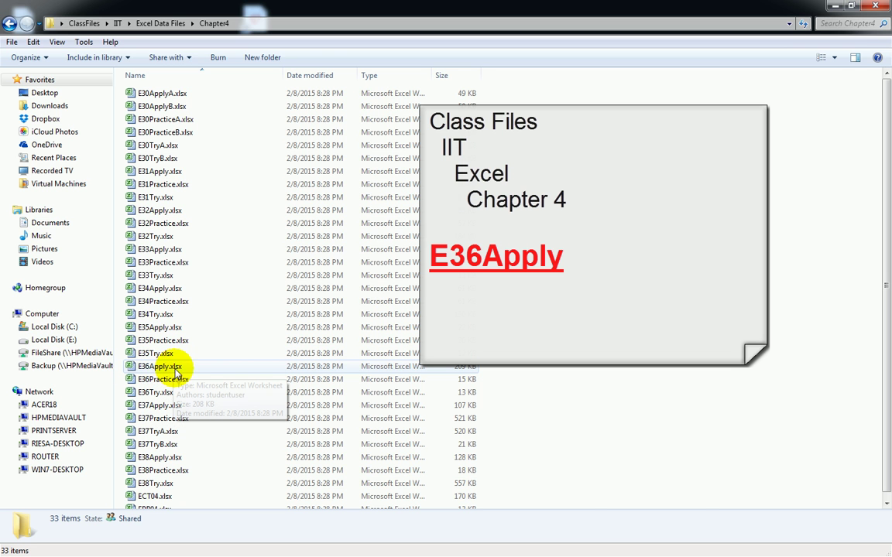
- Open E36Apply.xlsx from the Chapter4 data files folder in Excel
double_click(143, 370)
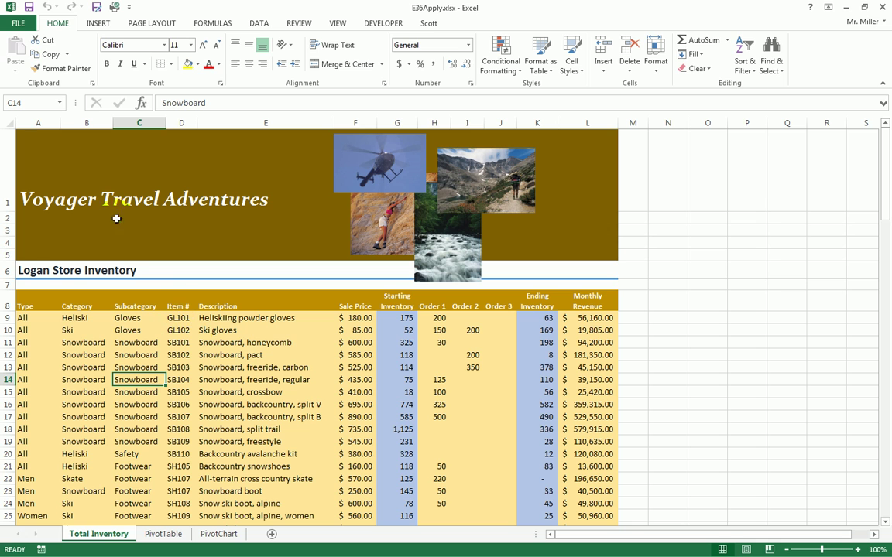
- Save E36Apply.xlsx into a newly created May 18 folder under Class Files
left_click(16, 22)
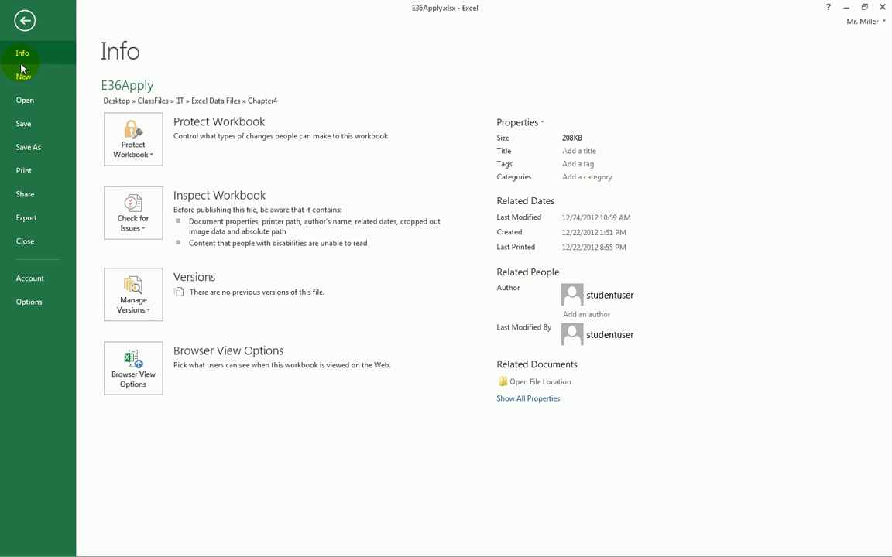
left_click(29, 148)
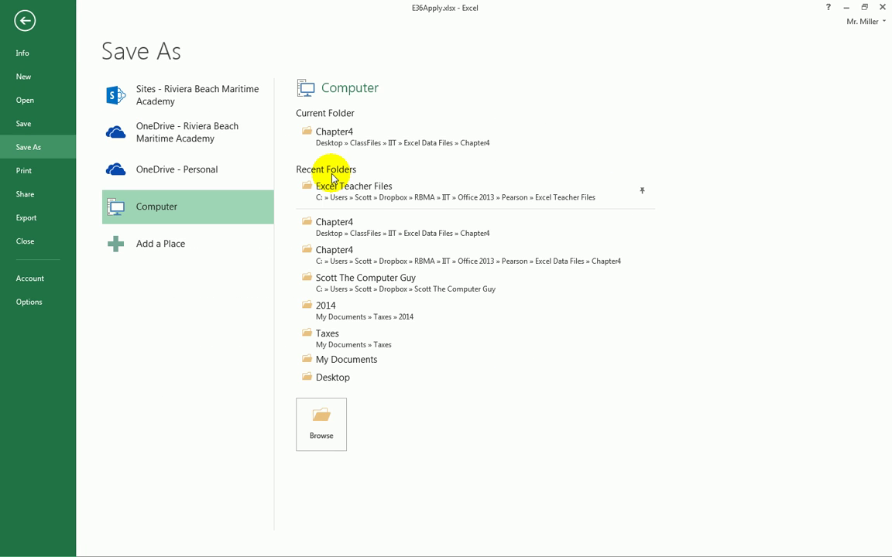
left_click(349, 366)
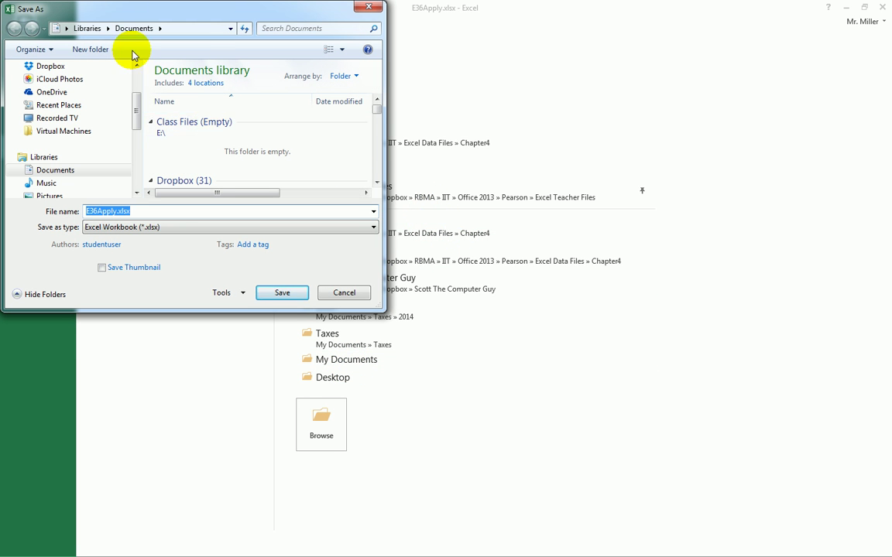
left_click(91, 53)
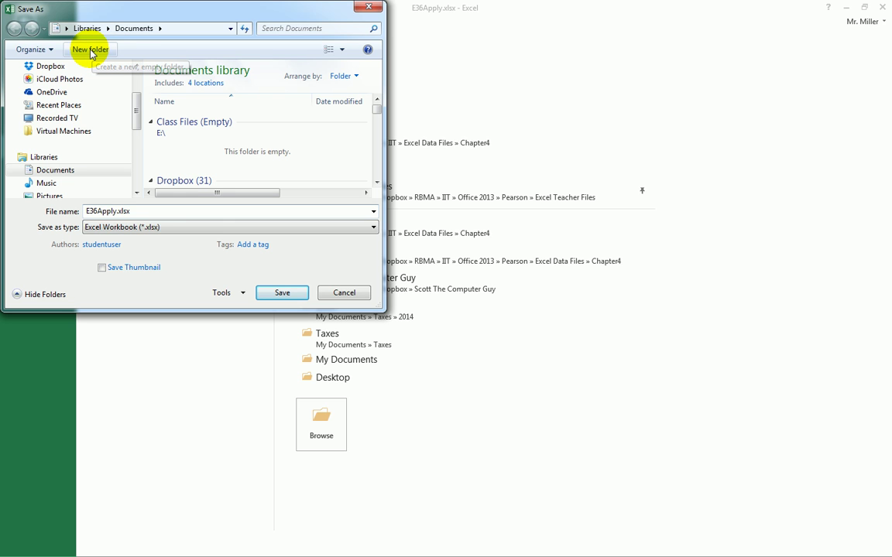
left_click(90, 50)
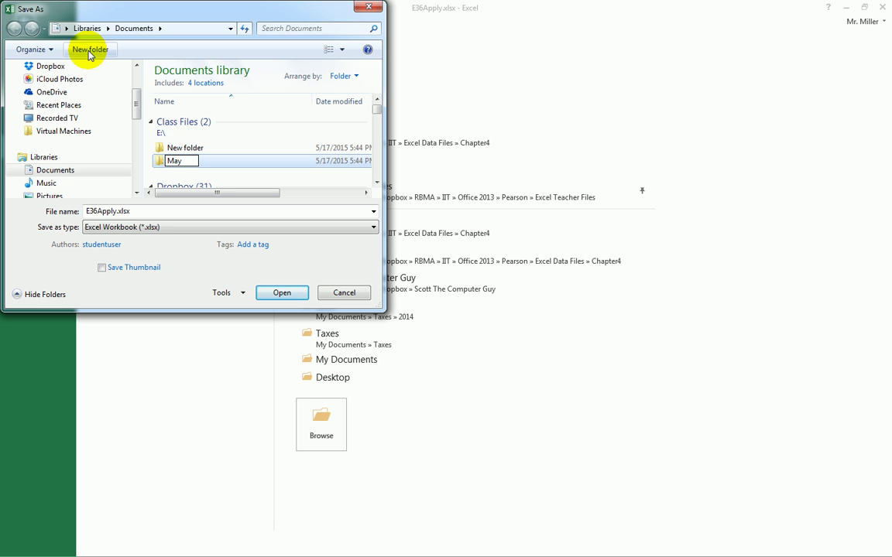
key("Return")
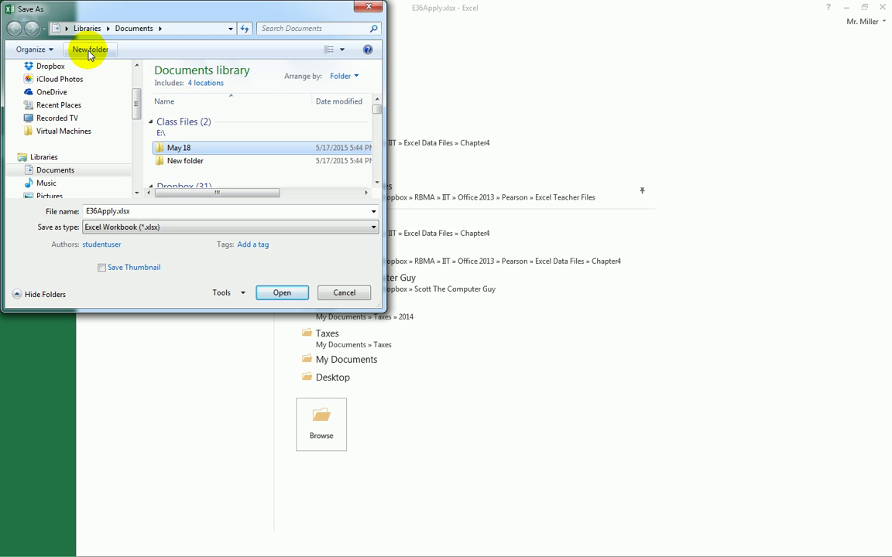
key("Return")
left_click(279, 296)
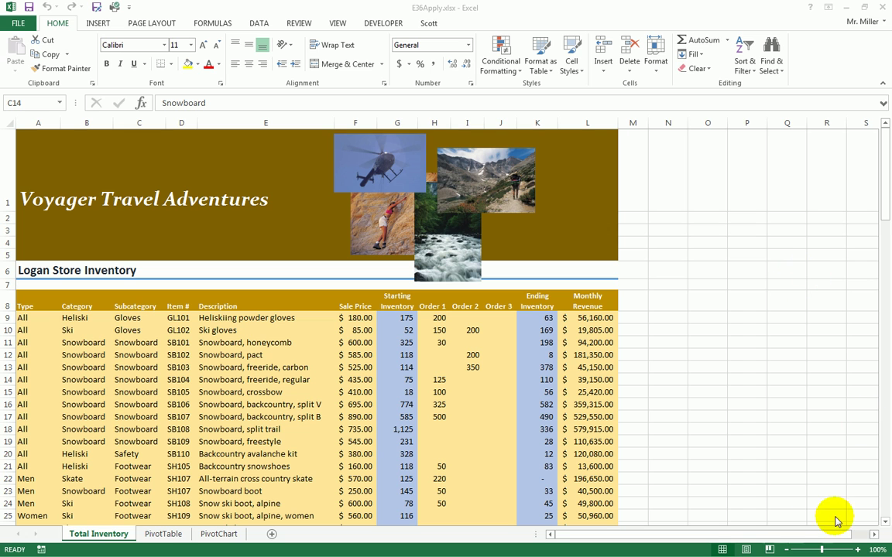
left_click(886, 524)
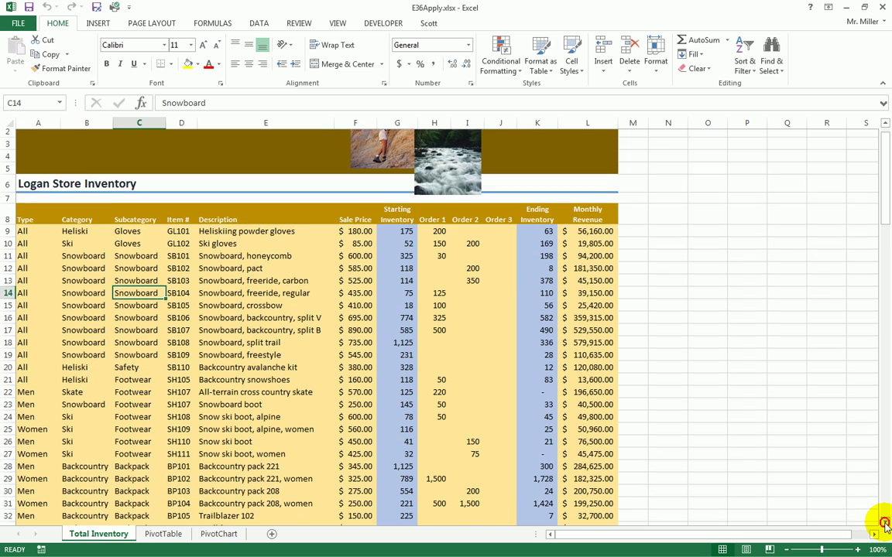
left_click(886, 525)
left_click(885, 525)
left_click(886, 525)
left_click(886, 525)
left_click(885, 524)
left_click(885, 525)
left_click(886, 525)
left_click(886, 525)
left_click(886, 525)
left_click(886, 525)
left_click(885, 524)
left_click(885, 524)
left_click(886, 525)
left_click(885, 524)
left_click(886, 525)
left_click(886, 524)
left_click(886, 525)
left_click(885, 525)
left_click(886, 525)
left_click(885, 525)
left_click(885, 525)
left_click(886, 525)
left_click(886, 525)
left_click(886, 525)
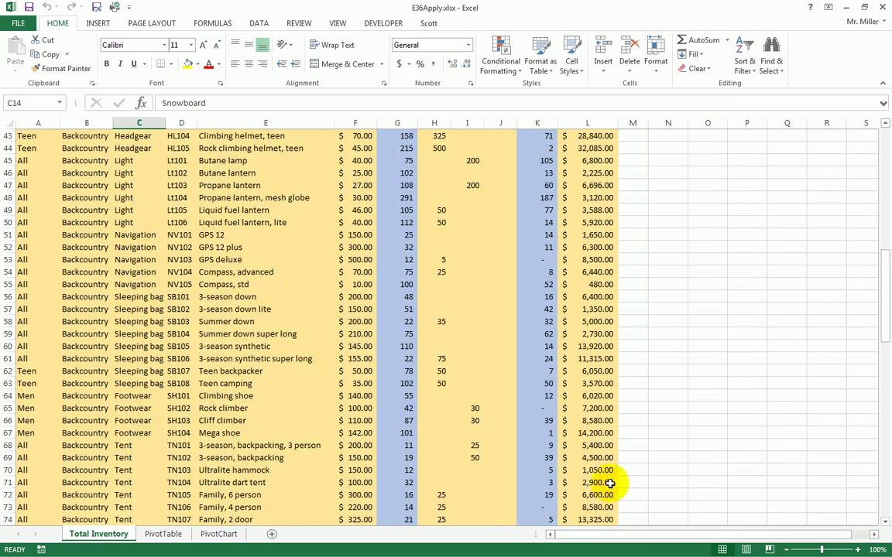
left_click(129, 508)
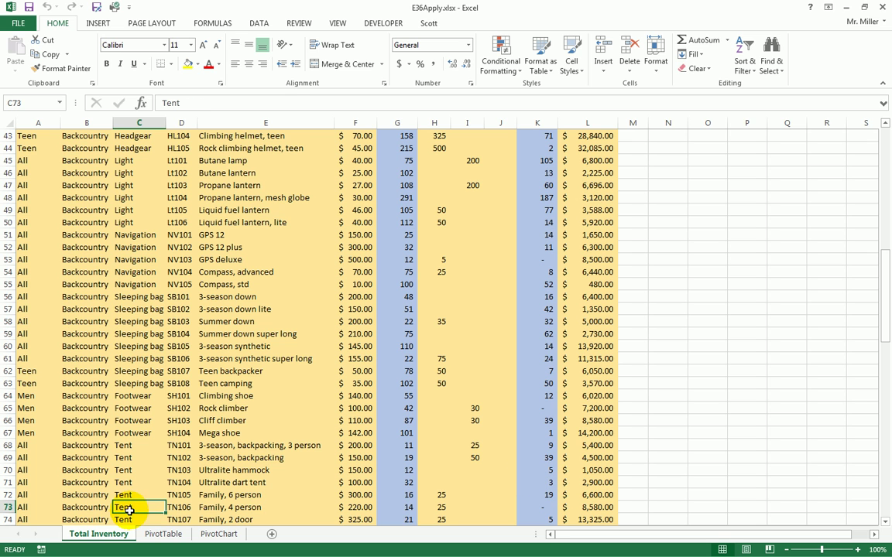
left_click(404, 507)
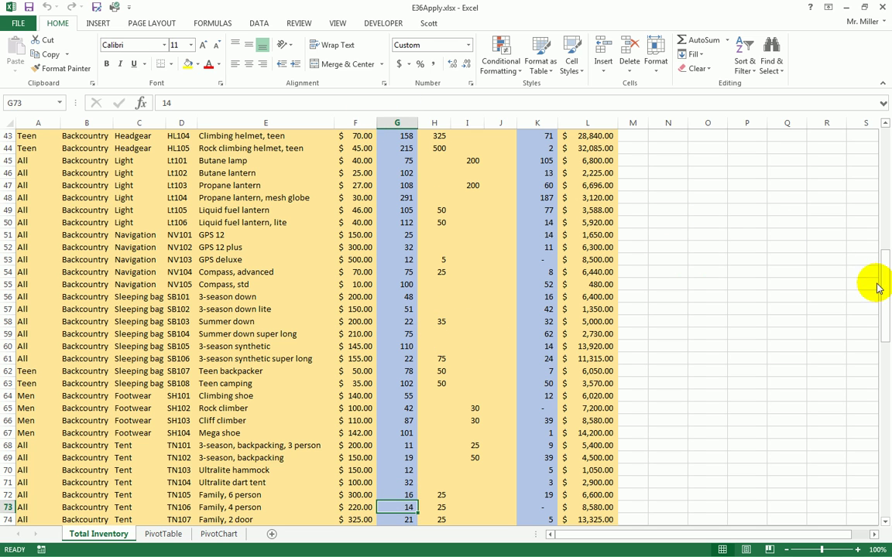
left_click_drag(886, 300, 882, 128)
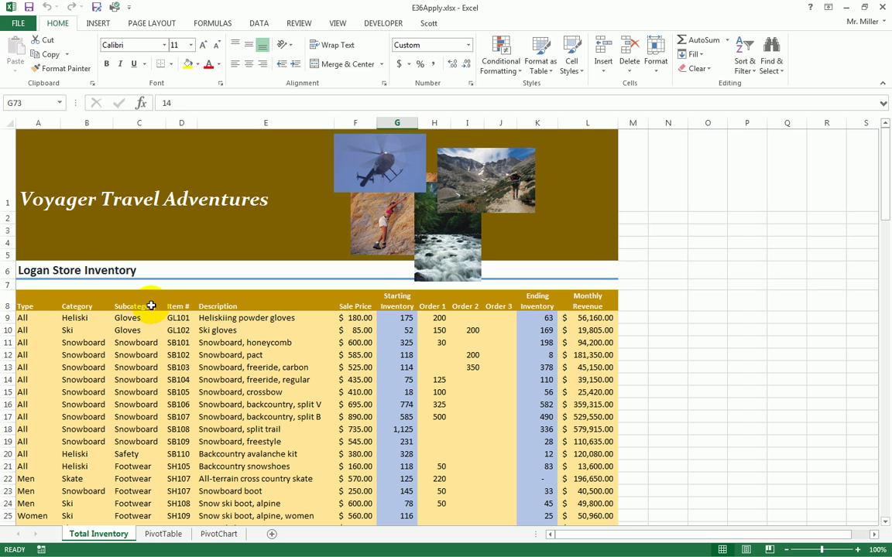
- Select cell A9, the first data cell just below the row 8 headings
left_click_drag(22, 306, 583, 305)
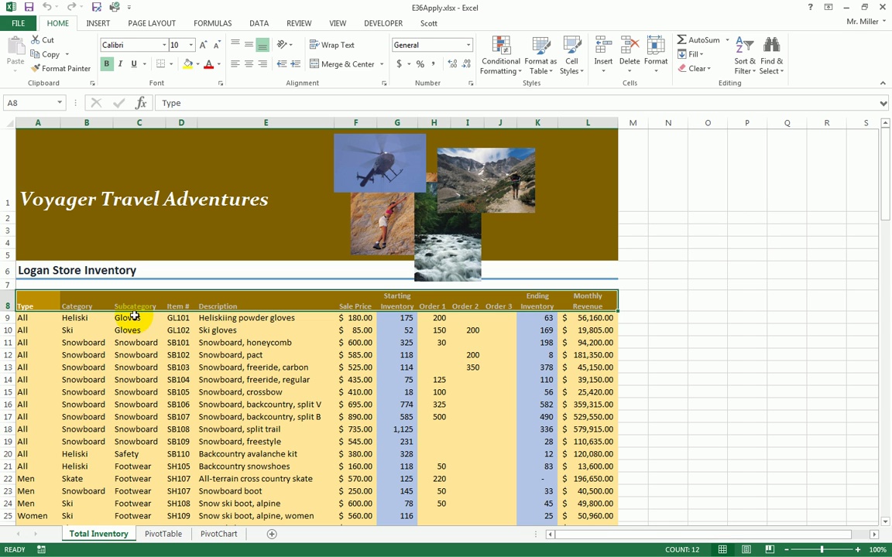
left_click(72, 330)
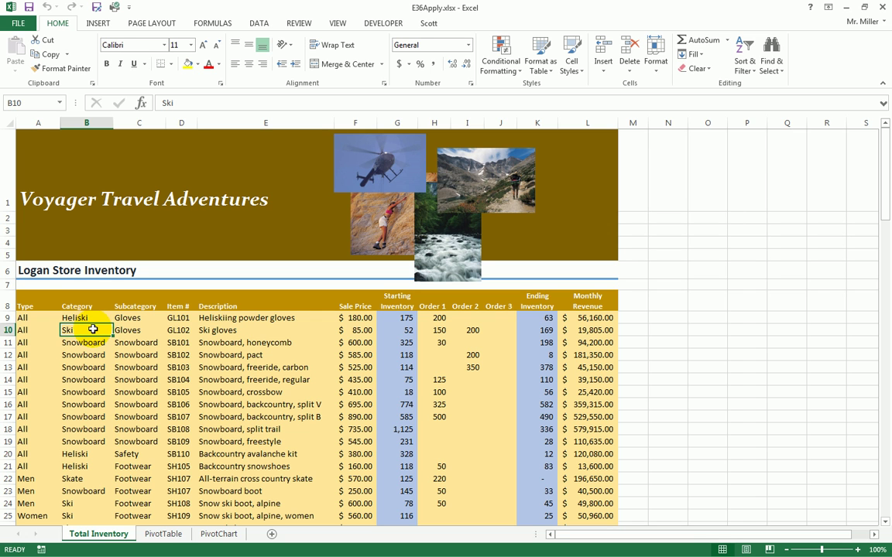
left_click_drag(30, 302, 585, 300)
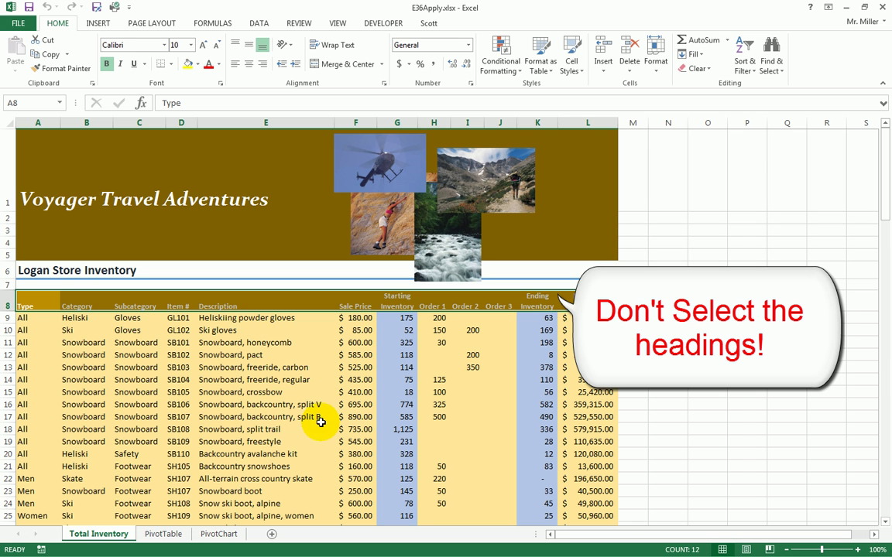
left_click(27, 318)
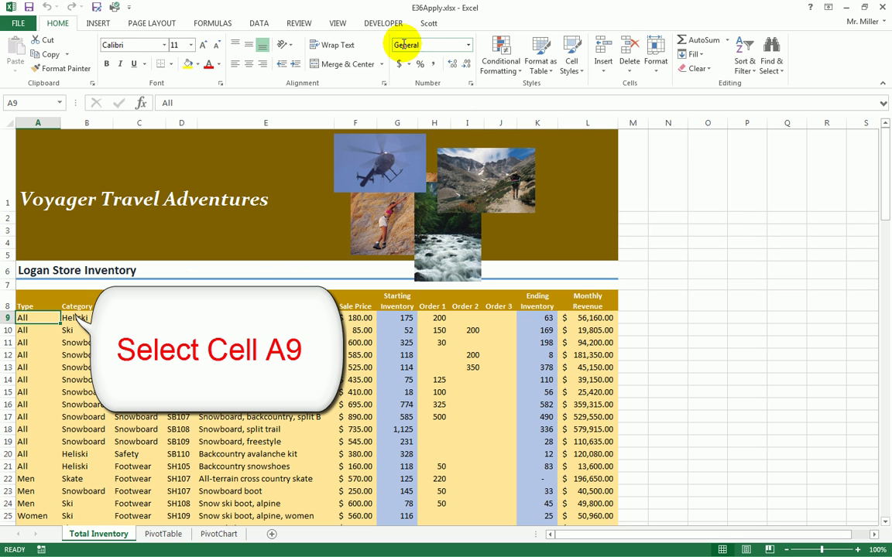
- Freeze panes at A9 so the title and heading rows 1–8 stay visible
left_click(338, 23)
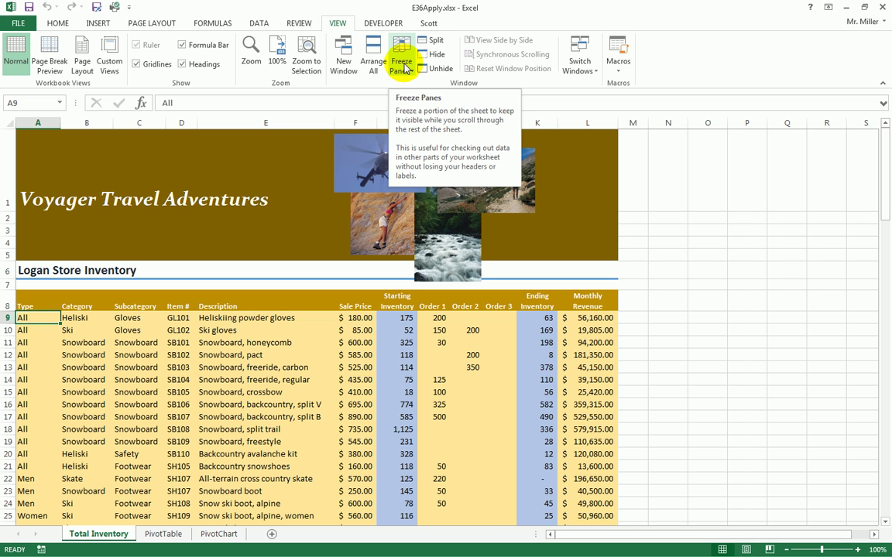
left_click(405, 71)
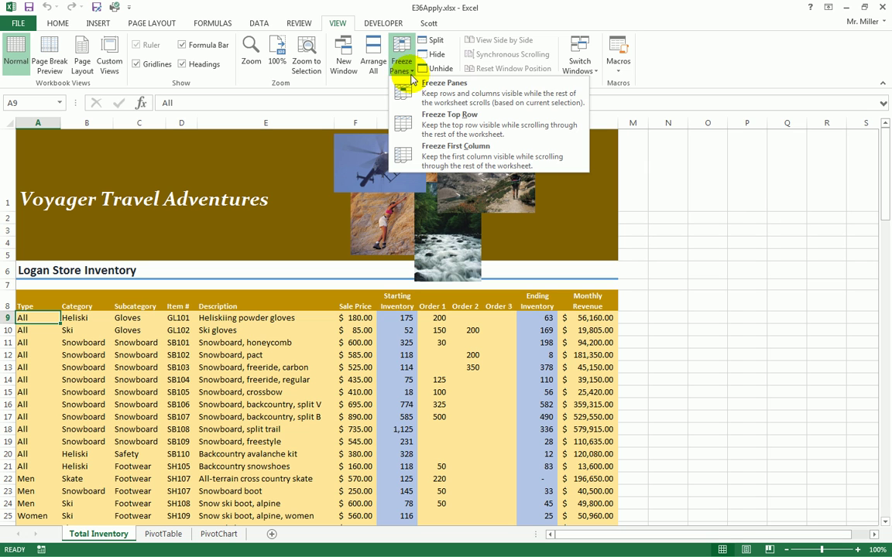
left_click(467, 96)
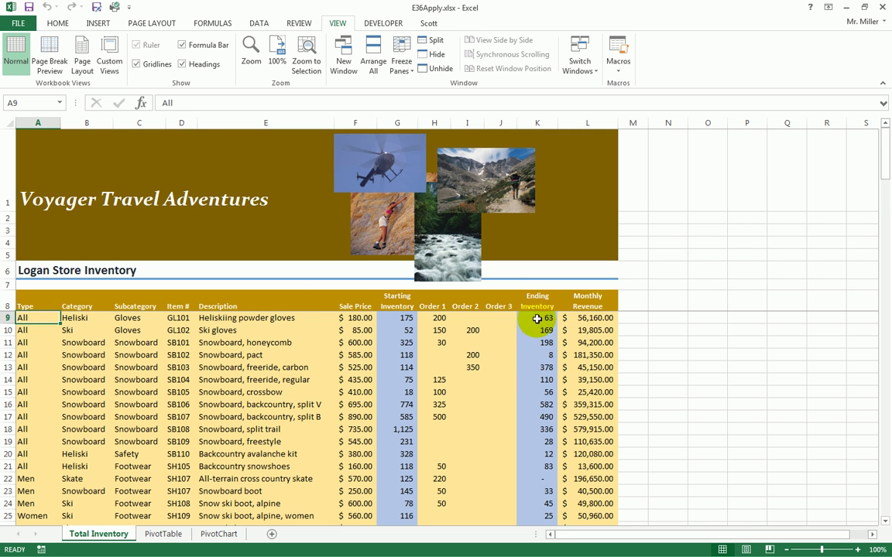
scroll(503, 355, "down", 5)
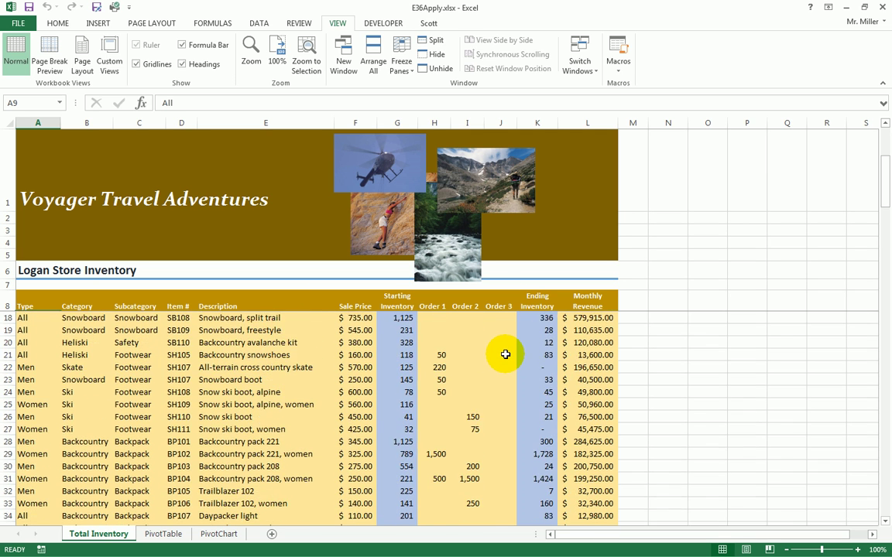
scroll(503, 354, "down", 5)
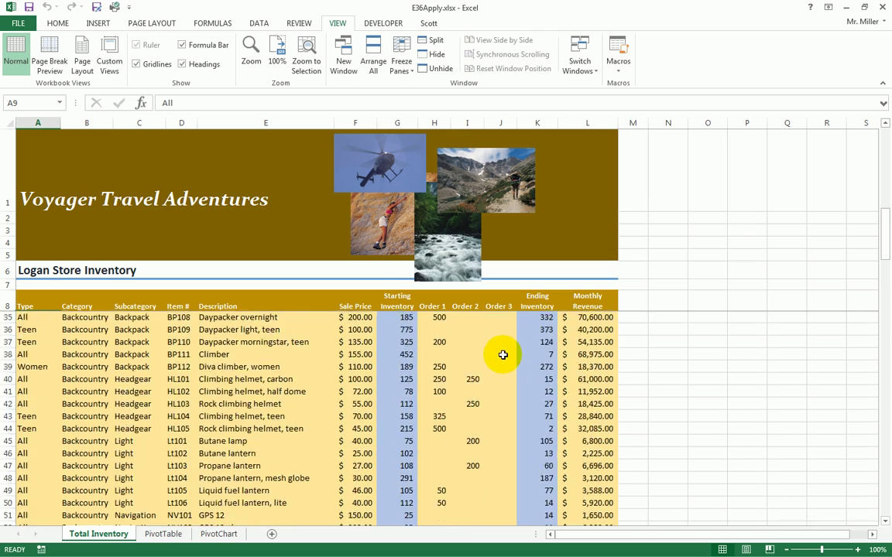
scroll(500, 355, "down", 4)
scroll(501, 355, "down", 9)
scroll(505, 355, "down", 10)
scroll(505, 355, "down", 9)
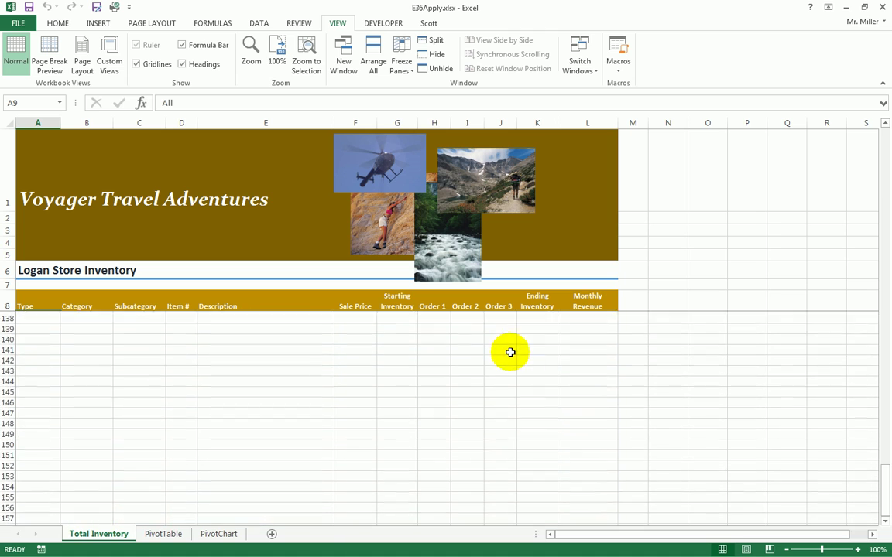
scroll(510, 353, "up", 6)
scroll(511, 355, "up", 5)
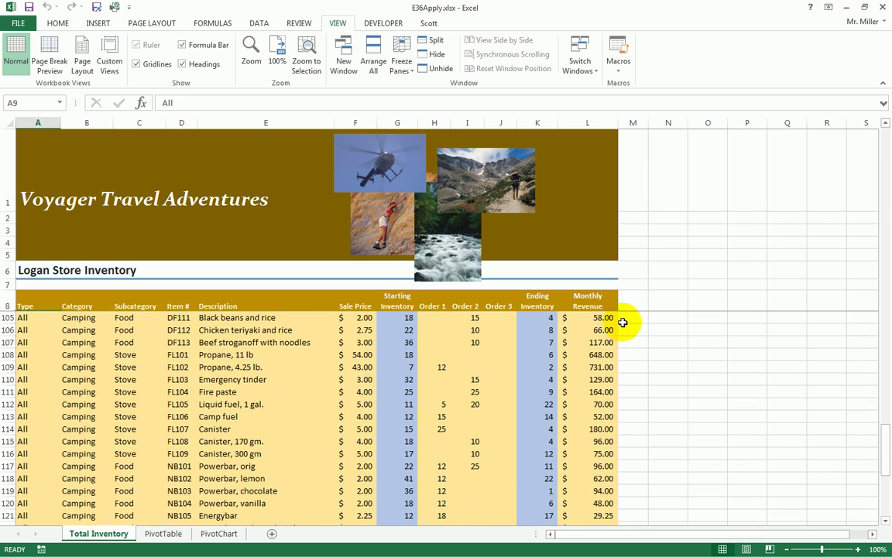
scroll(847, 348, "up", 15)
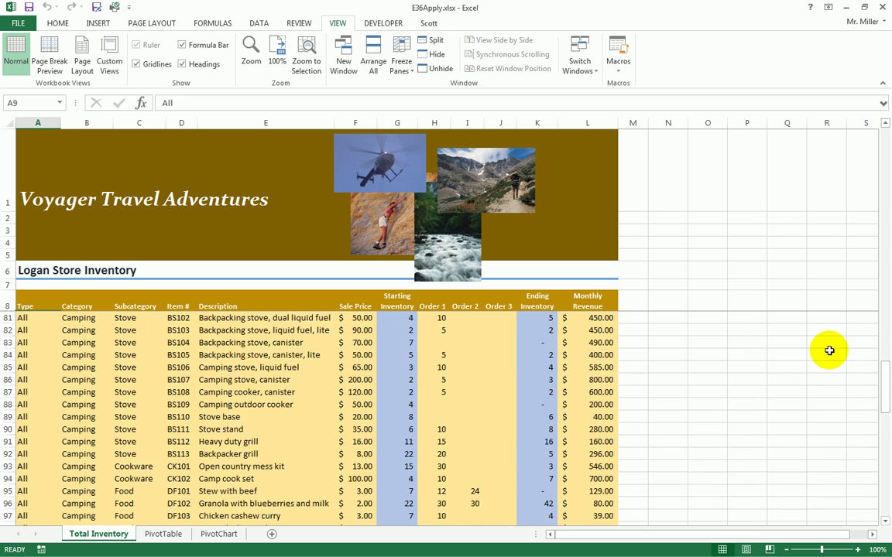
scroll(829, 352, "up", 17)
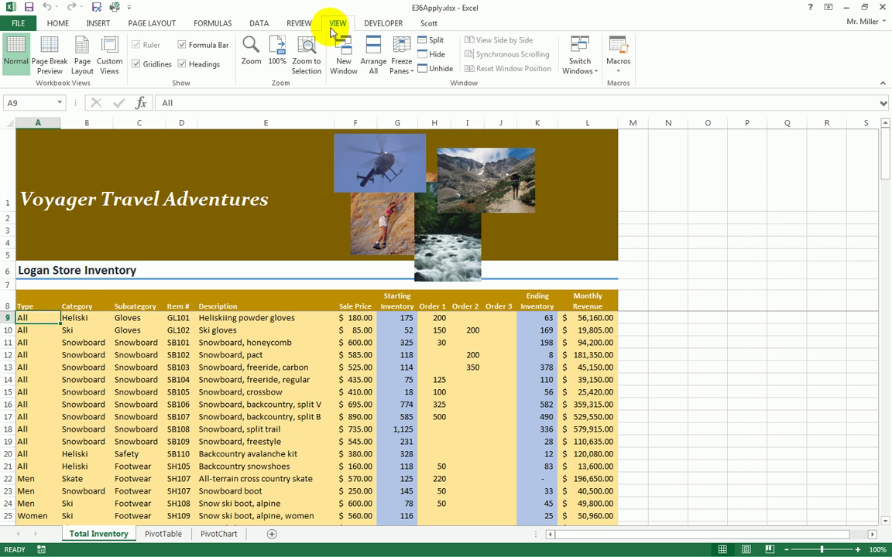
left_click(401, 63)
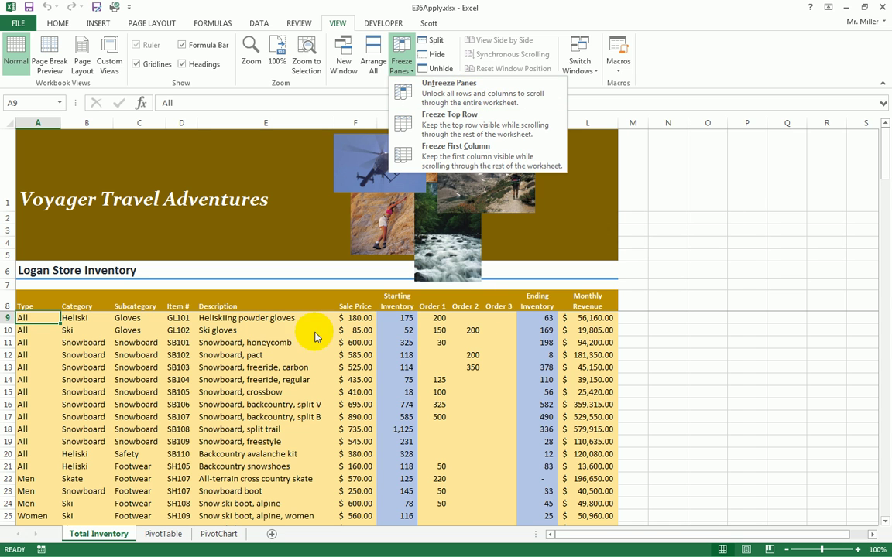
left_click(169, 324)
left_click(330, 380)
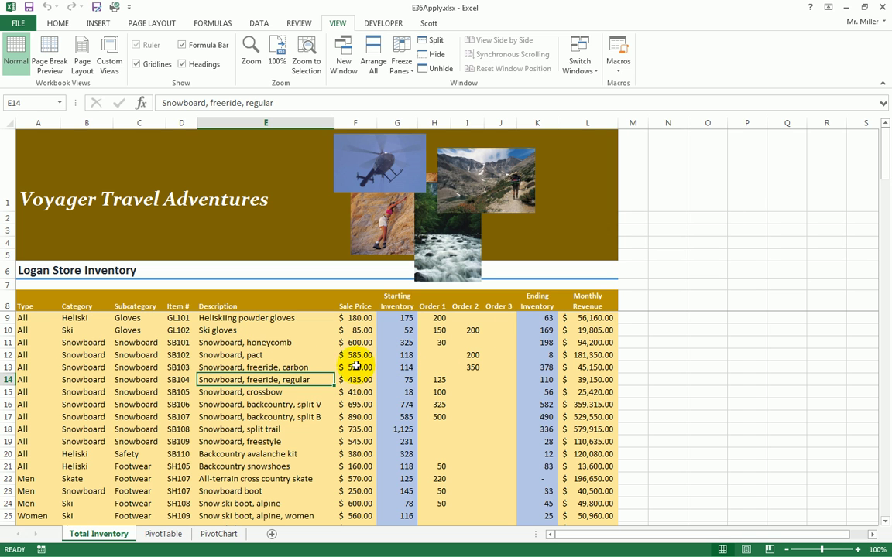
left_click(75, 405)
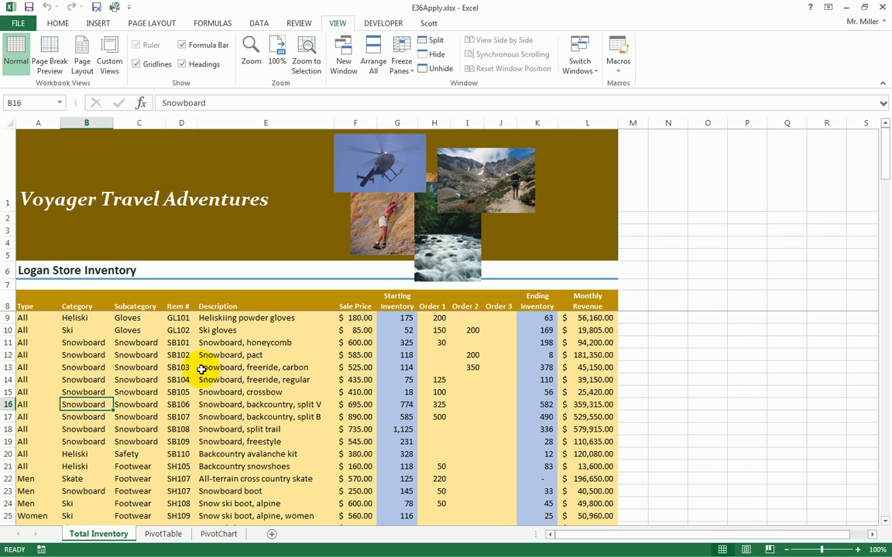
left_click(73, 342)
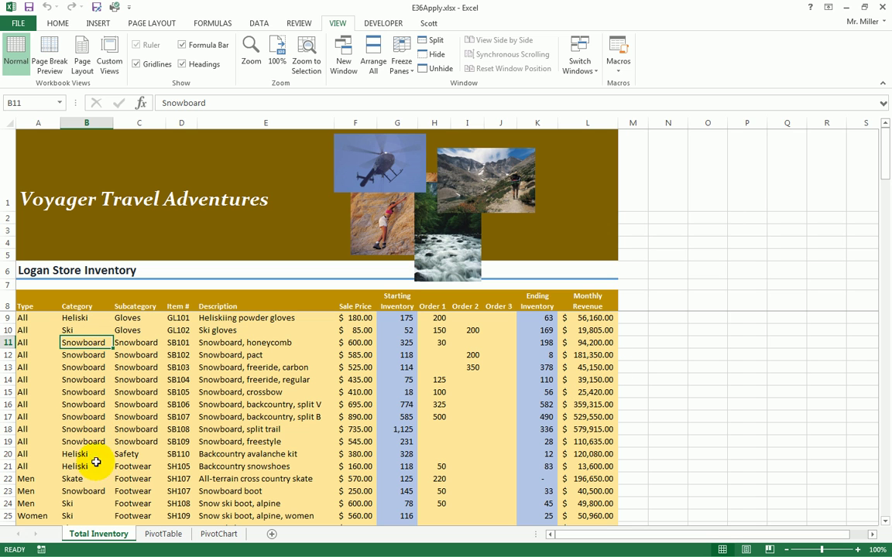
left_click(78, 479)
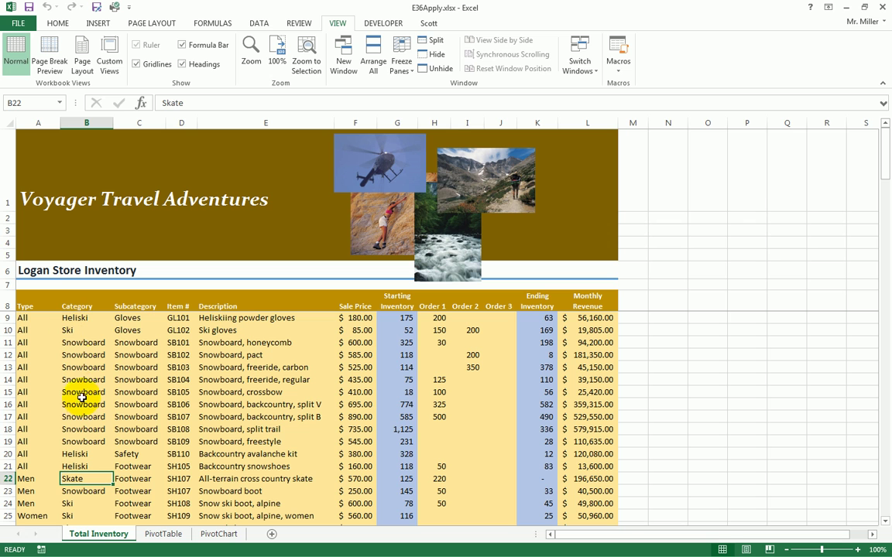
left_click(74, 341)
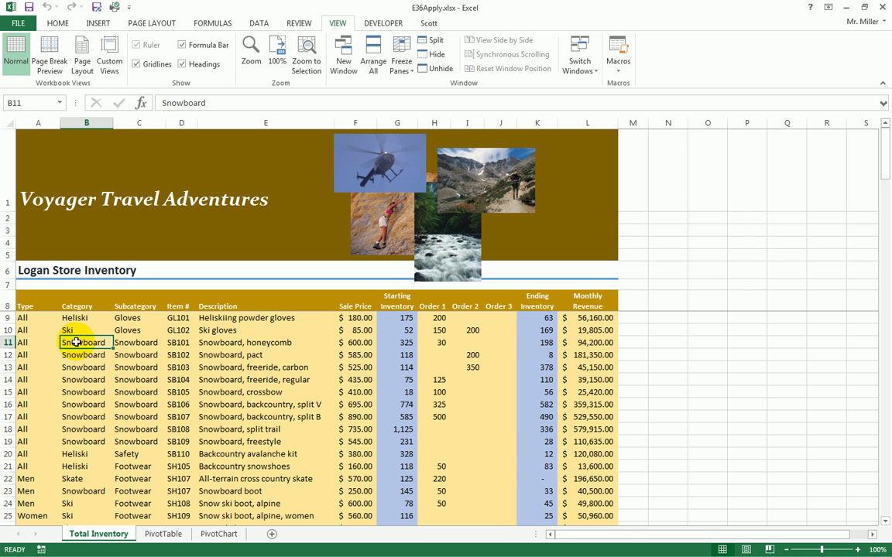
- Custom-sort the inventory by Category, then by Subcategory, both A to Z
left_click(57, 24)
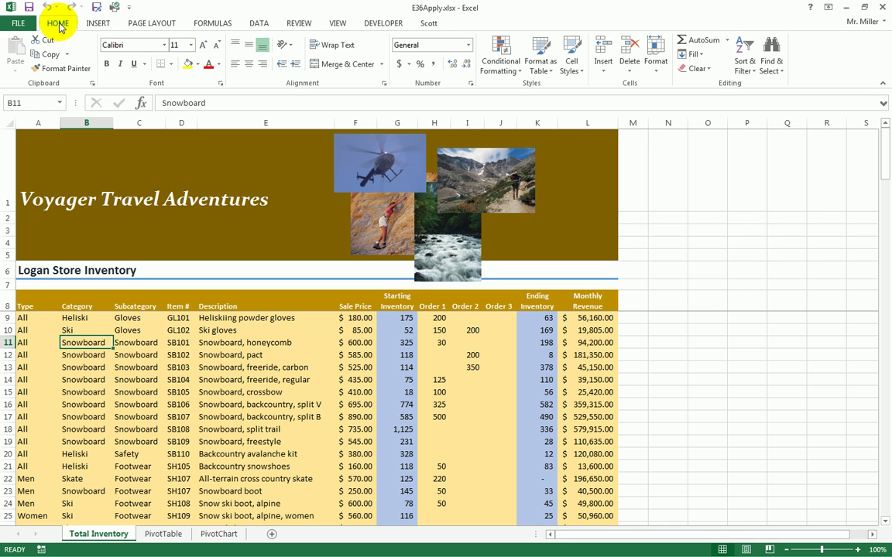
left_click(745, 70)
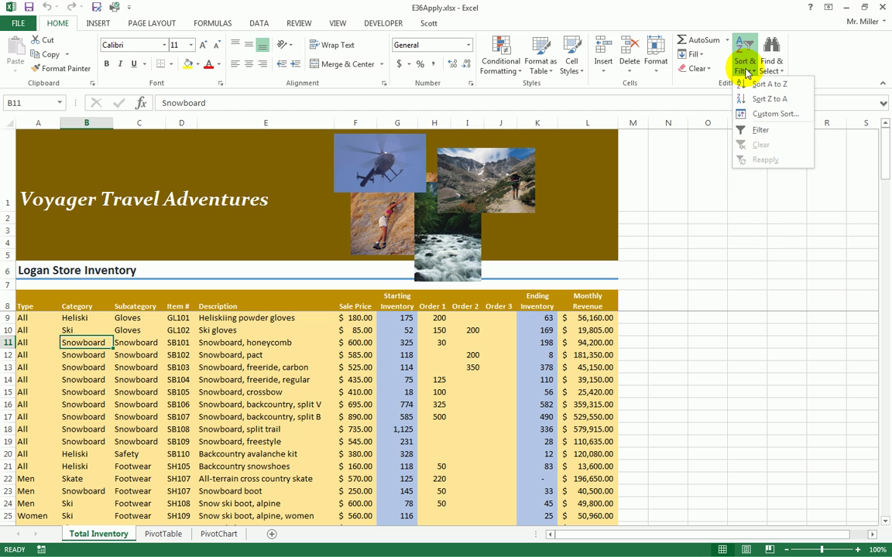
left_click(767, 113)
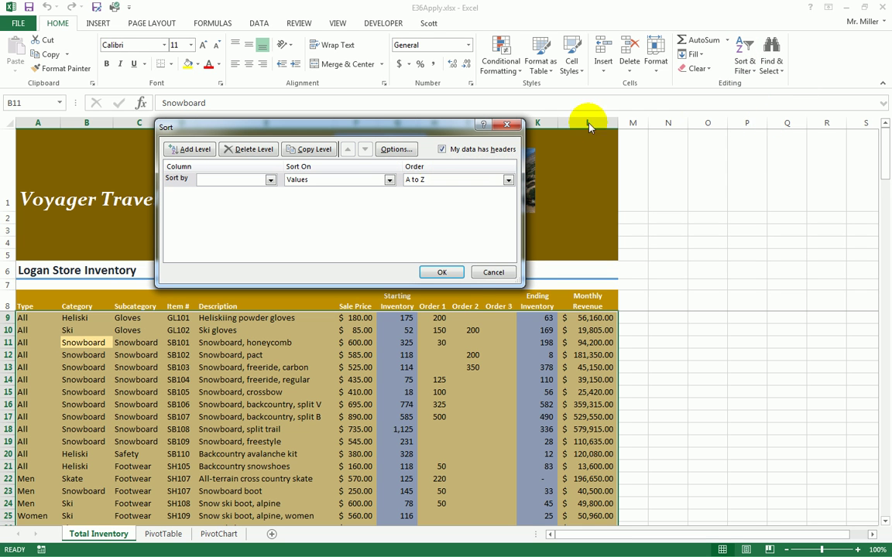
left_click(270, 179)
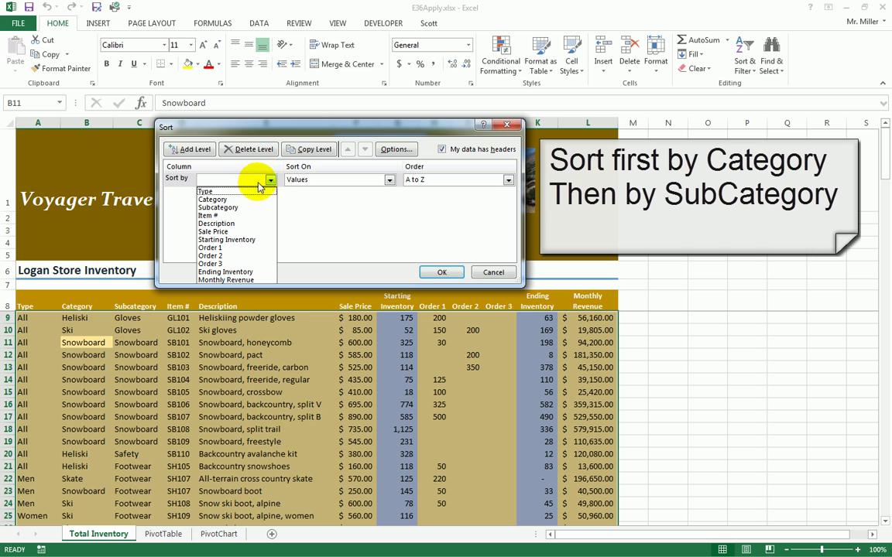
left_click(238, 200)
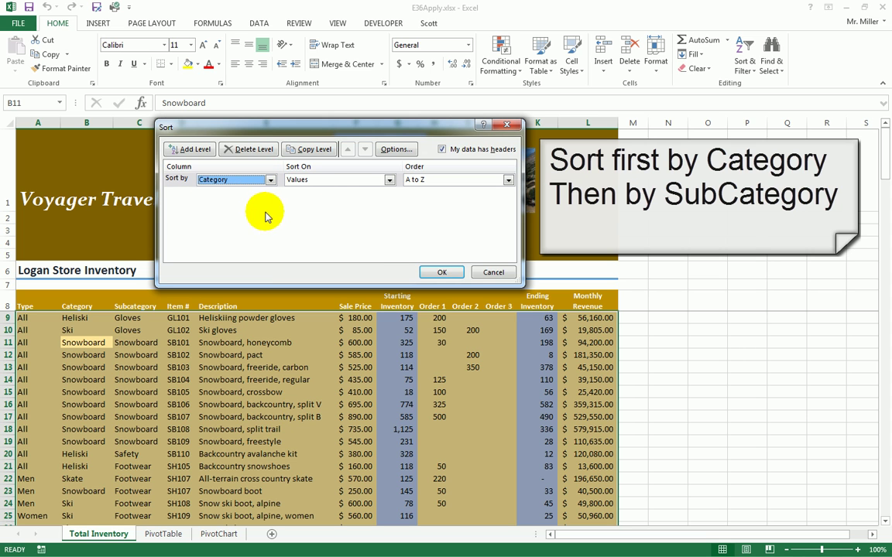
left_click(173, 150)
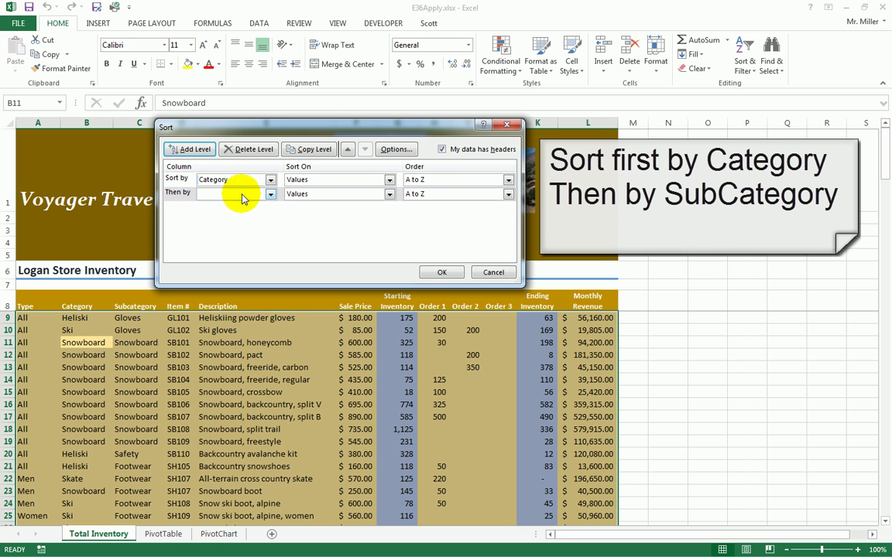
left_click(269, 193)
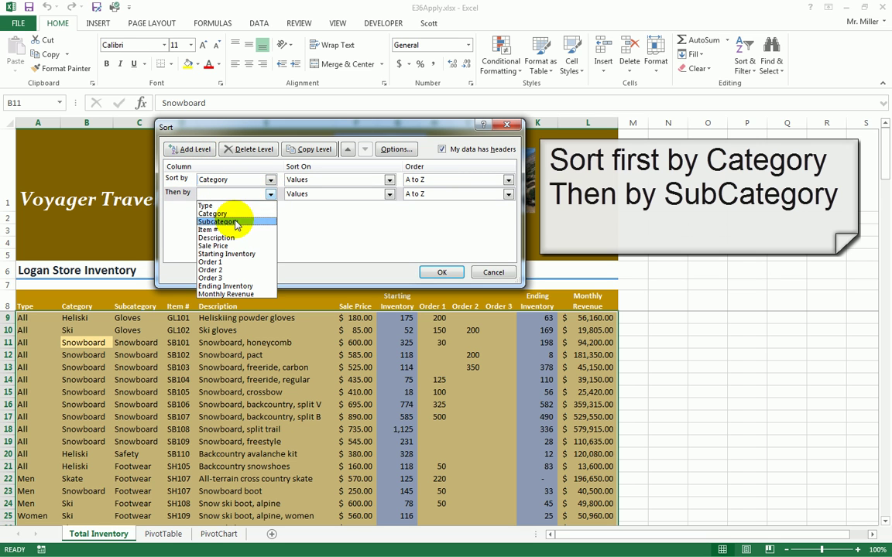
left_click(219, 222)
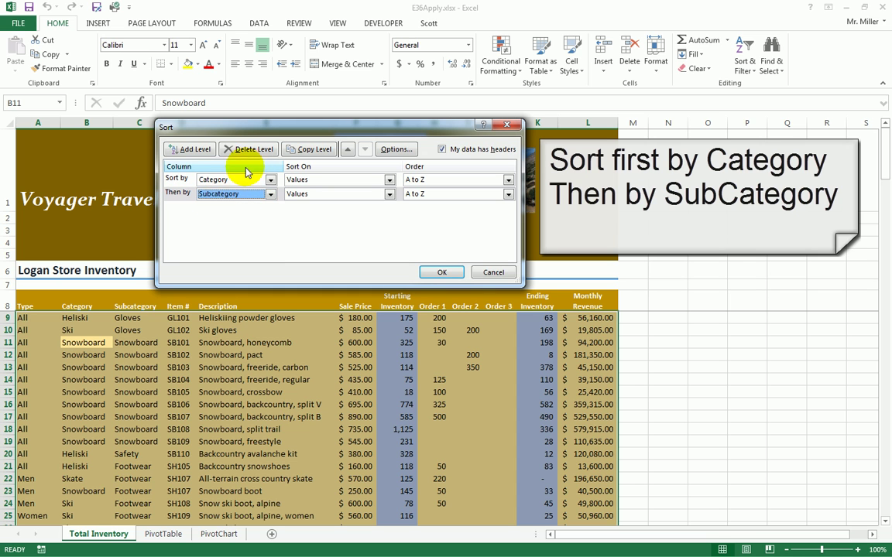
left_click(443, 275)
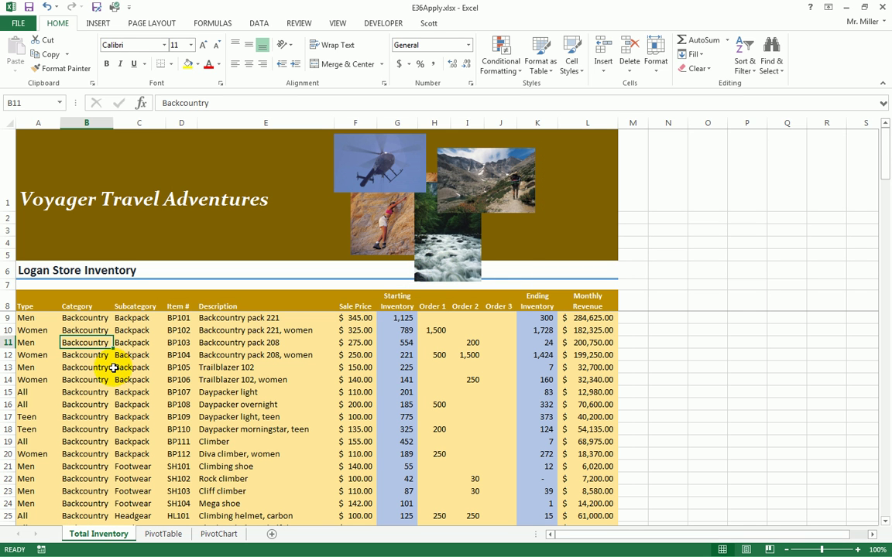
left_click(80, 318)
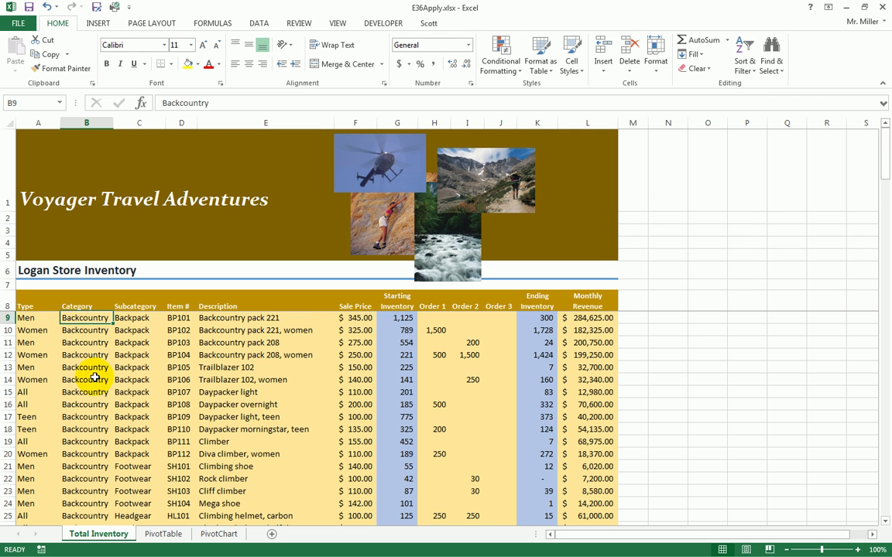
scroll(90, 374, "down", 2)
scroll(88, 376, "up", 2)
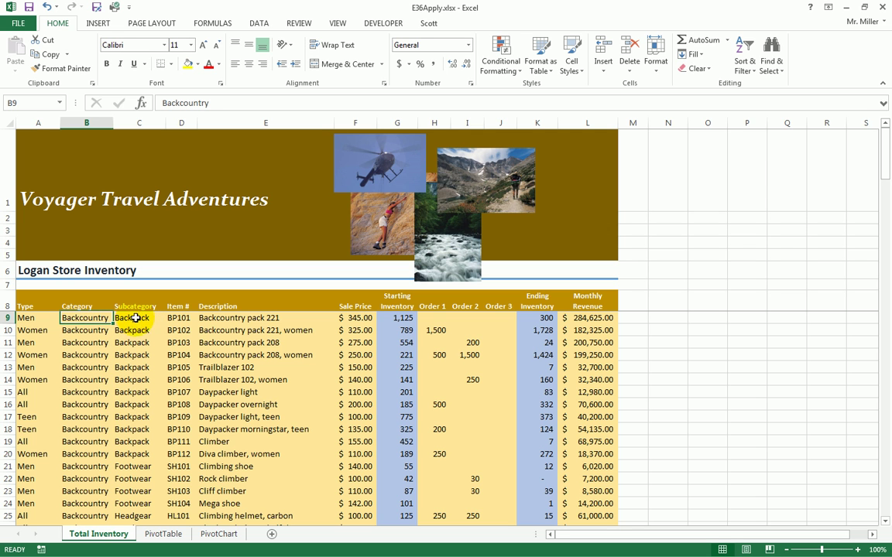
scroll(131, 422, "down", 1)
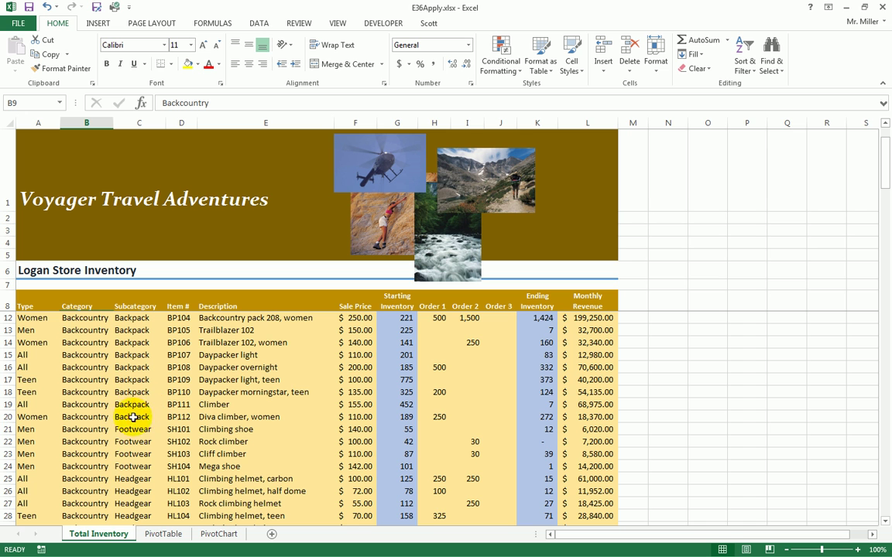
scroll(133, 466, "down", 1)
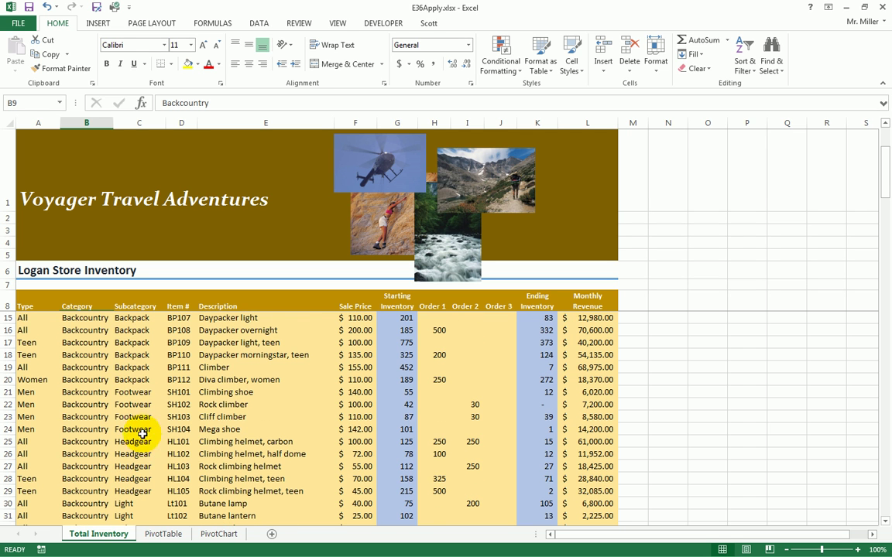
scroll(138, 473, "down", 1)
scroll(141, 464, "down", 1)
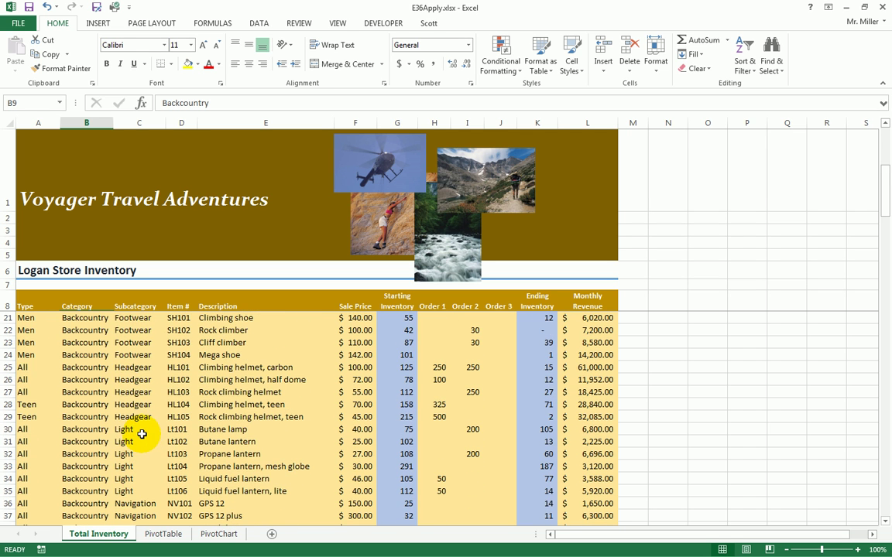
scroll(140, 464, "down", 1)
scroll(143, 462, "down", 1)
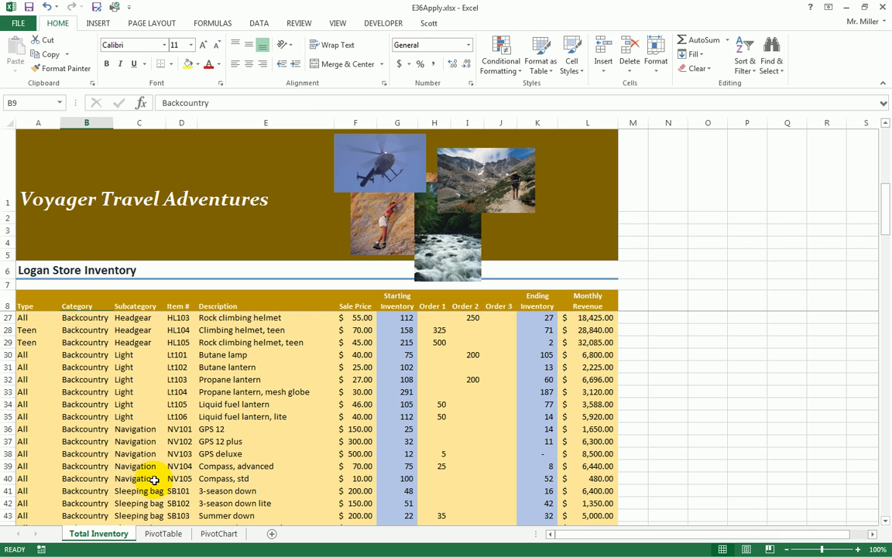
scroll(151, 469, "down", 1)
scroll(151, 478, "down", 4)
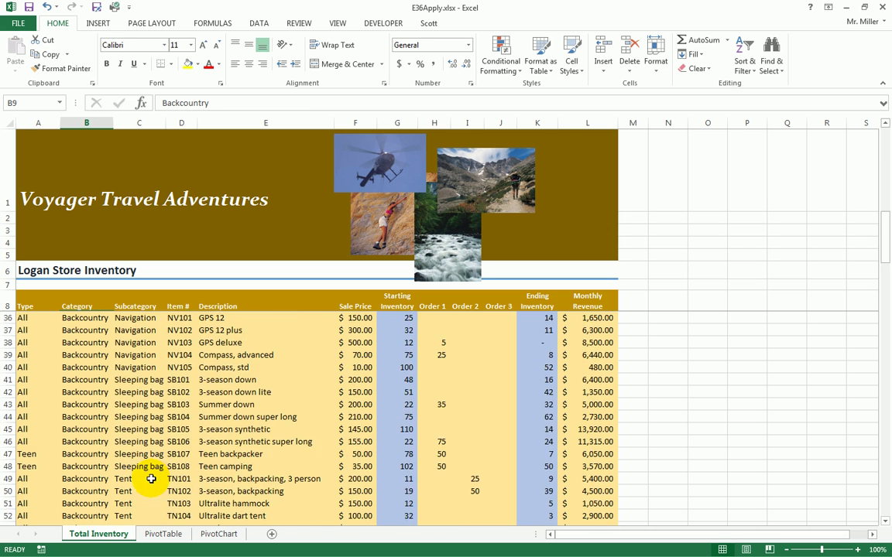
scroll(151, 479, "down", 2)
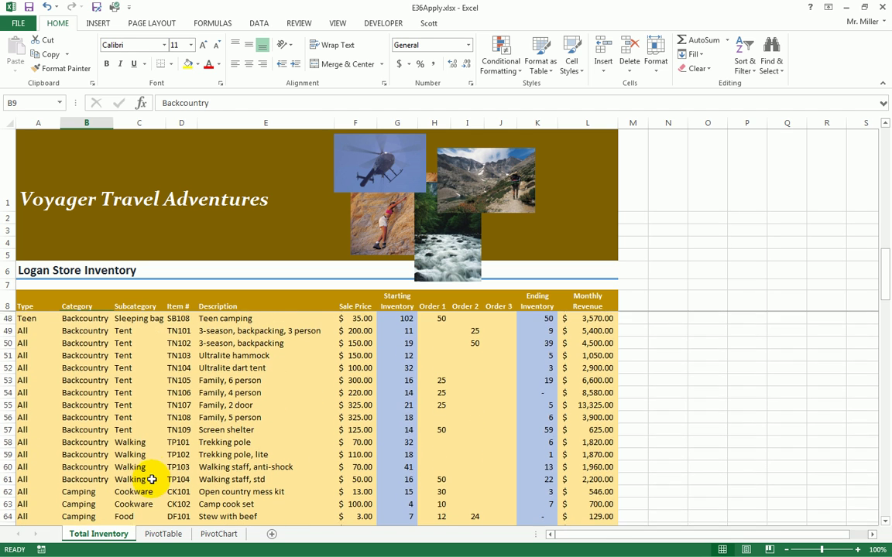
scroll(144, 450, "down", 1)
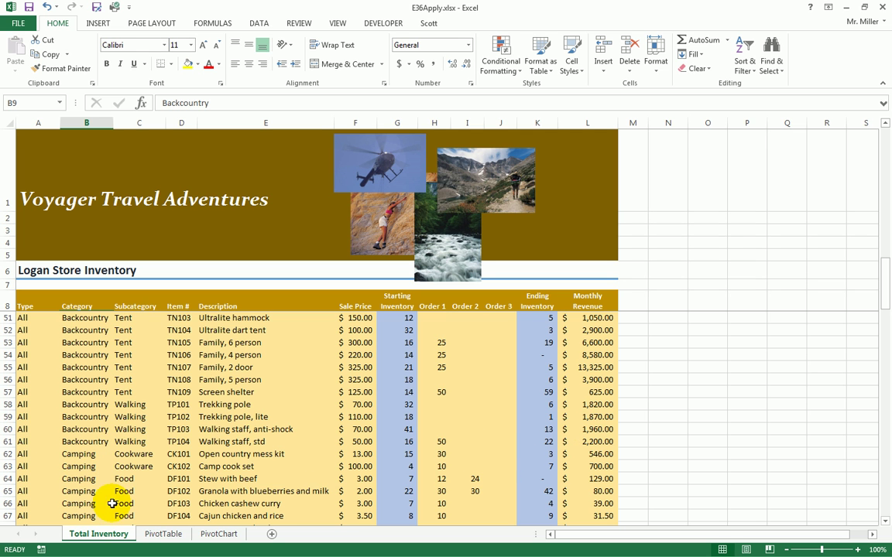
scroll(75, 455, "up", 13)
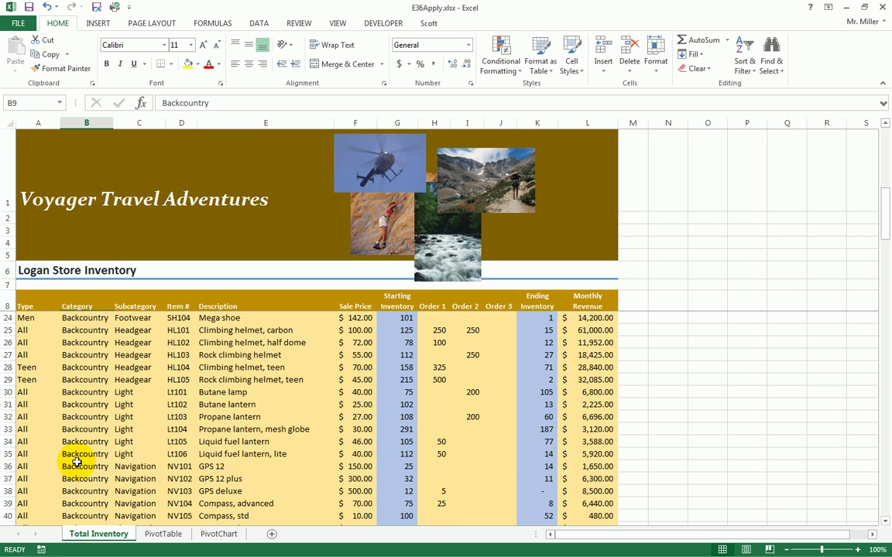
scroll(77, 462, "up", 1)
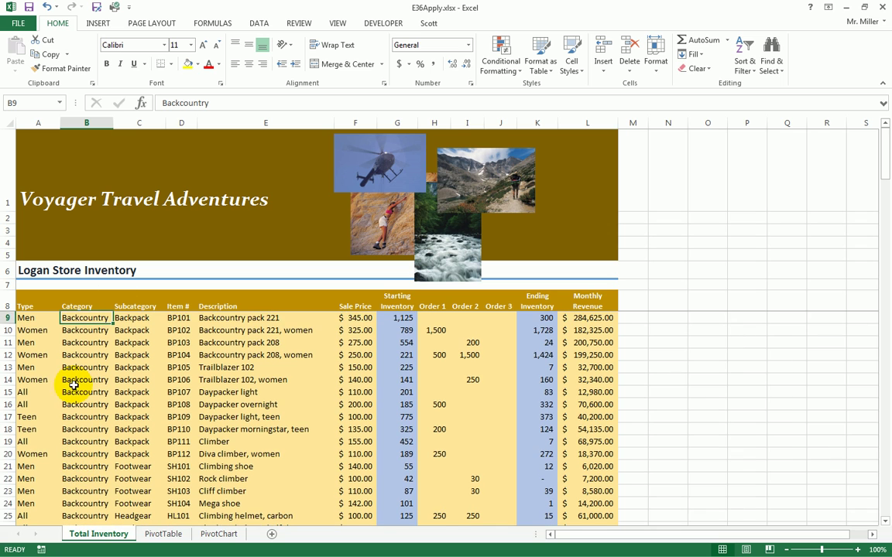
scroll(78, 385, "down", 12)
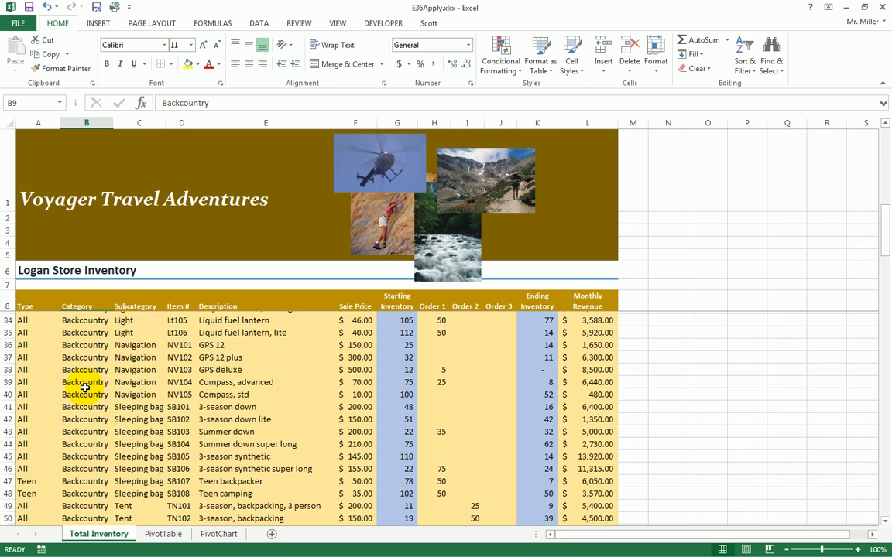
scroll(88, 392, "down", 1)
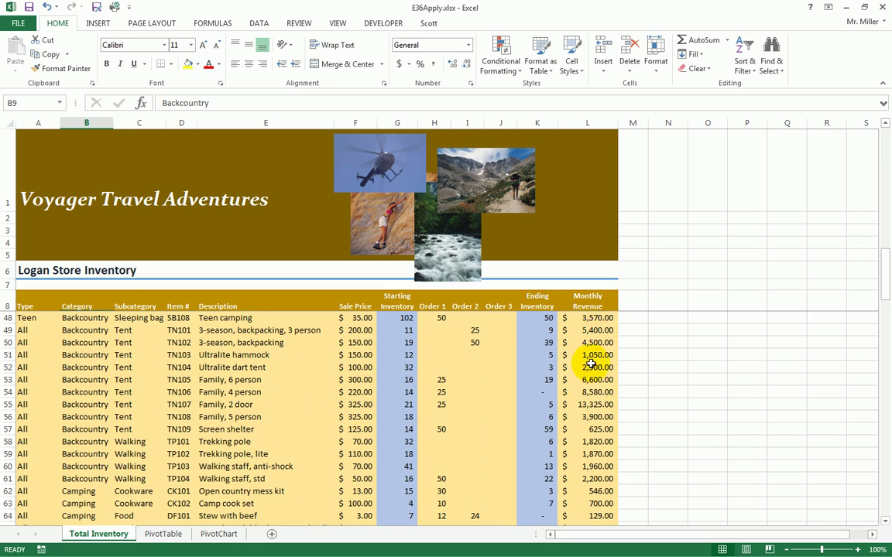
scroll(593, 501, "down", 1)
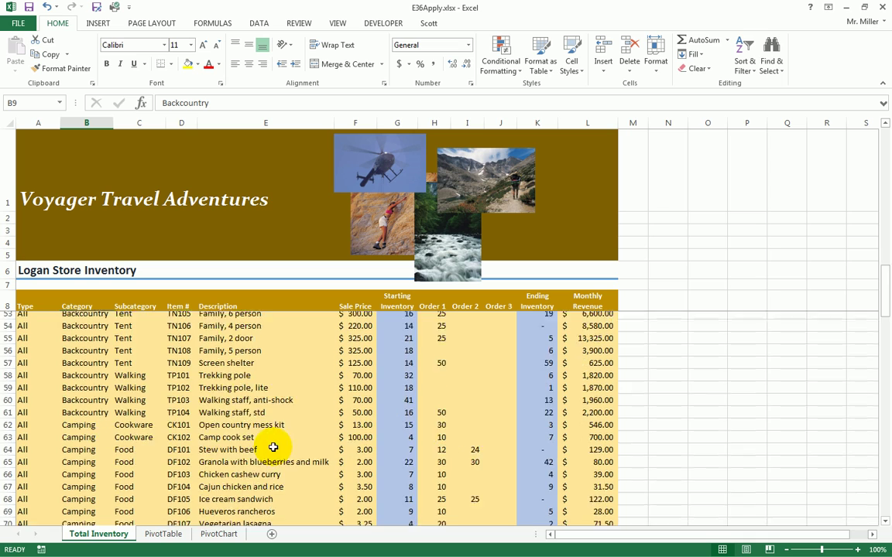
scroll(224, 426, "down", 2)
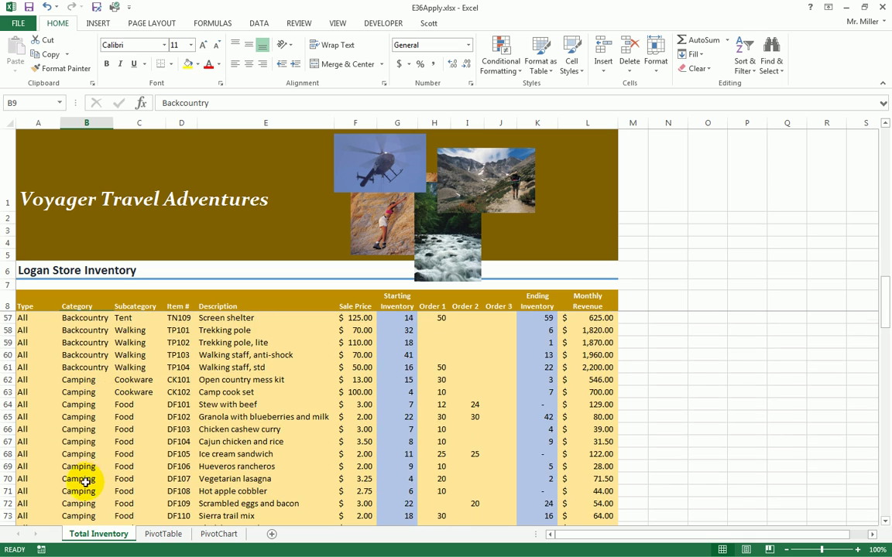
scroll(83, 480, "down", 5)
scroll(83, 481, "down", 8)
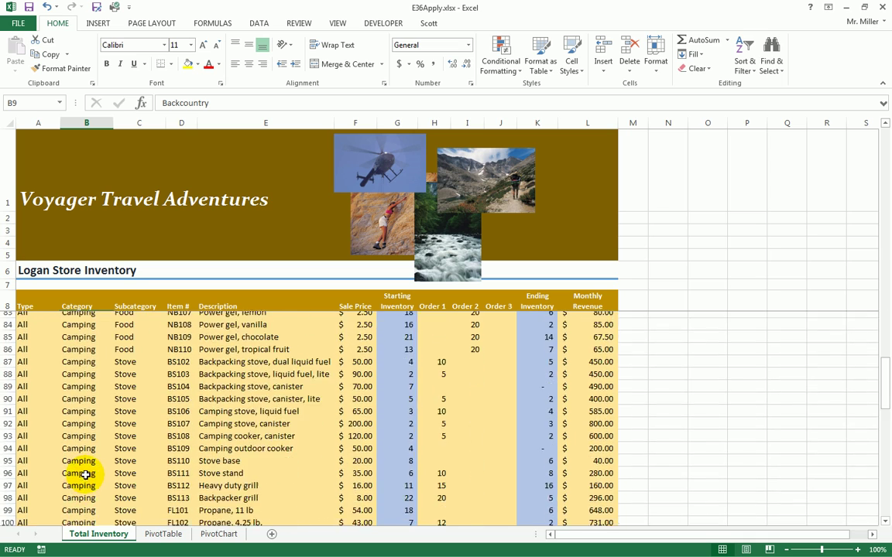
scroll(84, 478, "down", 3)
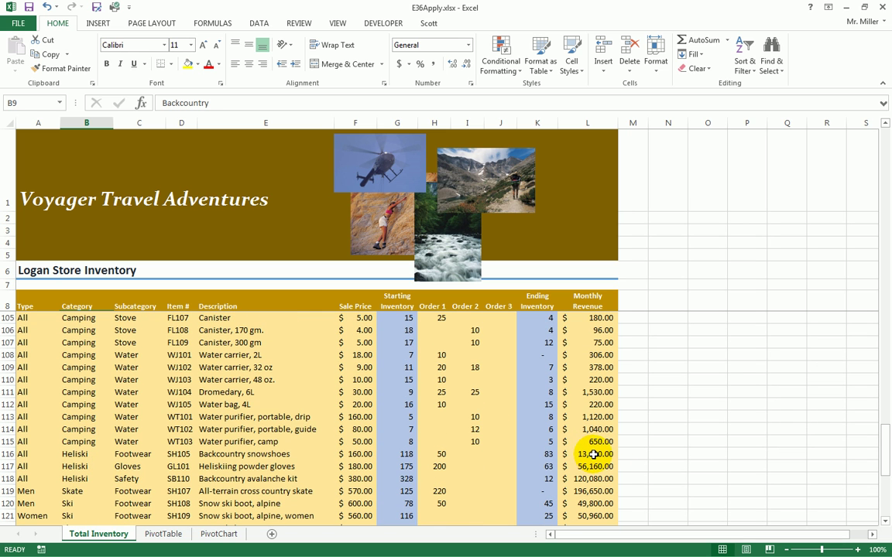
scroll(597, 460, "down", 2)
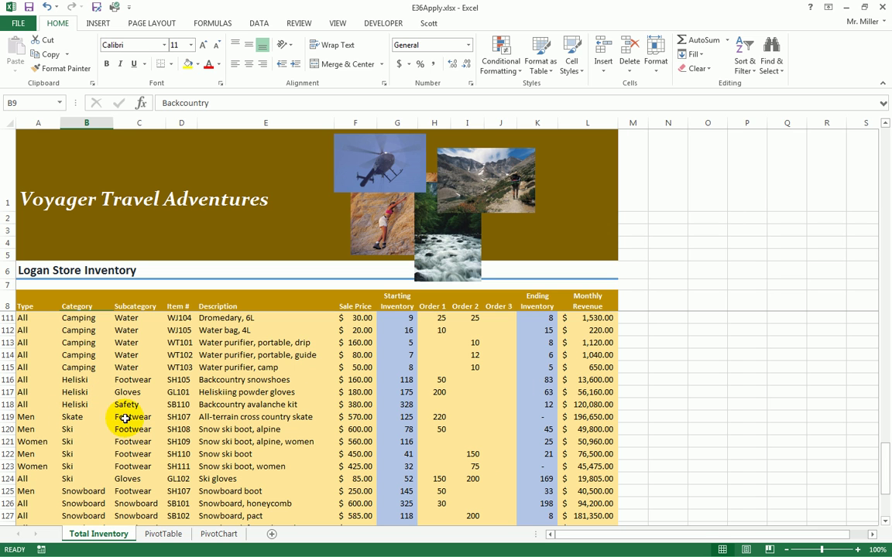
left_click(595, 418)
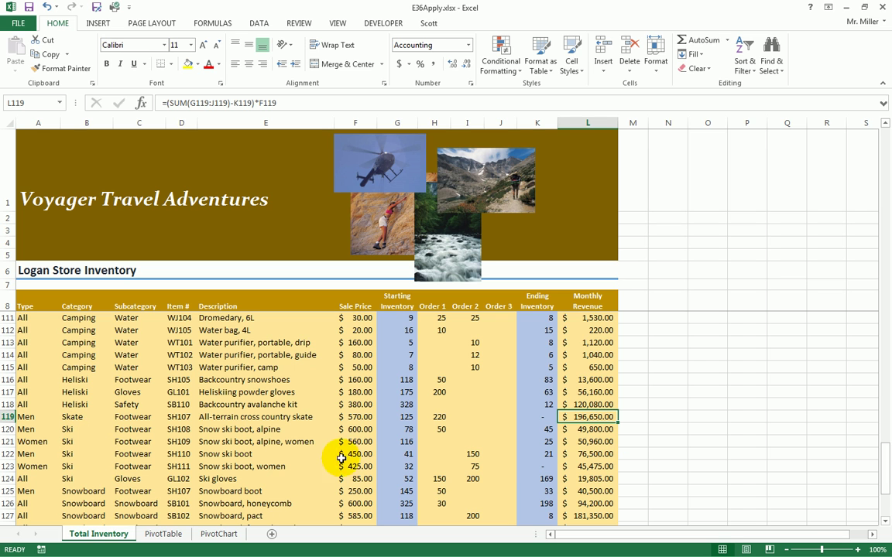
left_click_drag(589, 429, 587, 479)
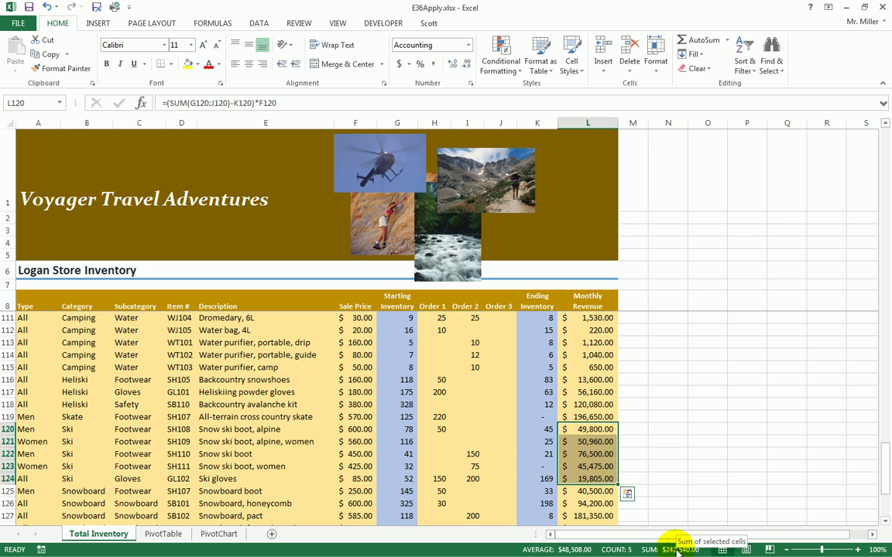
left_click(211, 442)
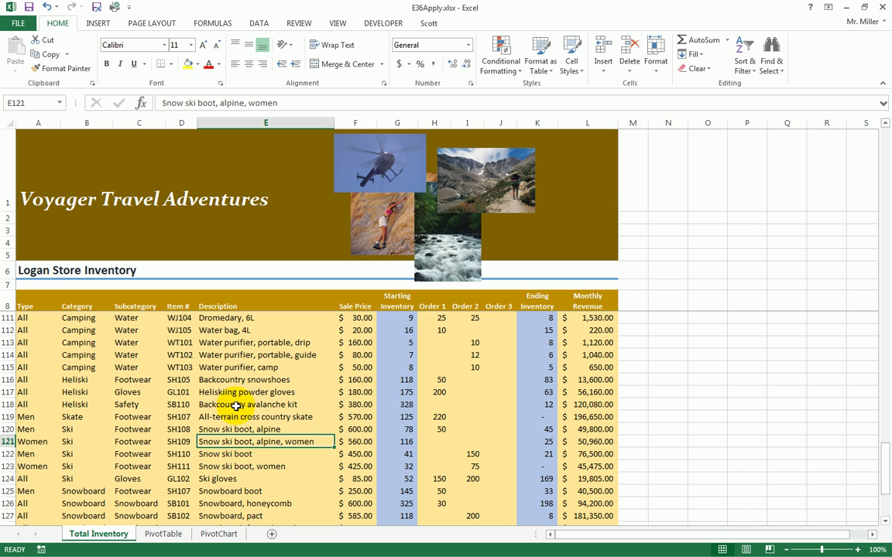
- In the Subtotal dialog, set At each change in to Category, keeping Sum of Monthly Revenue
left_click(260, 26)
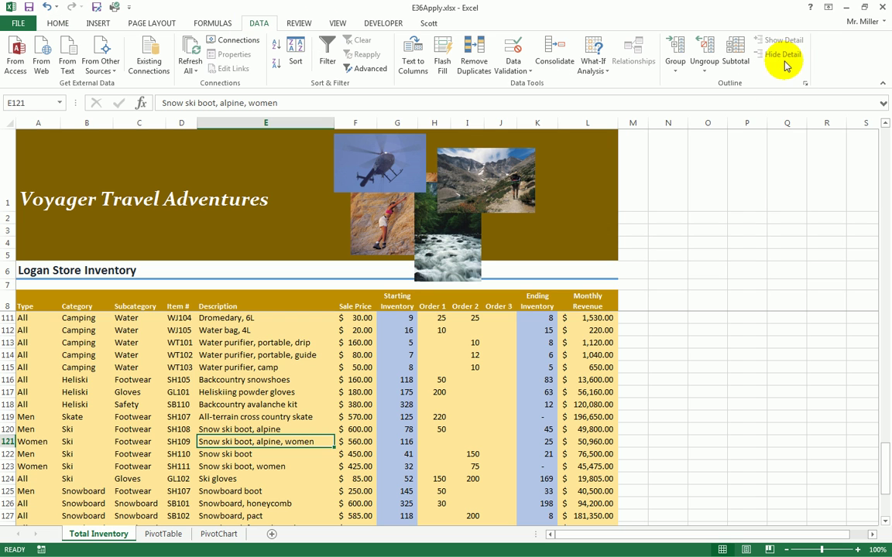
left_click(735, 60)
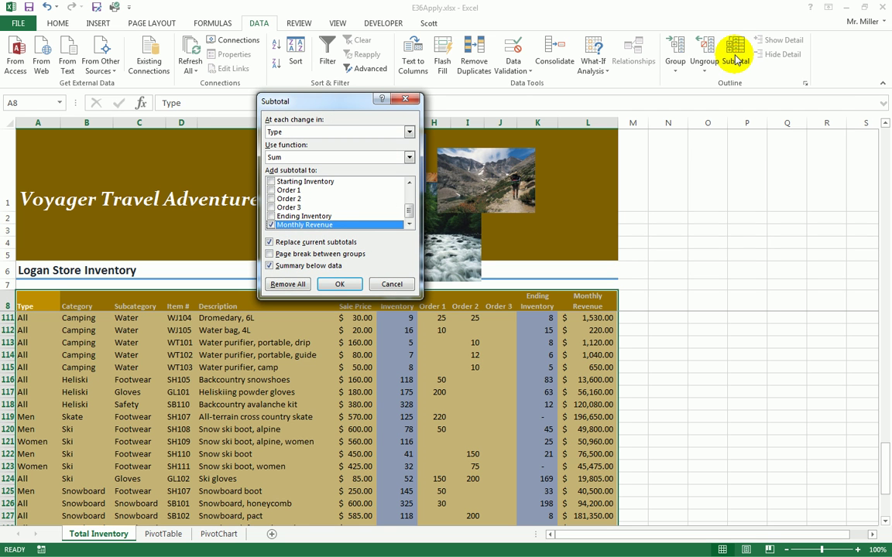
left_click_drag(337, 100, 511, 177)
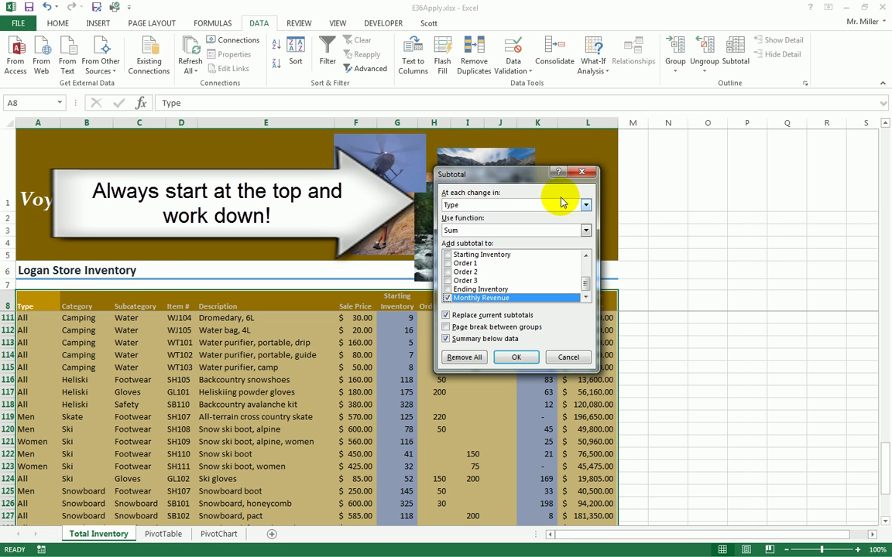
left_click(585, 205)
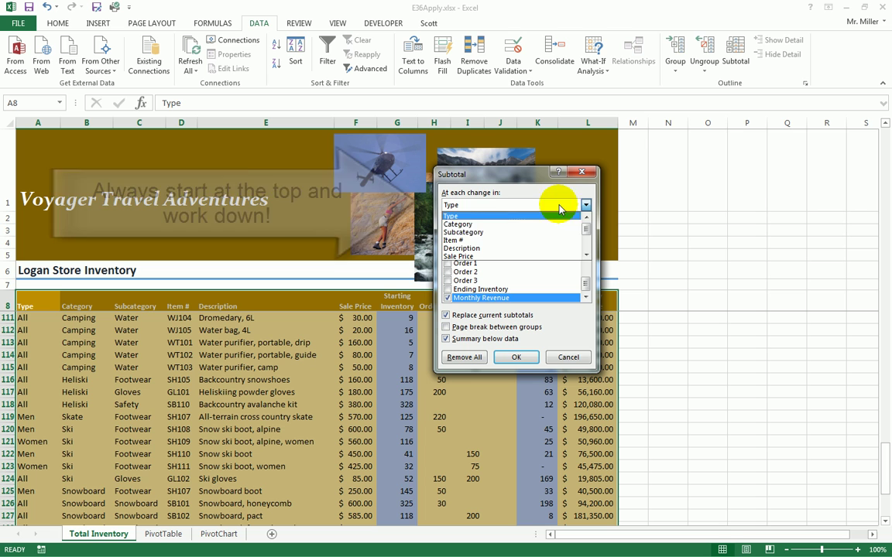
left_click(466, 224)
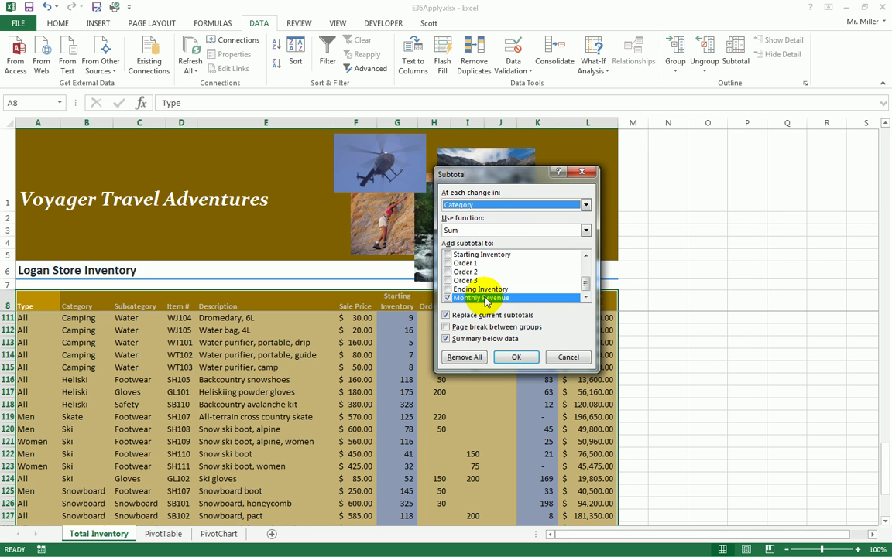
- Apply the Category subtotals of Monthly Revenue to the inventory list
left_click(516, 358)
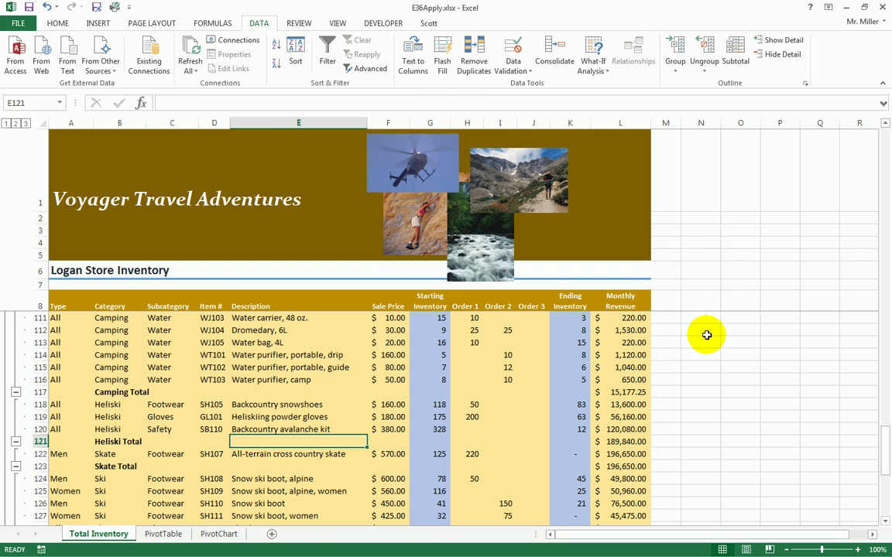
scroll(653, 358, "up", 20)
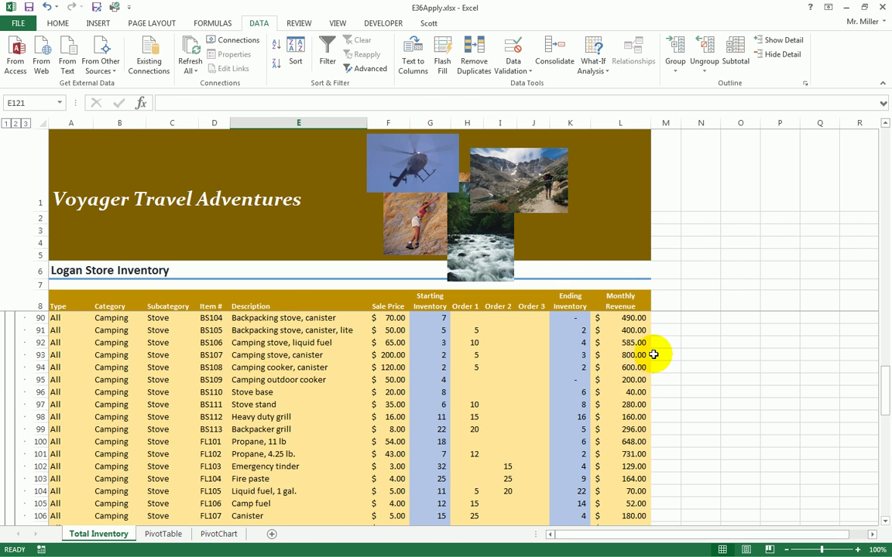
scroll(641, 354, "up", 1)
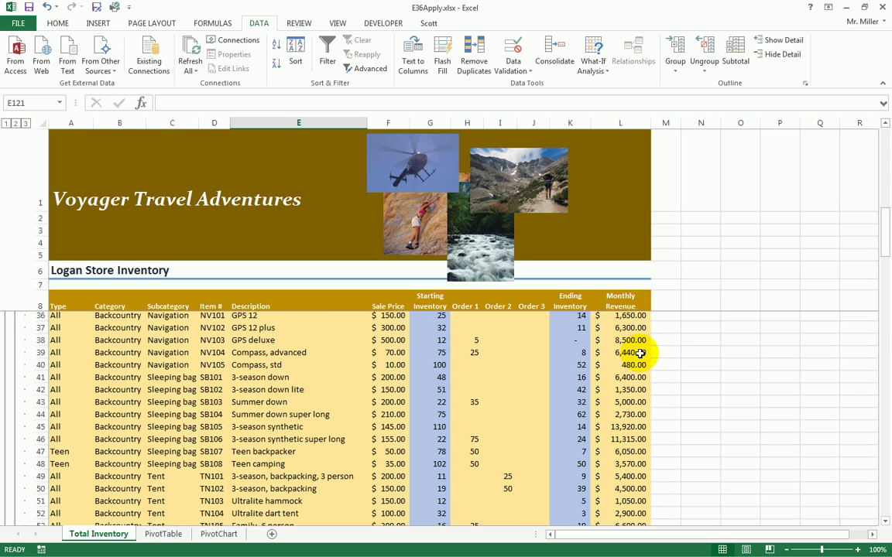
scroll(640, 355, "down", 6)
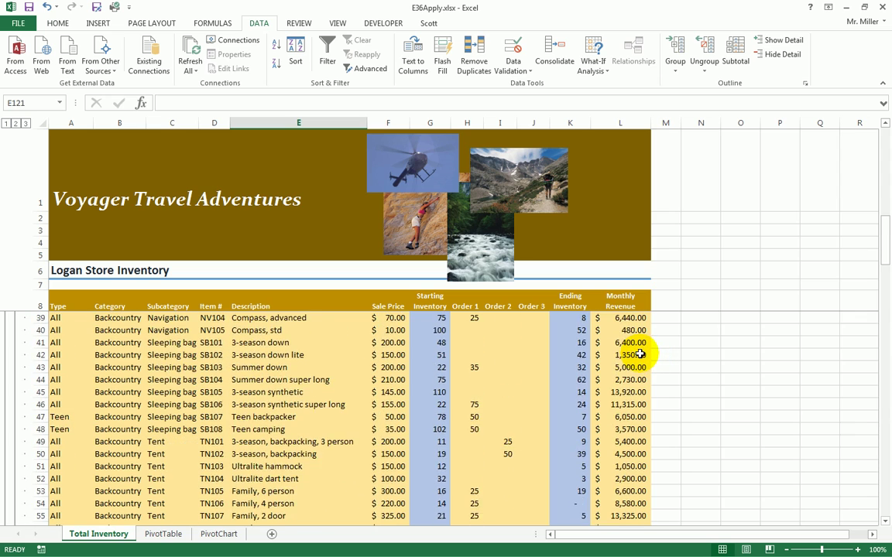
scroll(641, 354, "down", 1)
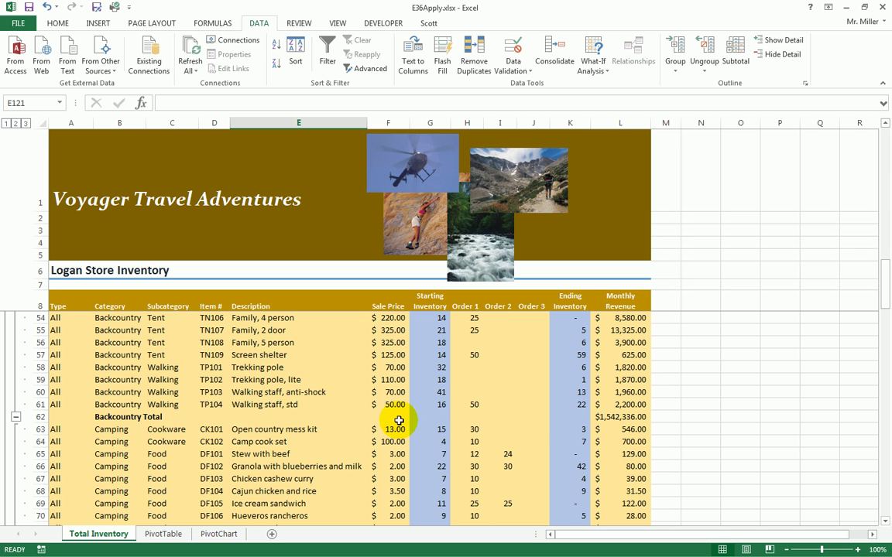
- Check the SUBTOTAL(9,…) formulas in the Backcountry, Heliski, Skate and Ski Total rows
left_click(628, 419)
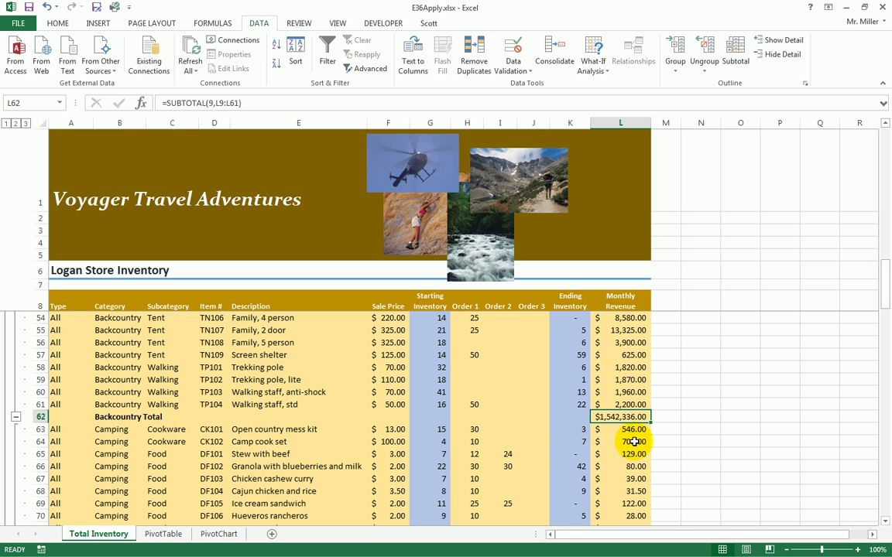
scroll(169, 444, "down", 1)
scroll(170, 445, "down", 6)
scroll(245, 448, "down", 9)
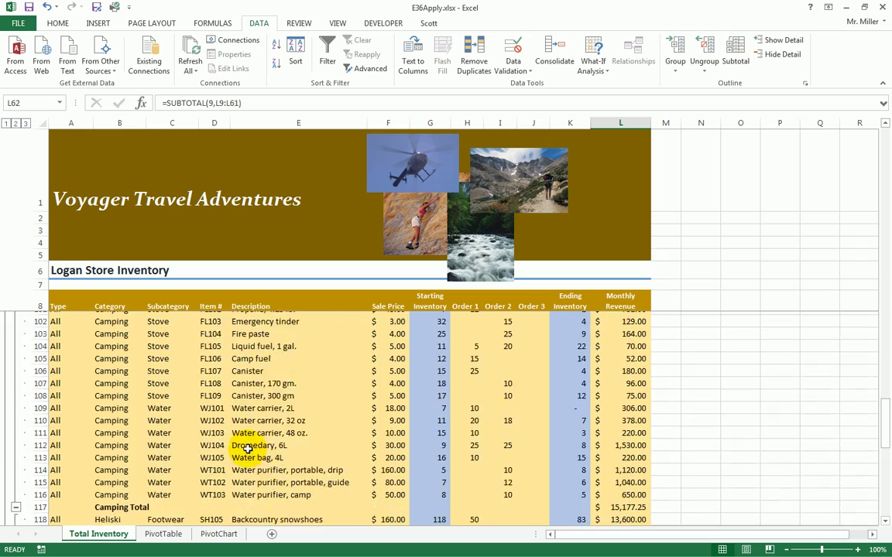
scroll(246, 448, "down", 2)
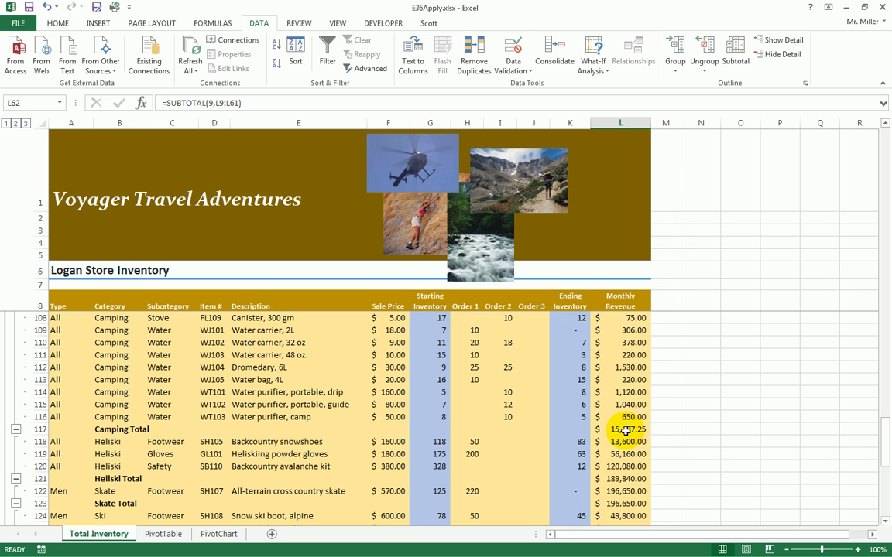
left_click(621, 480)
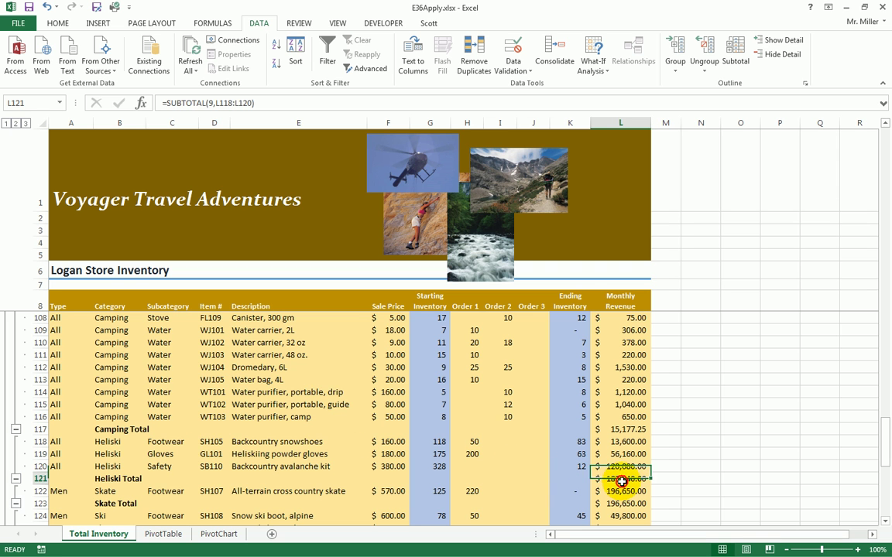
scroll(622, 480, "down", 2)
left_click(635, 429)
scroll(623, 426, "down", 2)
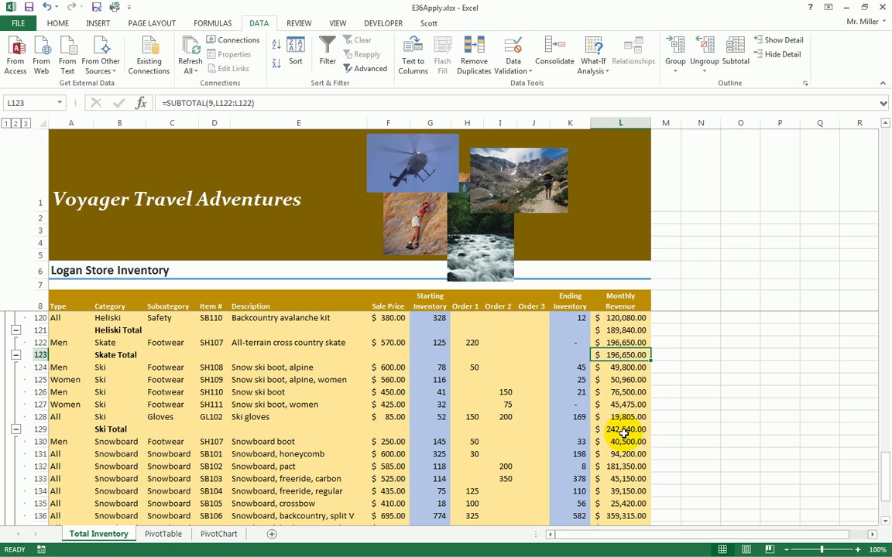
left_click(622, 429)
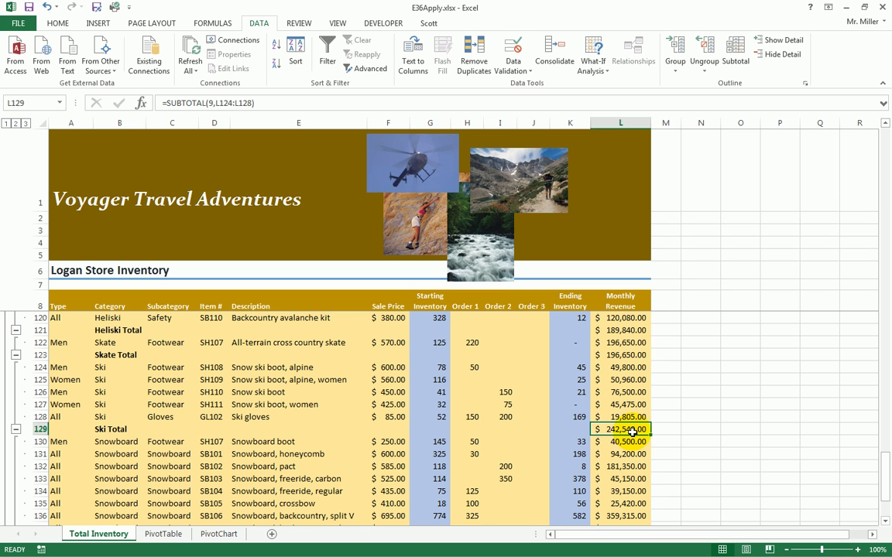
scroll(634, 434, "up", 7)
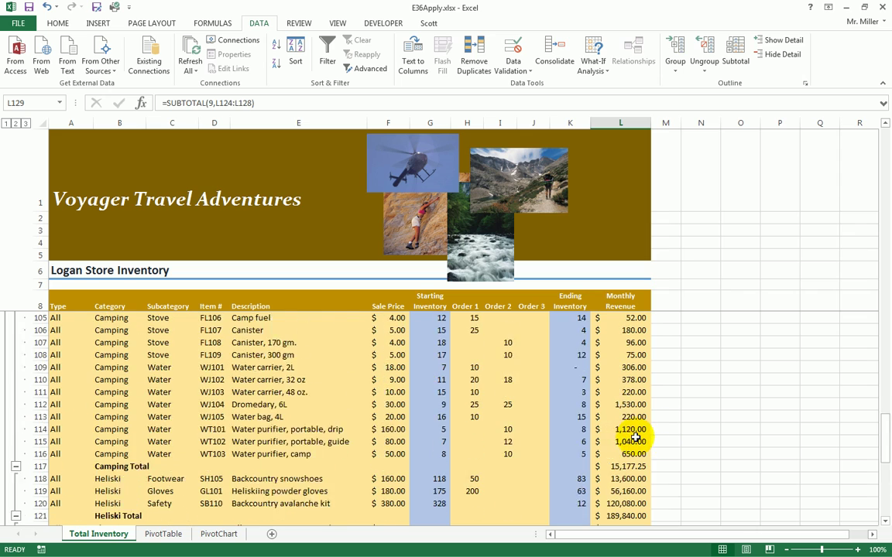
scroll(635, 438, "up", 8)
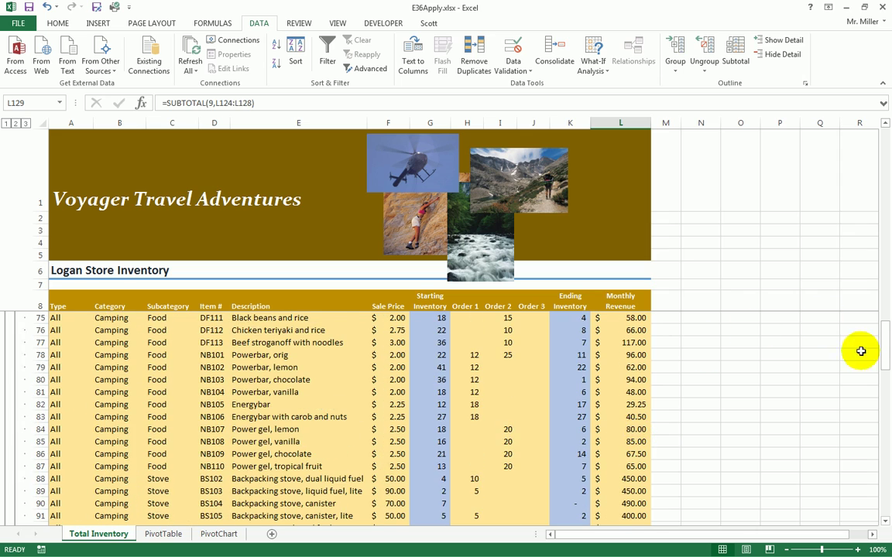
left_click_drag(883, 357, 868, 137)
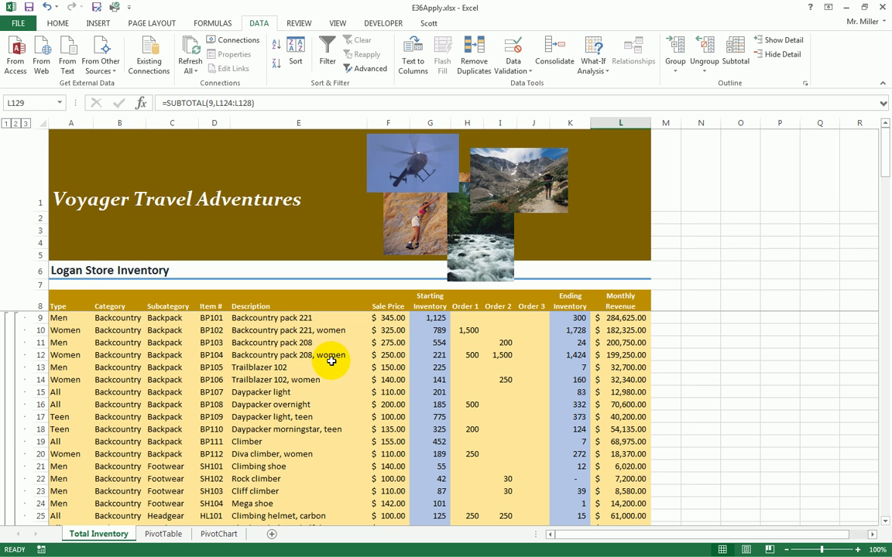
left_click(15, 123)
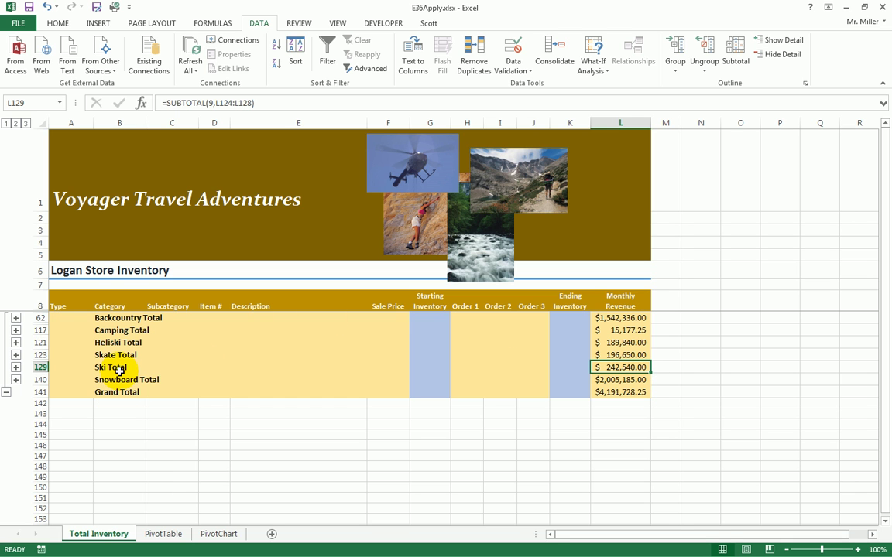
left_click(6, 124)
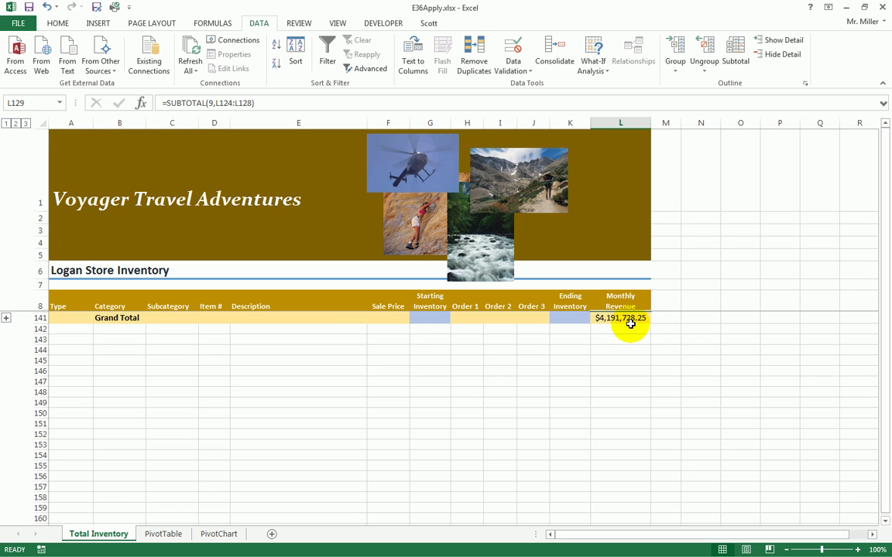
left_click(15, 124)
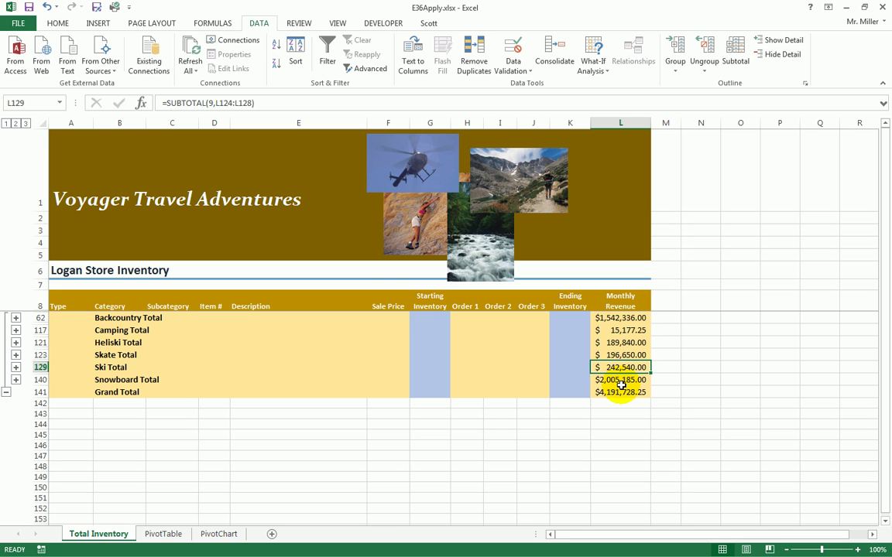
left_click(26, 124)
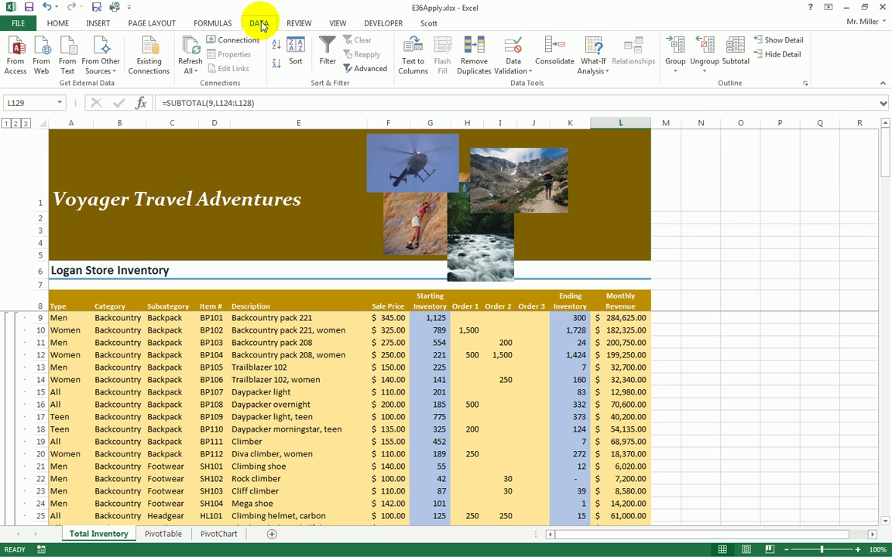
- Use Remove All in the Subtotal dialog, then scroll to confirm only item rows remain
left_click(735, 53)
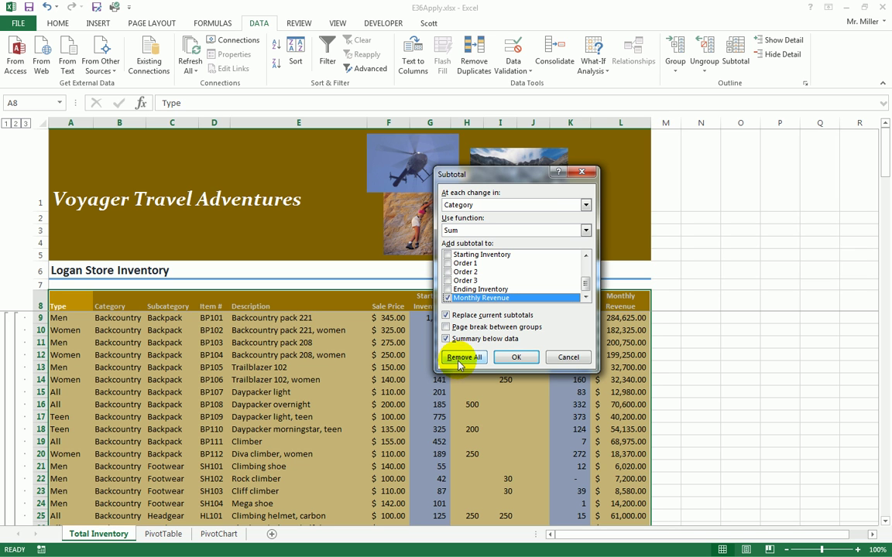
left_click(464, 358)
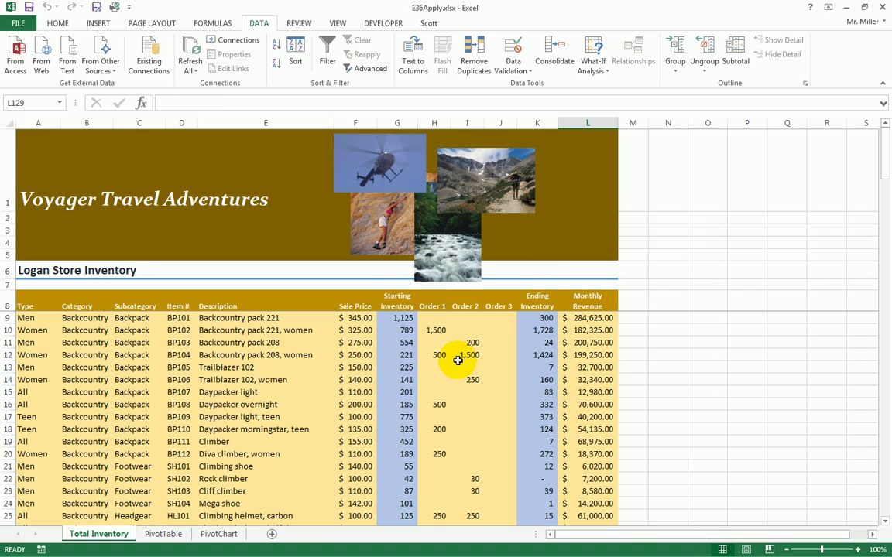
scroll(456, 362, "down", 11)
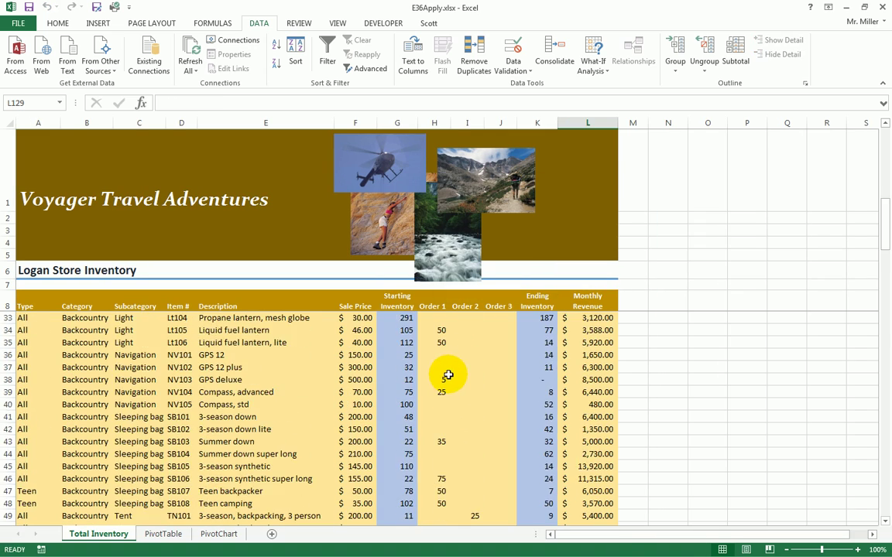
scroll(447, 377, "down", 5)
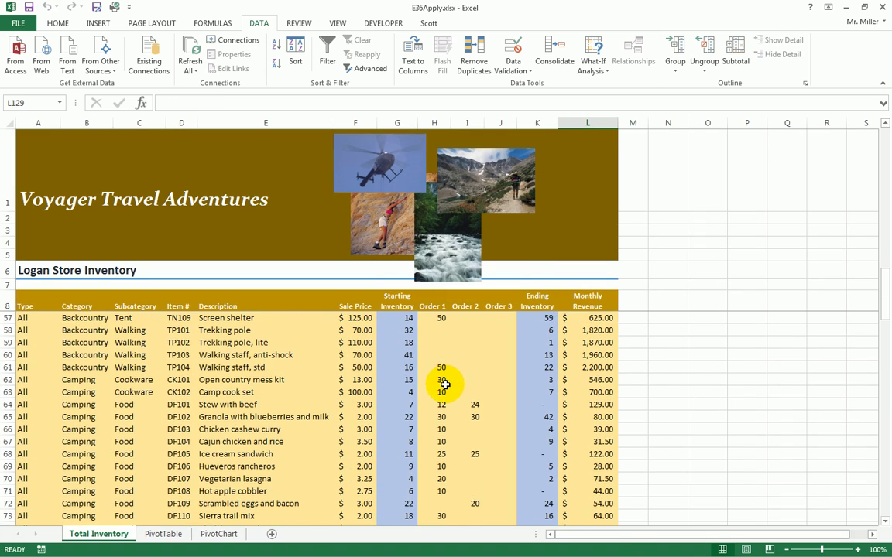
scroll(445, 383, "up", 8)
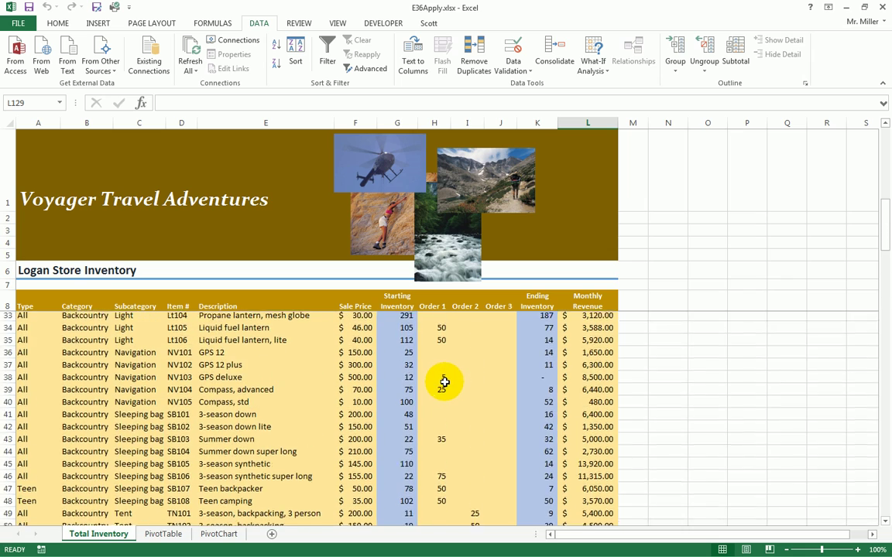
scroll(445, 382, "up", 8)
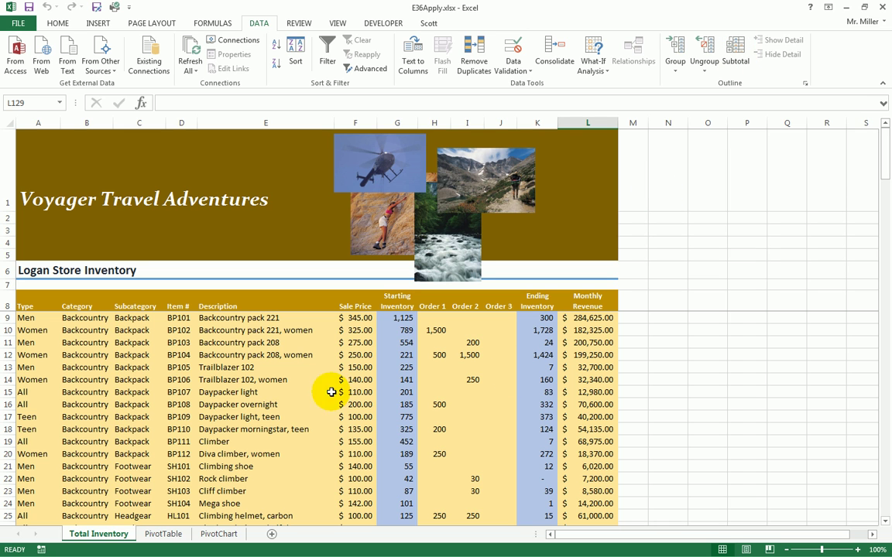
- Add Sum of Monthly Revenue subtotals at each Subcategory change, checking the Backpack Total formula
left_click(215, 357)
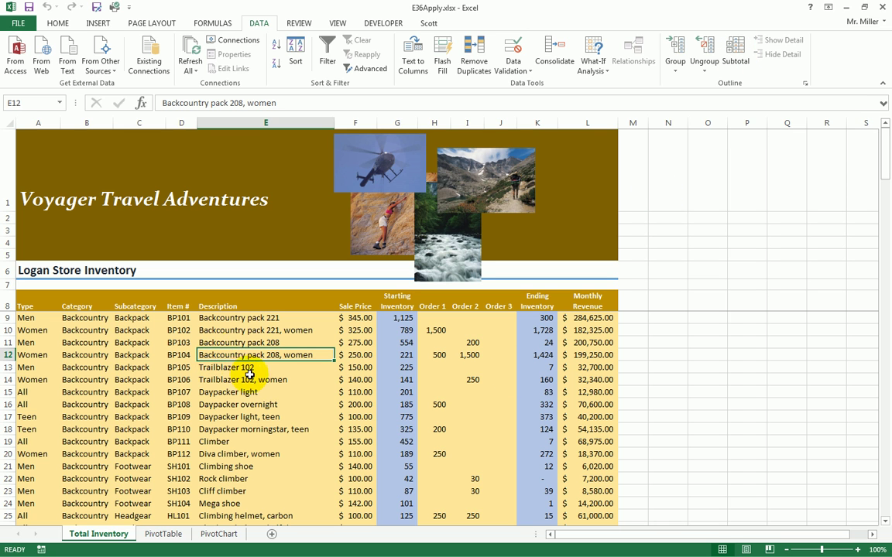
left_click(738, 58)
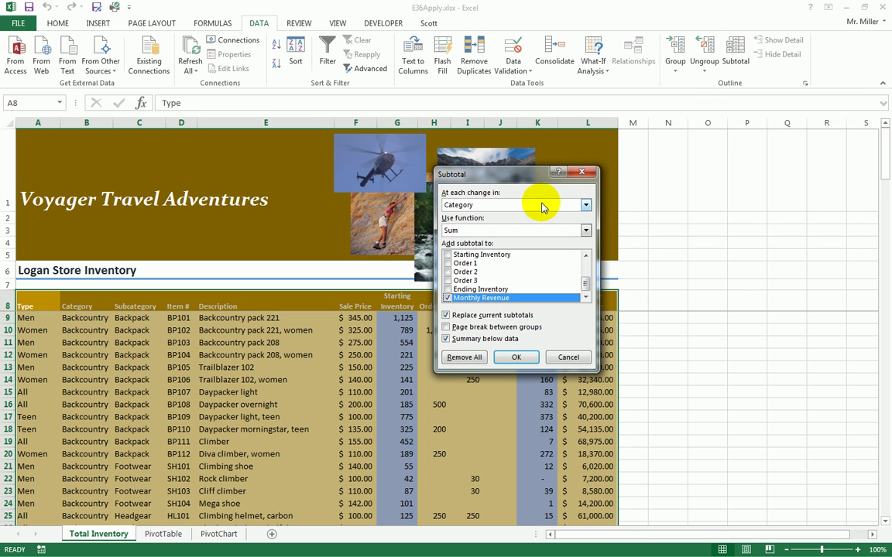
left_click(485, 205)
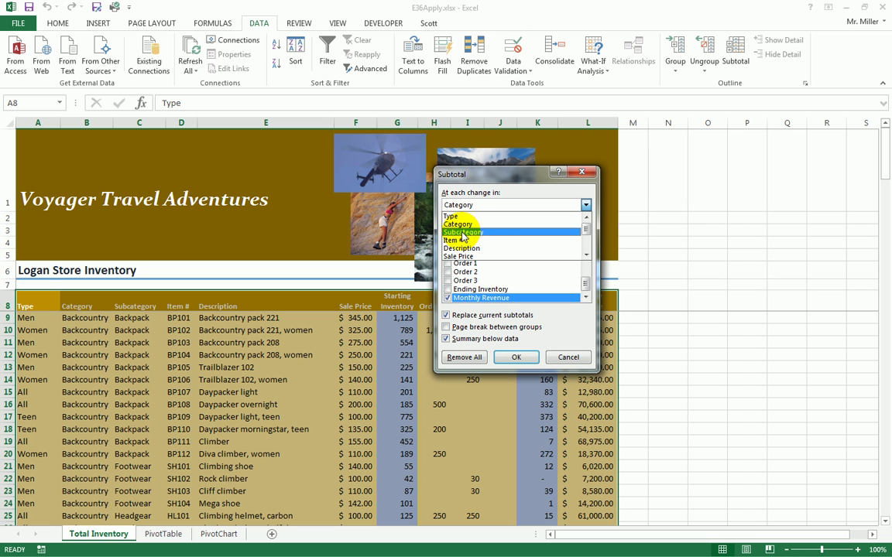
left_click(463, 232)
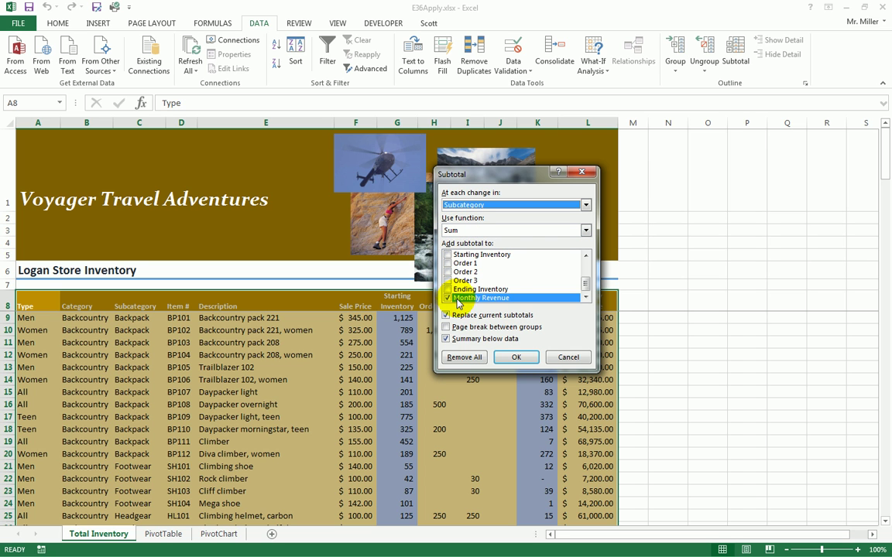
left_click(513, 356)
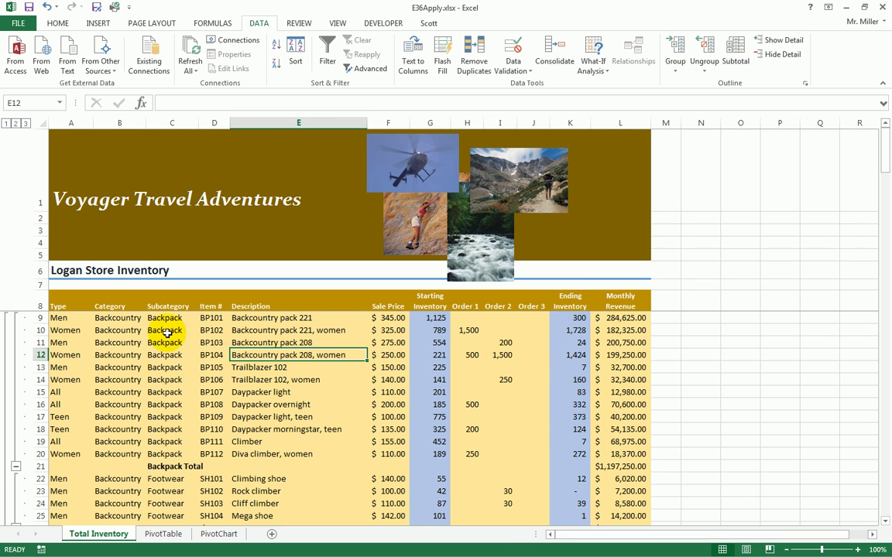
left_click(600, 467)
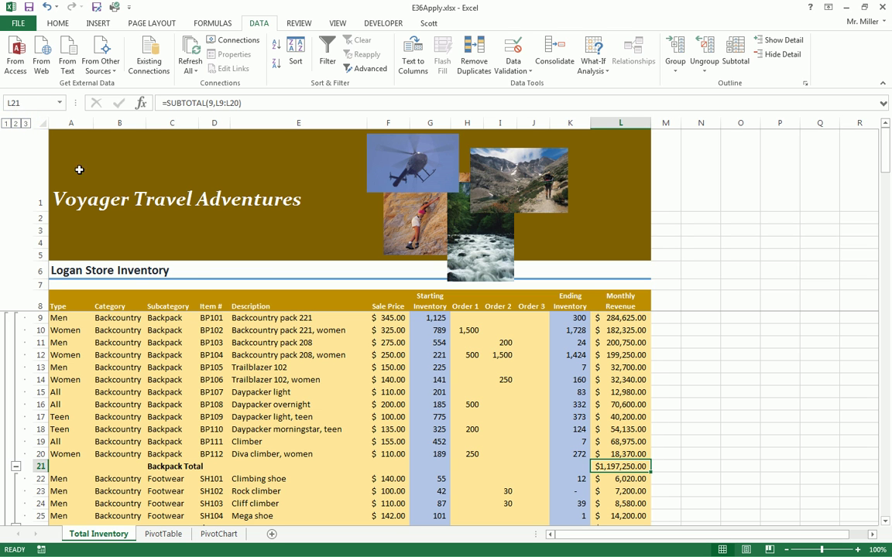
- Collapse the outline to level 2, showing only subtotal rows and the $4,191,728.25 Grand Total
left_click(16, 124)
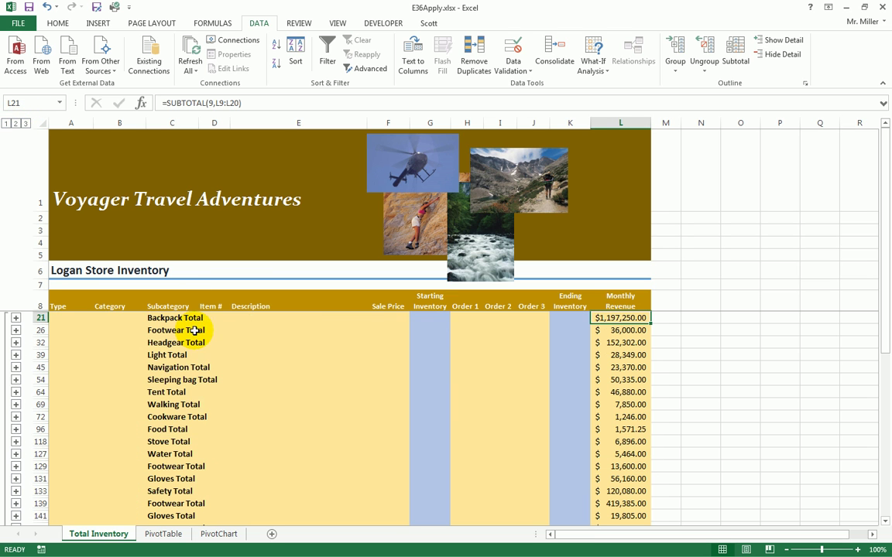
scroll(237, 340, "down", 2)
scroll(237, 340, "down", 1)
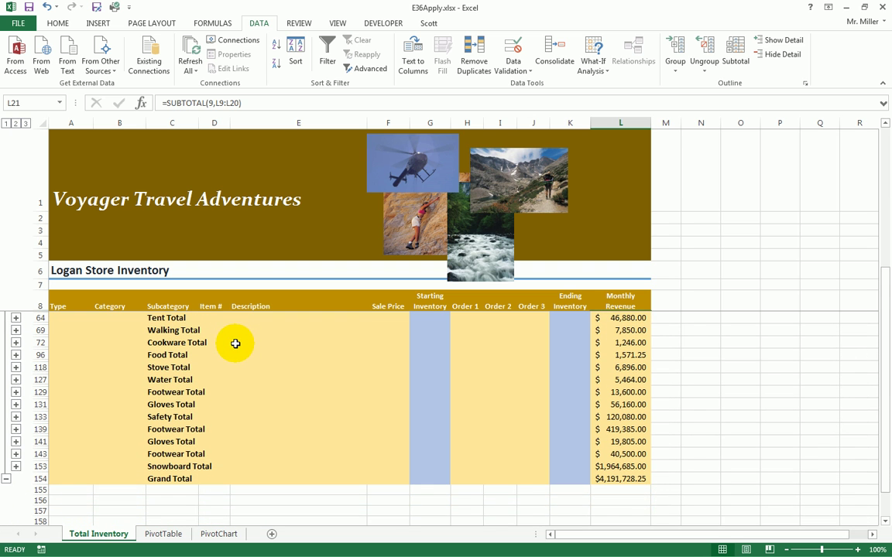
scroll(232, 348, "up", 1)
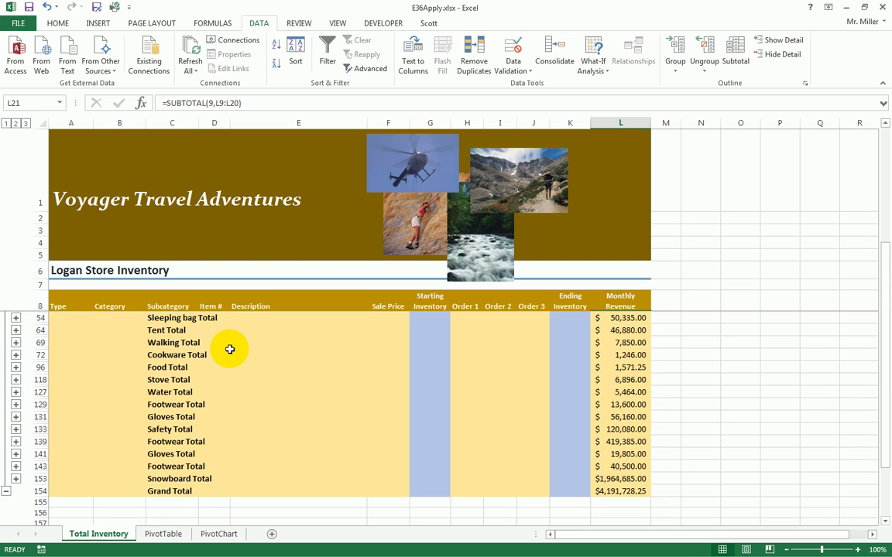
scroll(230, 347, "up", 4)
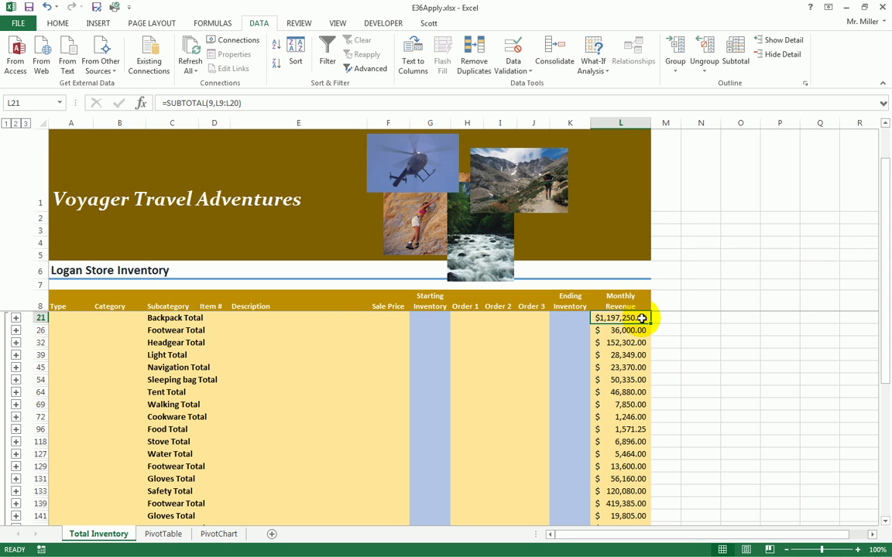
- Remove all Subcategory subtotals via Remove All, then select the Order 2 cell I11
left_click(308, 367)
left_click(735, 58)
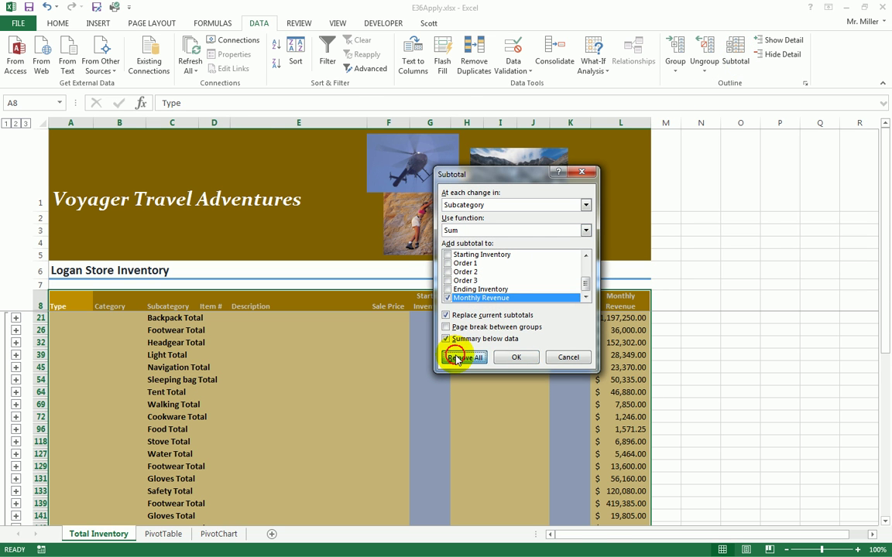
left_click(462, 357)
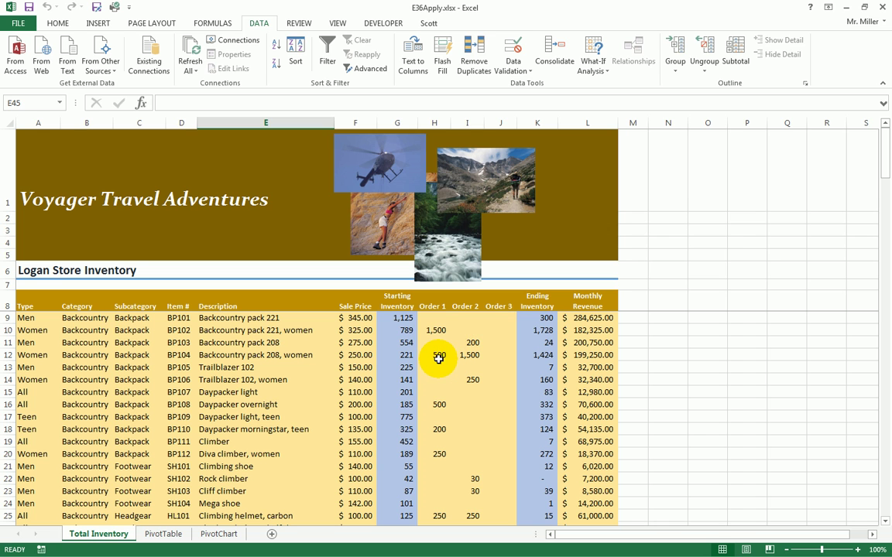
left_click(467, 342)
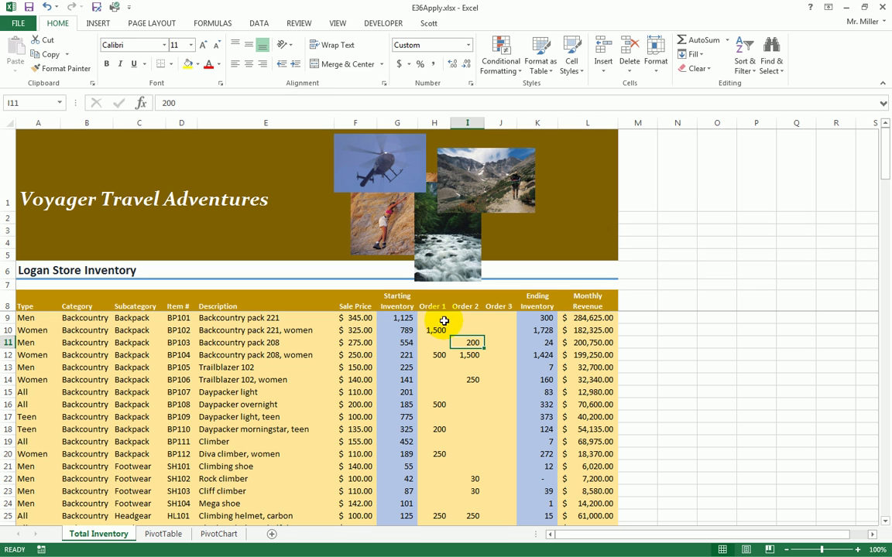
- Select the Order 1 to Order 3 quantities in H9:J134
left_click(434, 317)
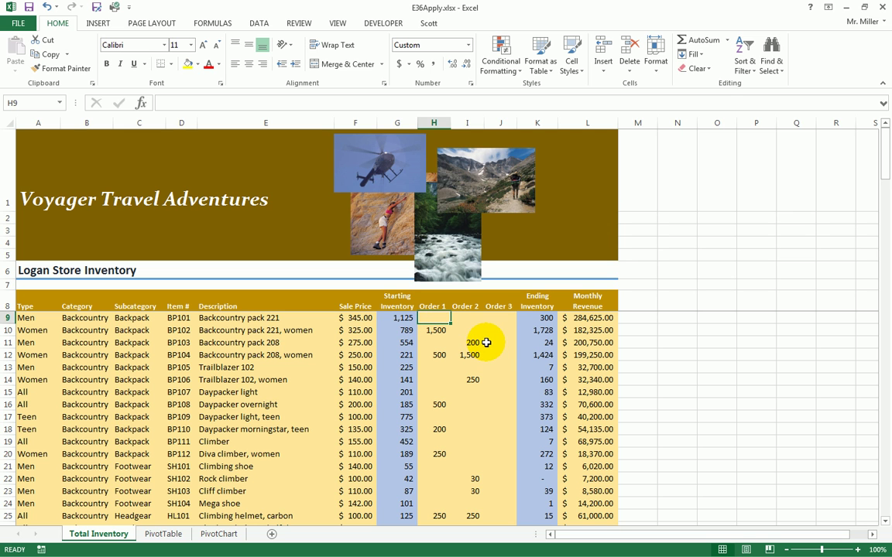
scroll(483, 343, "down", 8)
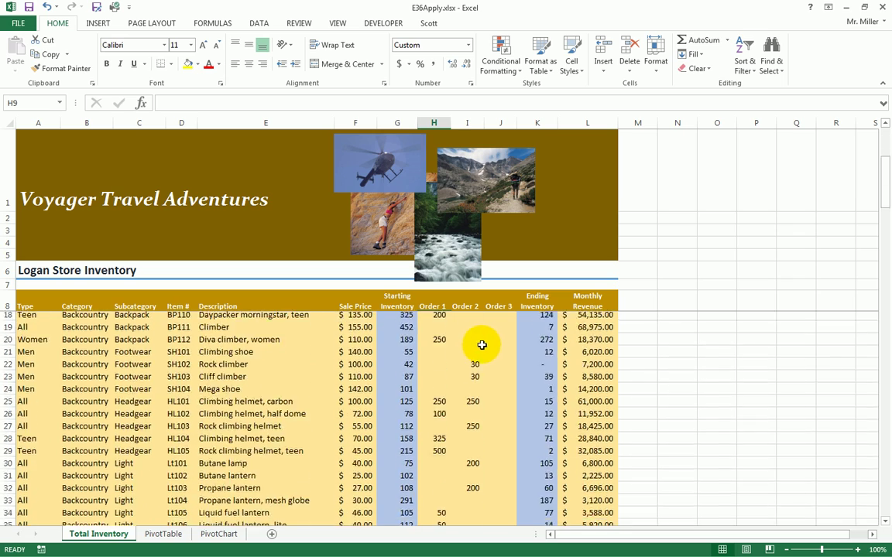
scroll(477, 349, "up", 8)
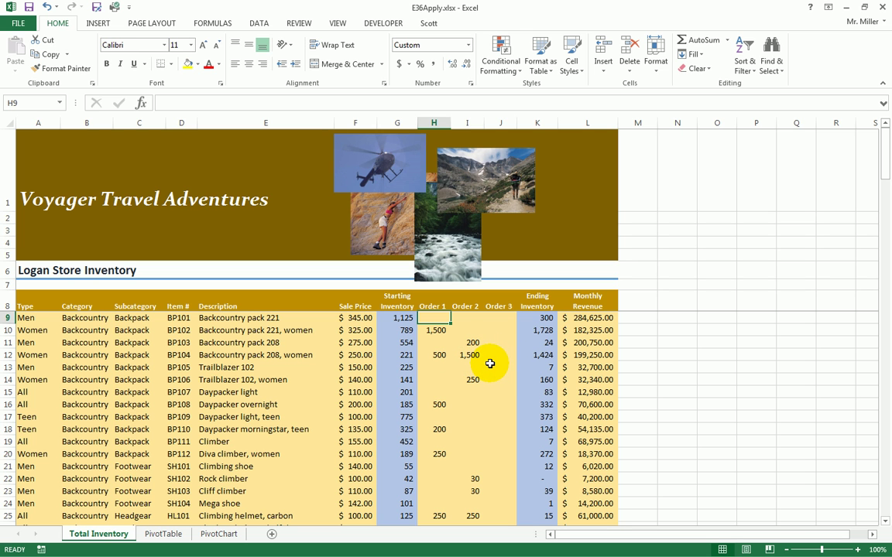
scroll(489, 363, "down", 6)
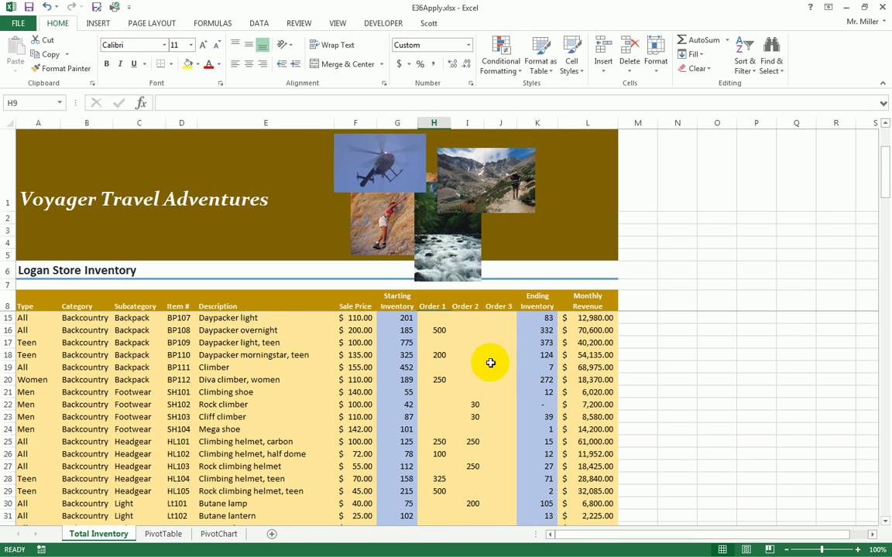
scroll(480, 366, "up", 6)
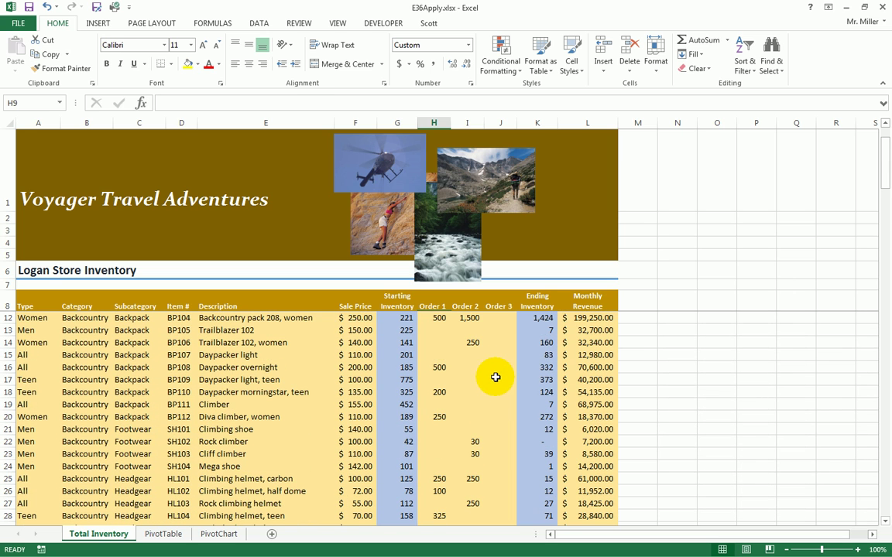
scroll(488, 372, "up", 1)
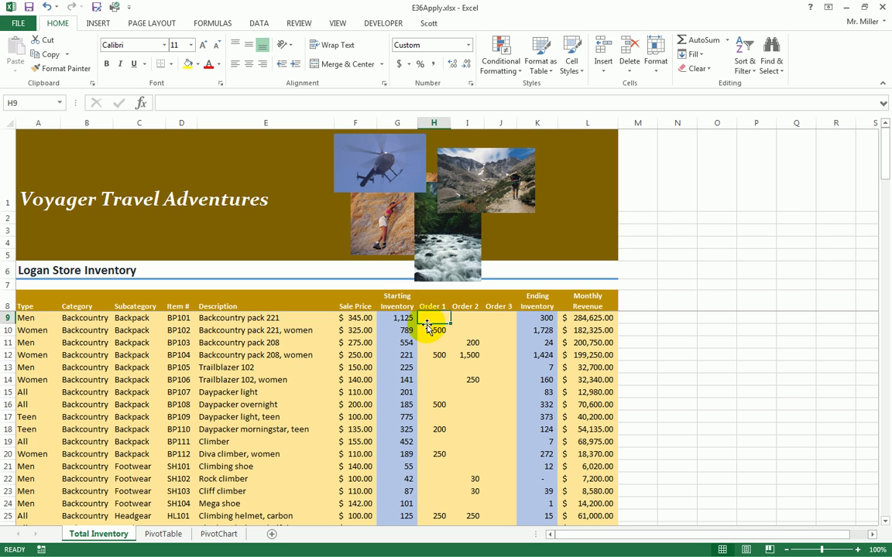
left_click_drag(433, 322, 503, 360)
left_click_drag(503, 360, 503, 363)
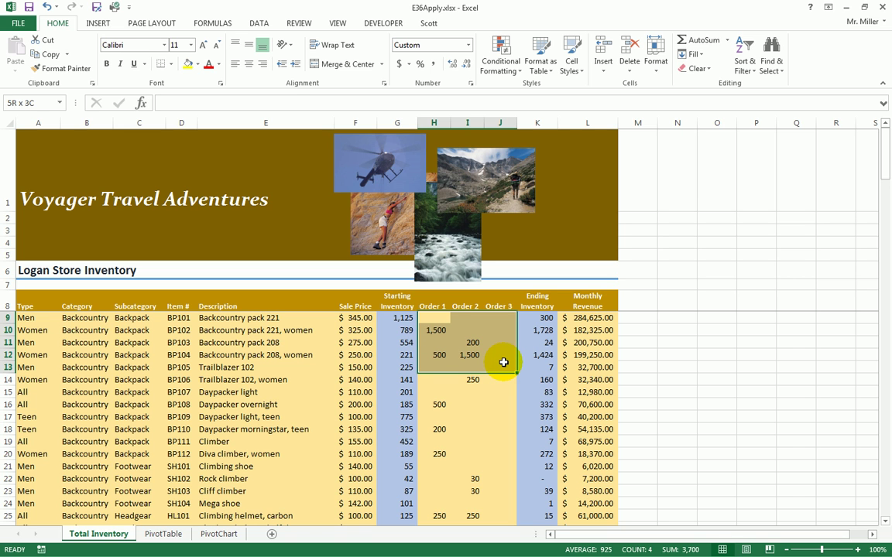
left_click_drag(503, 363, 495, 488)
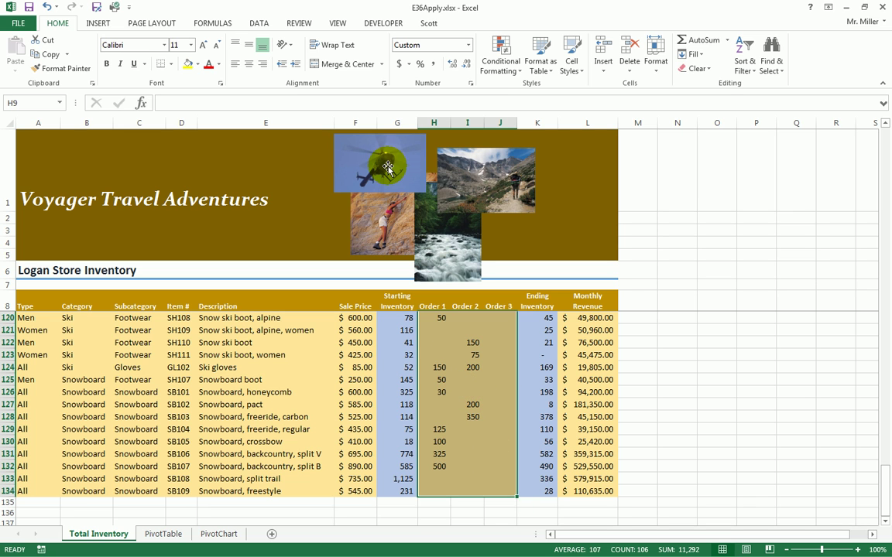
- Add a Data Validation rule on H9:J134: Whole number, minimum 0, maximum 1500
left_click(260, 26)
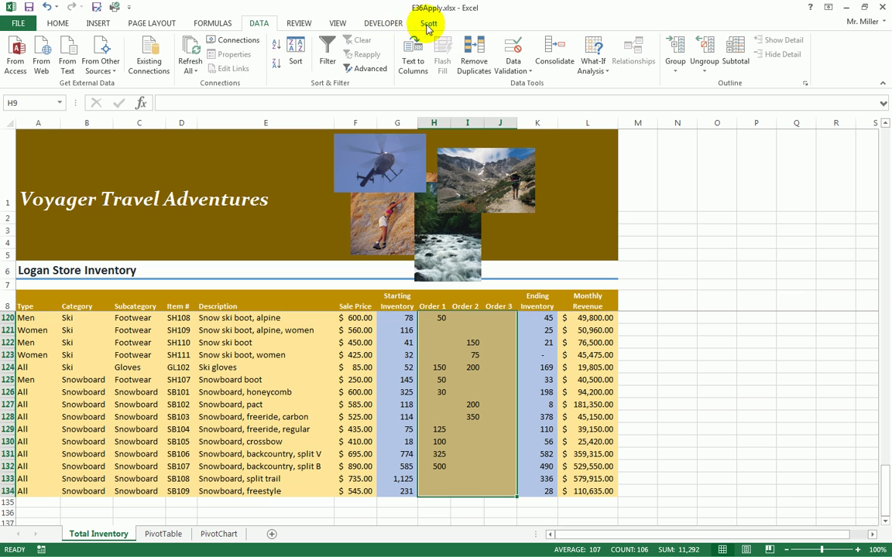
left_click(520, 75)
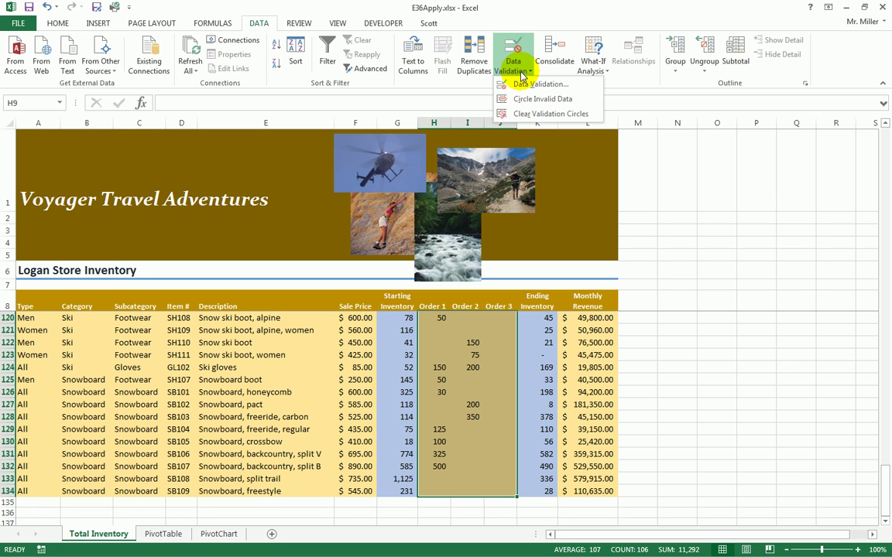
left_click(524, 83)
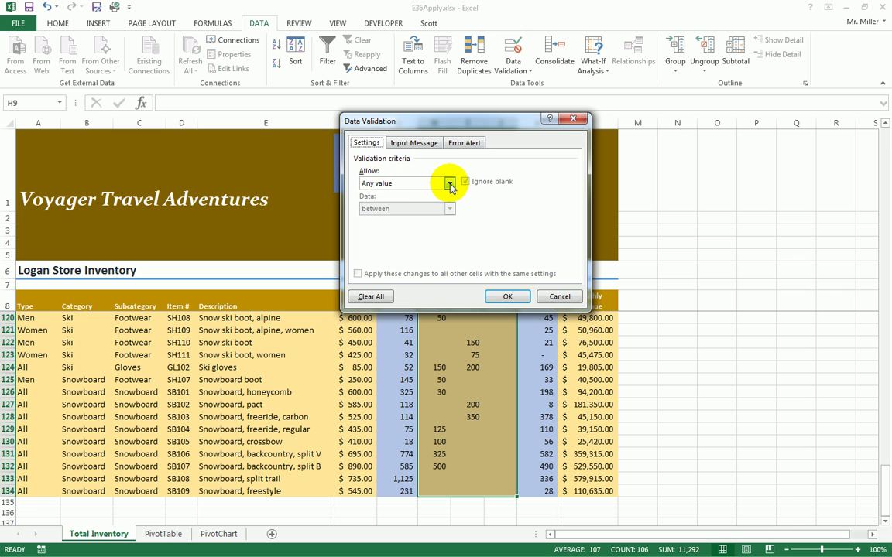
left_click(449, 185)
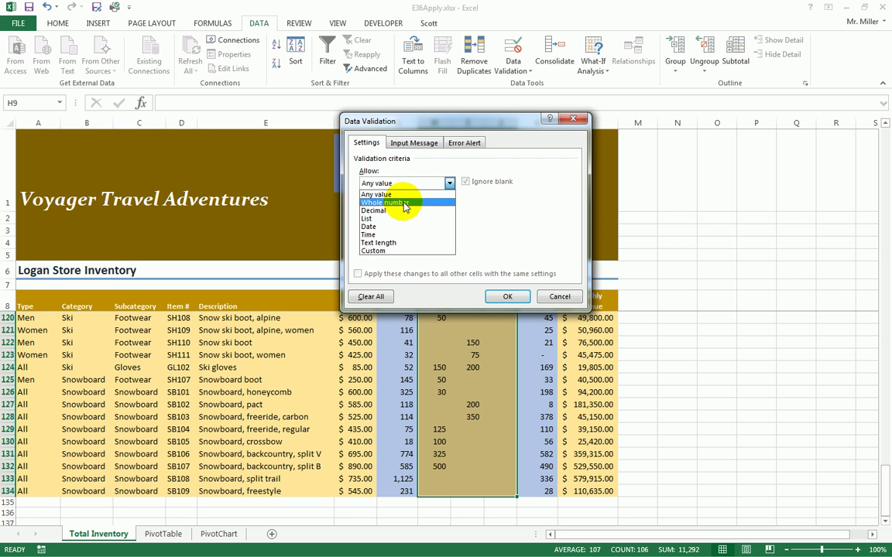
left_click(387, 203)
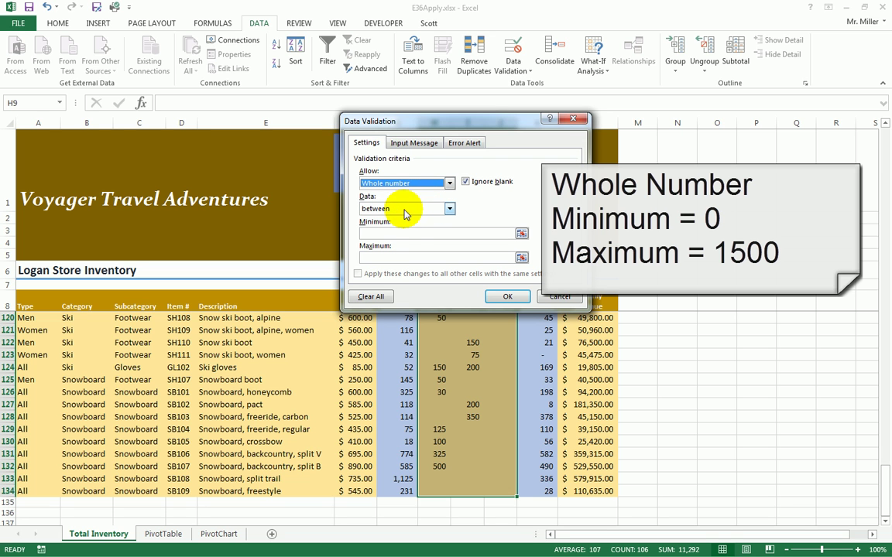
left_click(378, 234)
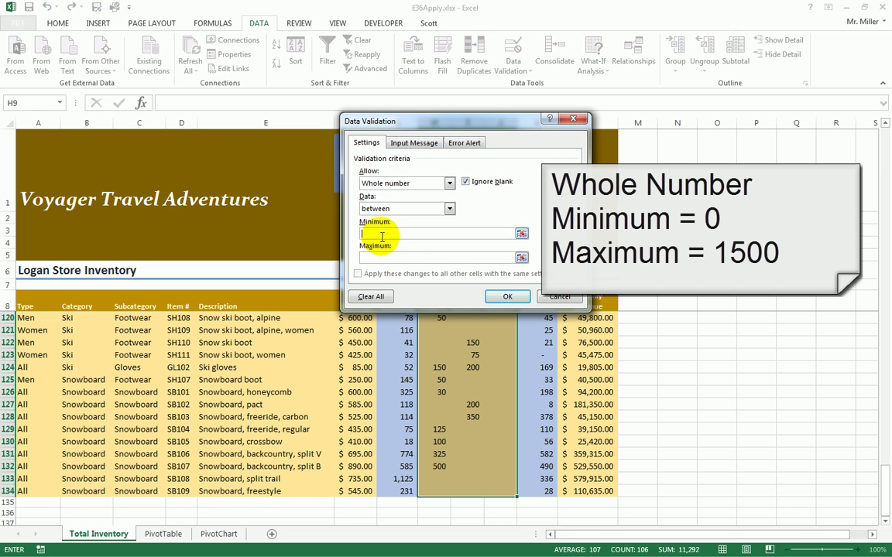
type("0")
left_click(392, 257)
type("1")
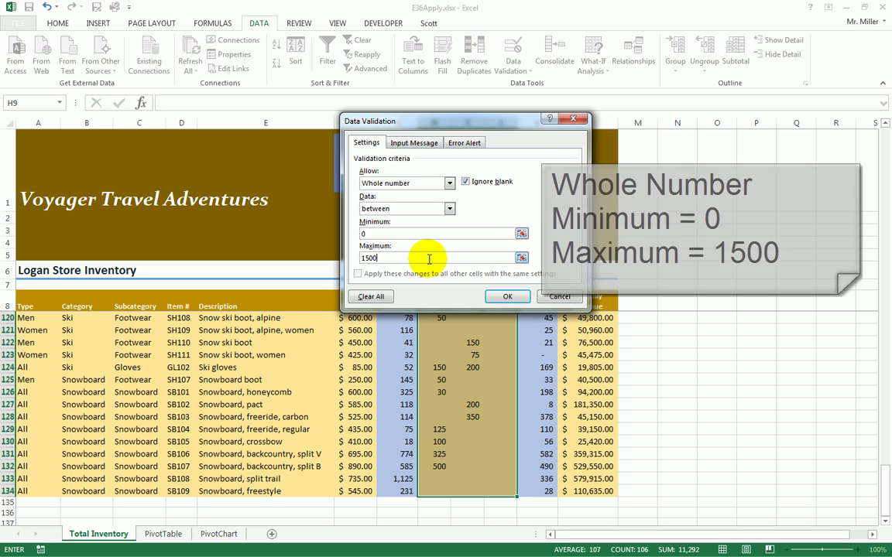
left_click(508, 297)
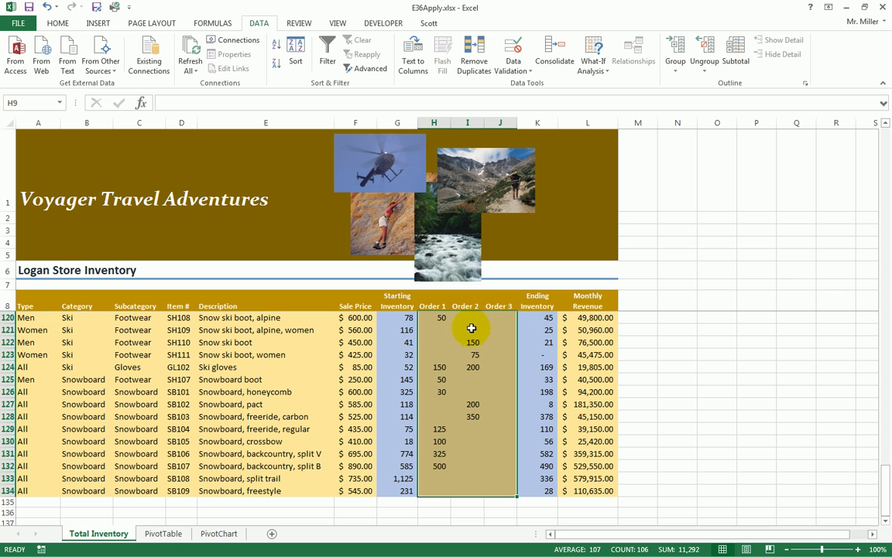
left_click(469, 318)
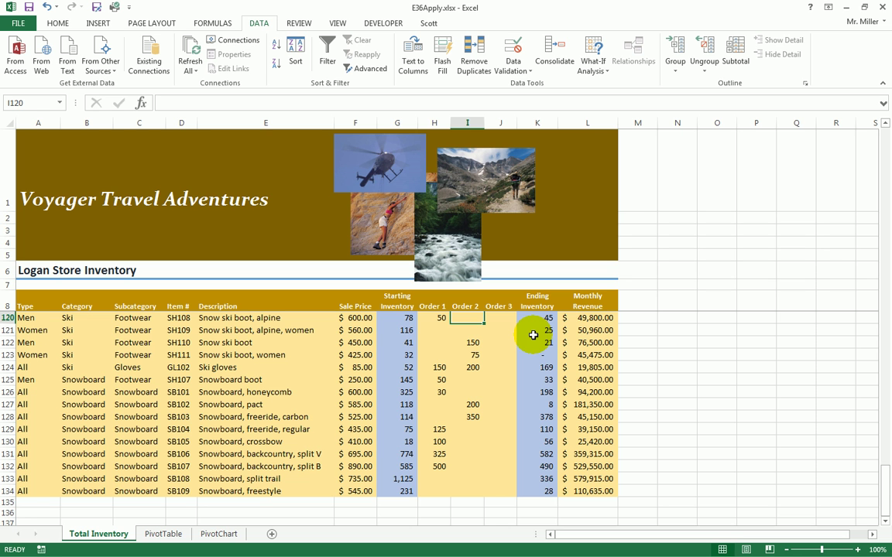
scroll(533, 335, "up", 20)
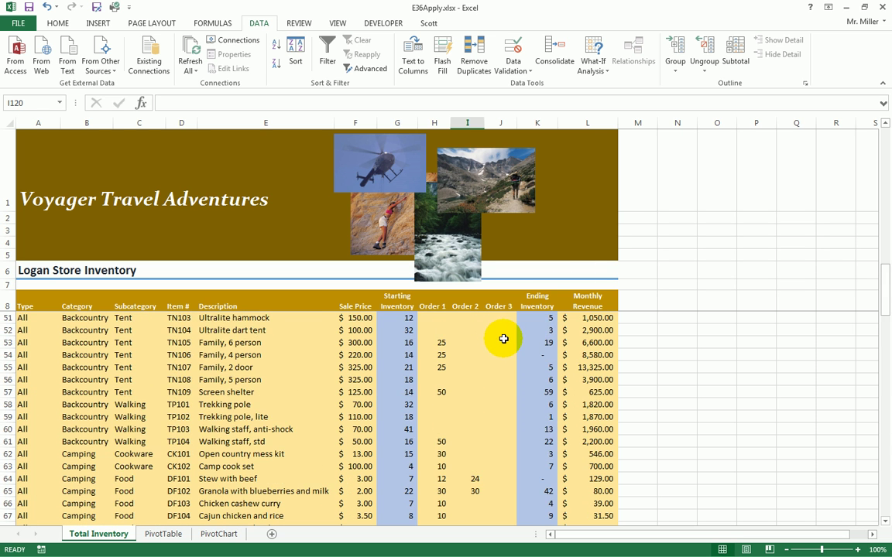
scroll(503, 335, "up", 5)
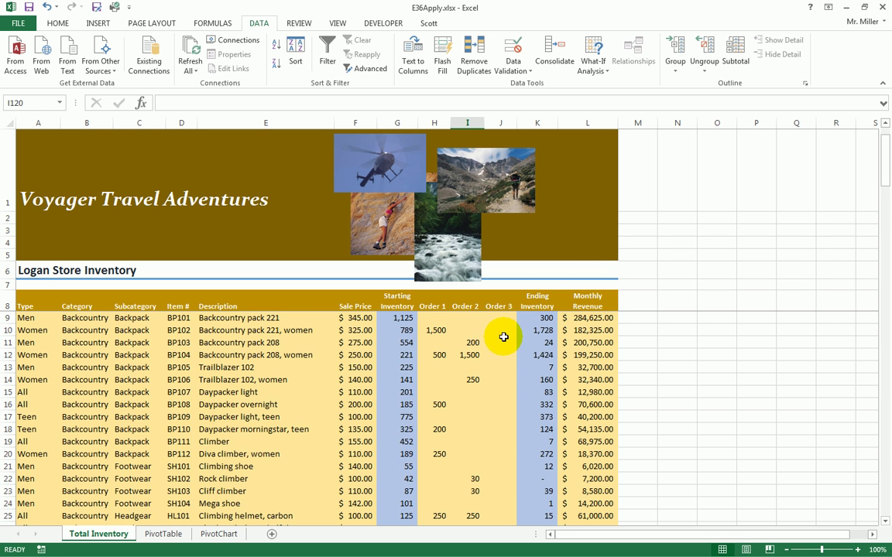
left_click(467, 318)
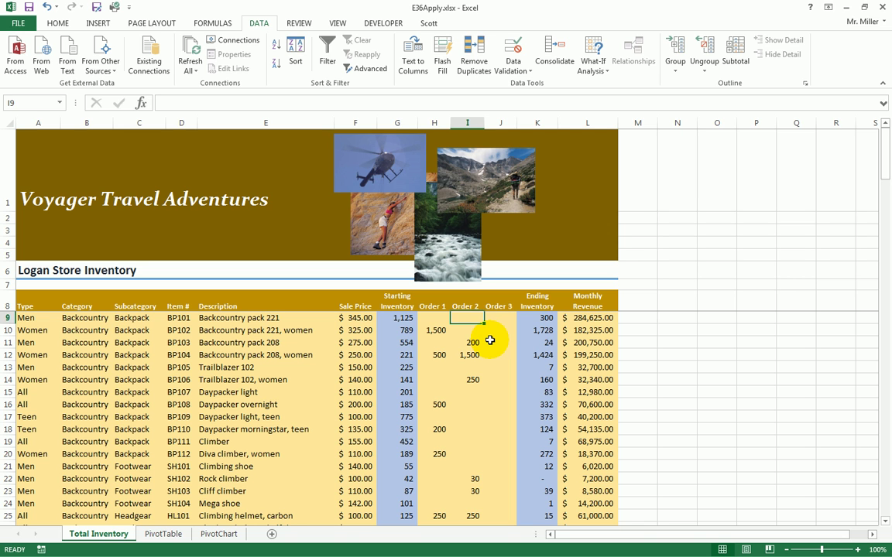
type("-5")
key("Return")
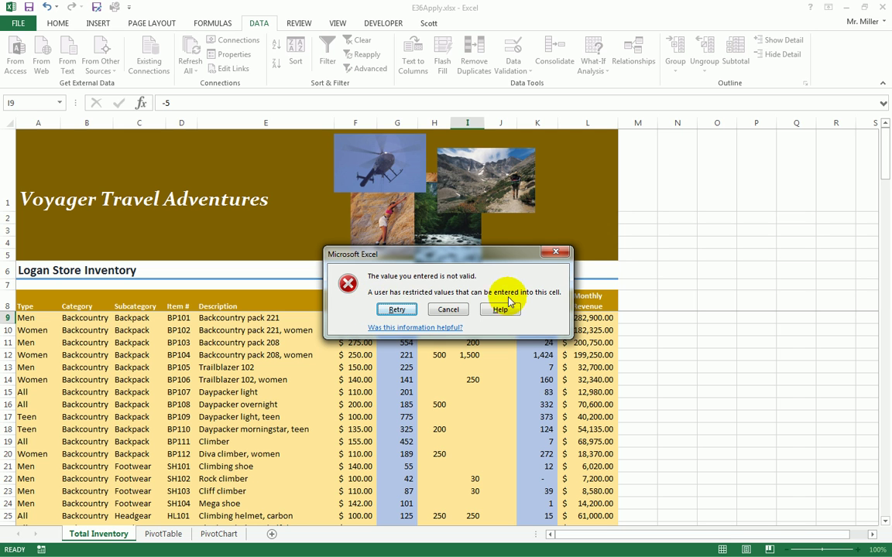
left_click(448, 311)
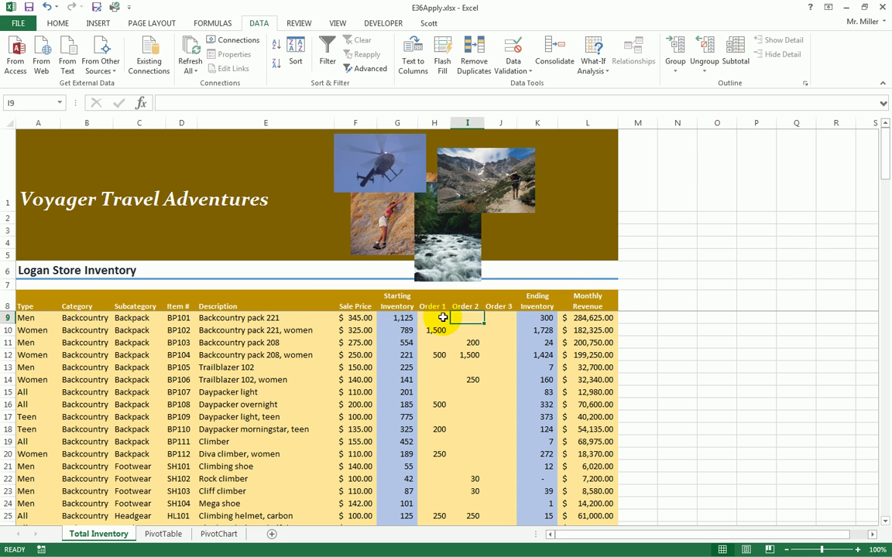
- Select H9:J134 and reopen its Data Validation settings
left_click_drag(436, 317, 496, 490)
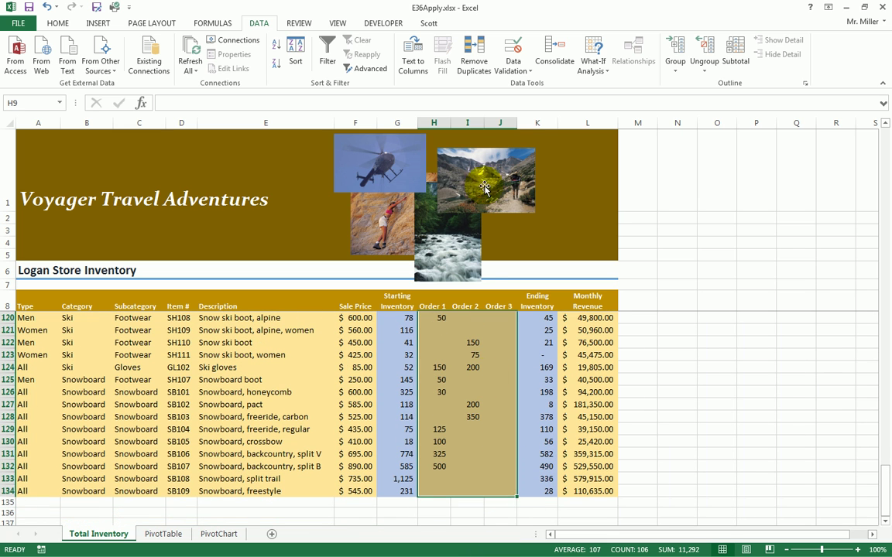
left_click(514, 71)
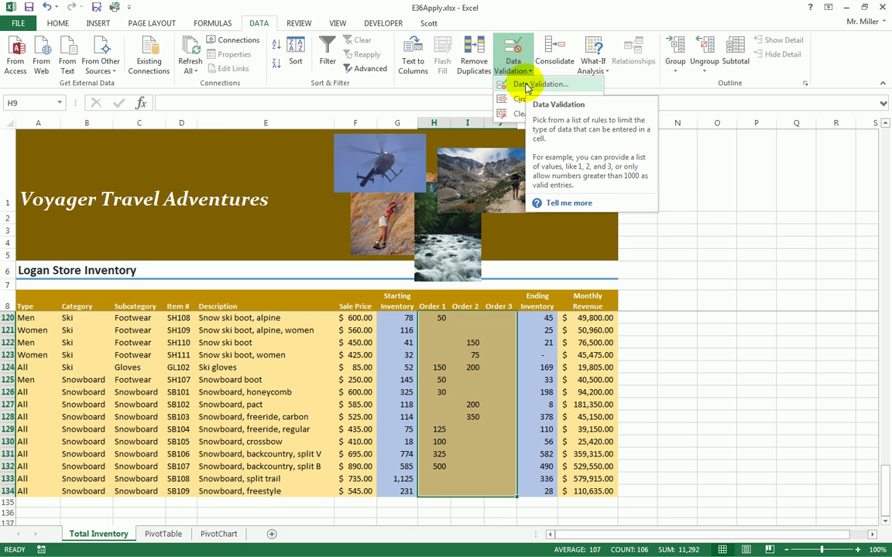
left_click(527, 87)
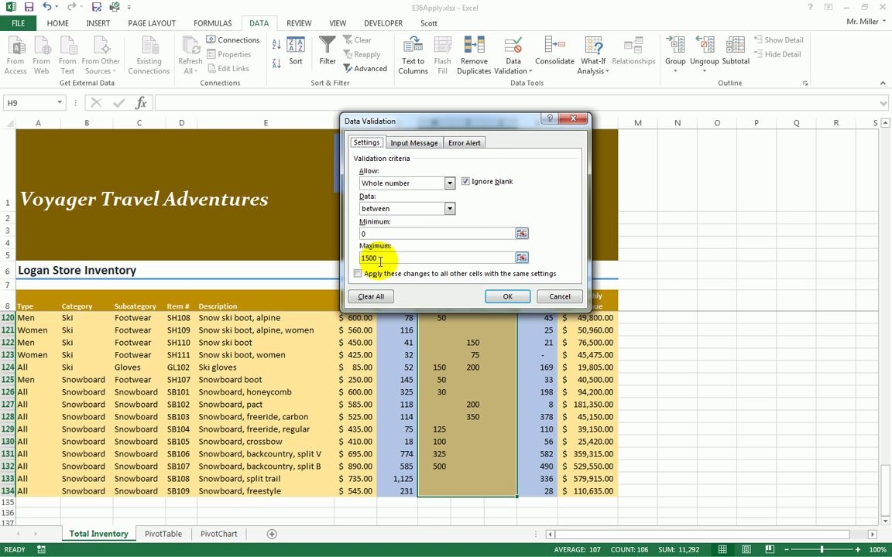
- Add input message 'Whole number': 'You must enter a whole number between 0 and 1500'
left_click(409, 145)
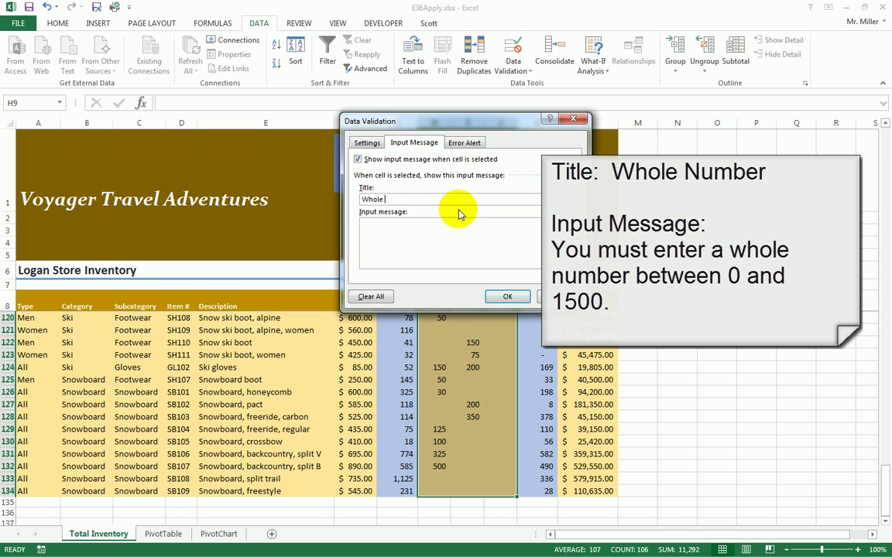
type("mber")
left_click(416, 248)
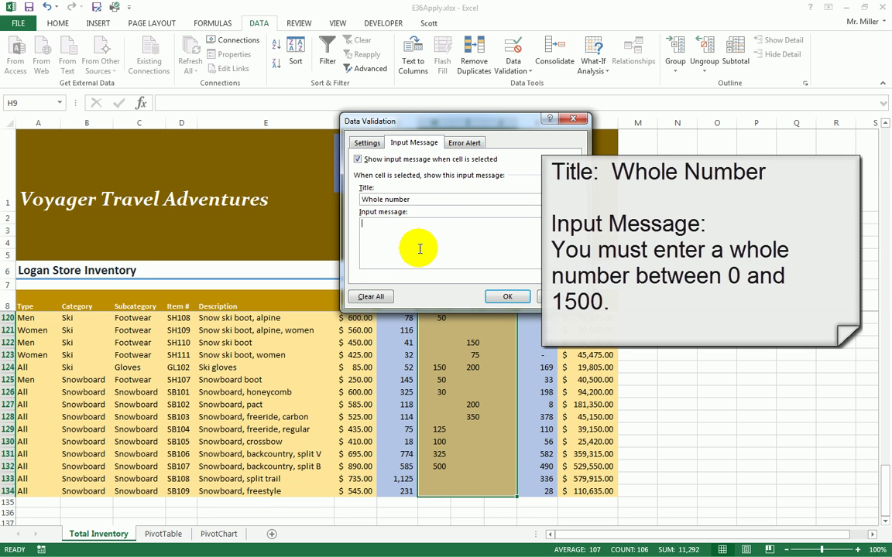
type("You must enter a whole number between")
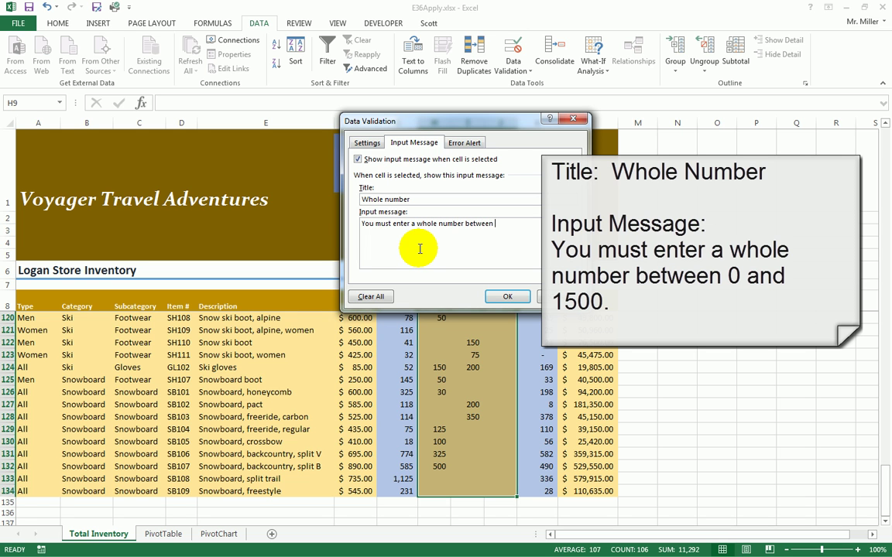
type(" 0 and 1,500")
key("BackSpace")
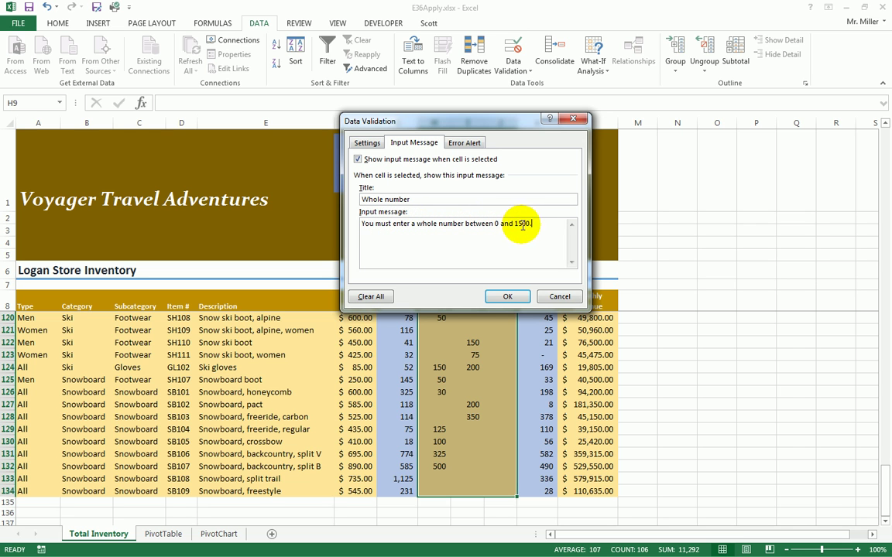
left_click(512, 297)
left_click(436, 343)
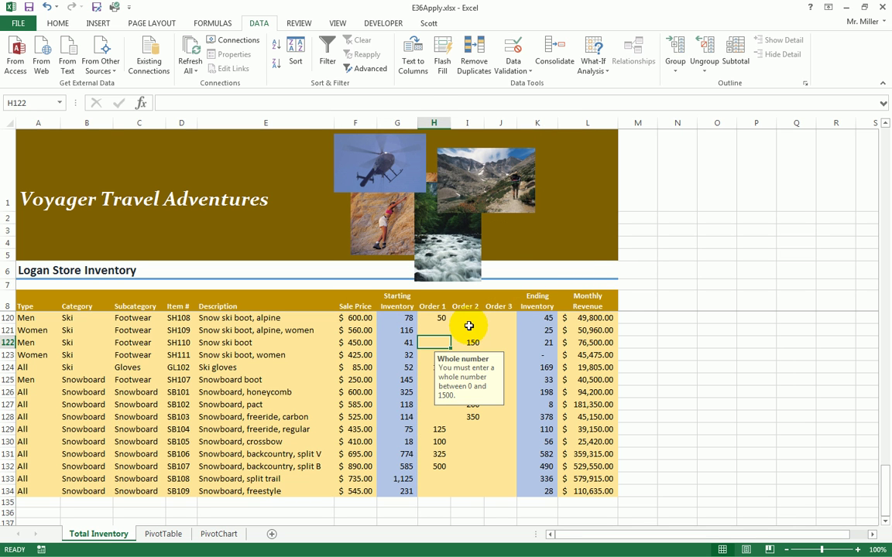
left_click(470, 329)
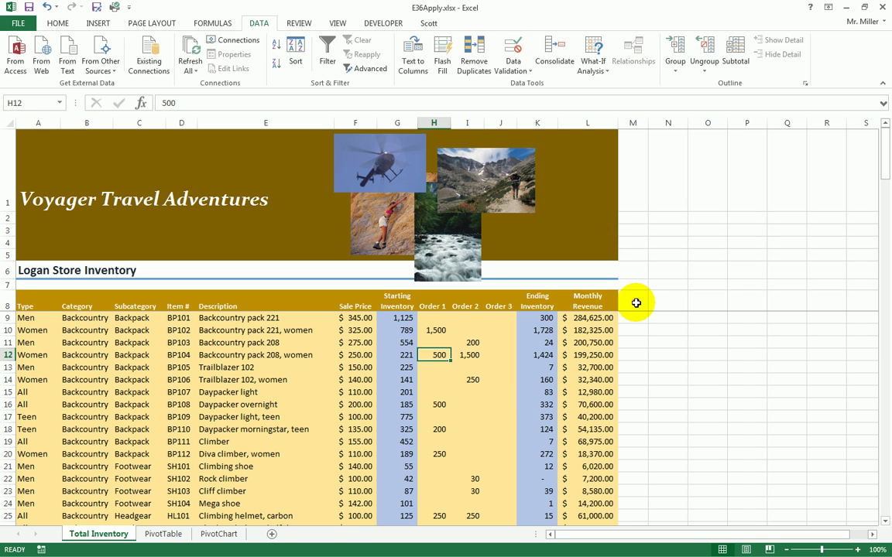
- Enter 'Order 4' in M8 and format-paint it from the Monthly Revenue heading in L8
left_click(636, 302)
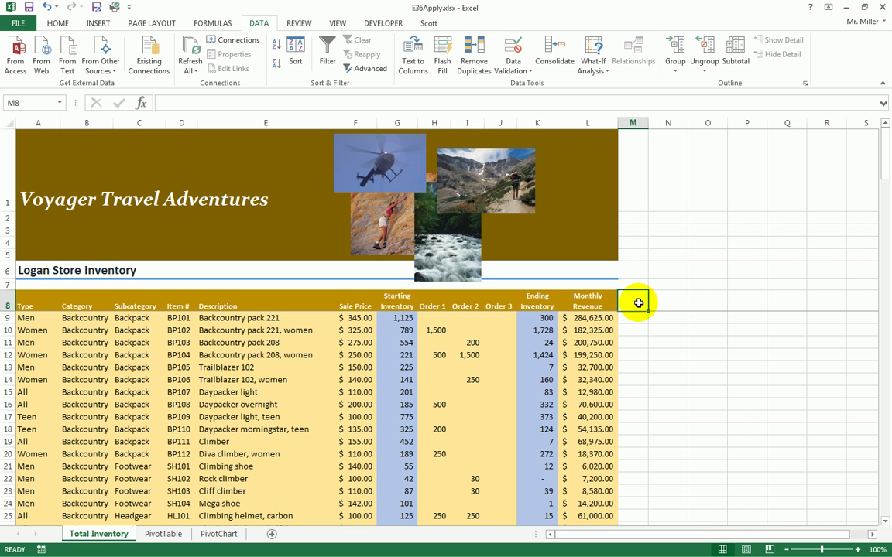
type("Order 4")
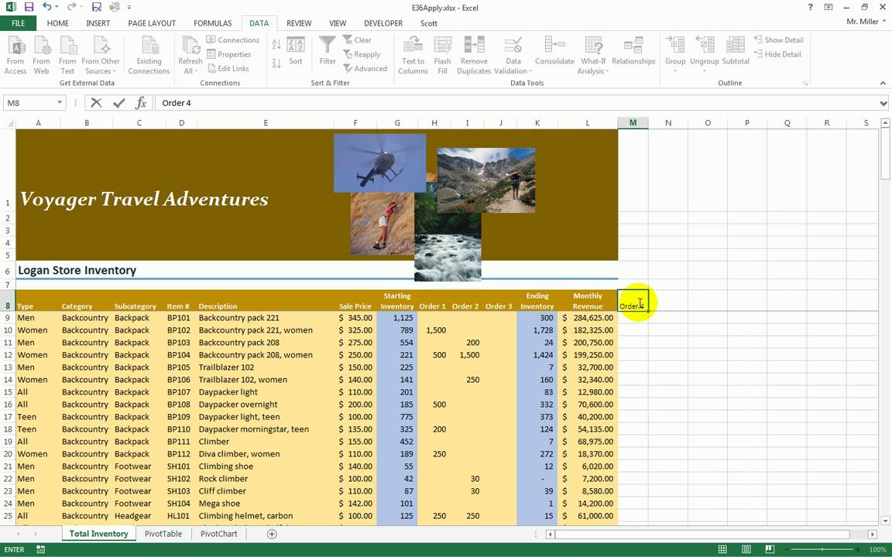
key("Return")
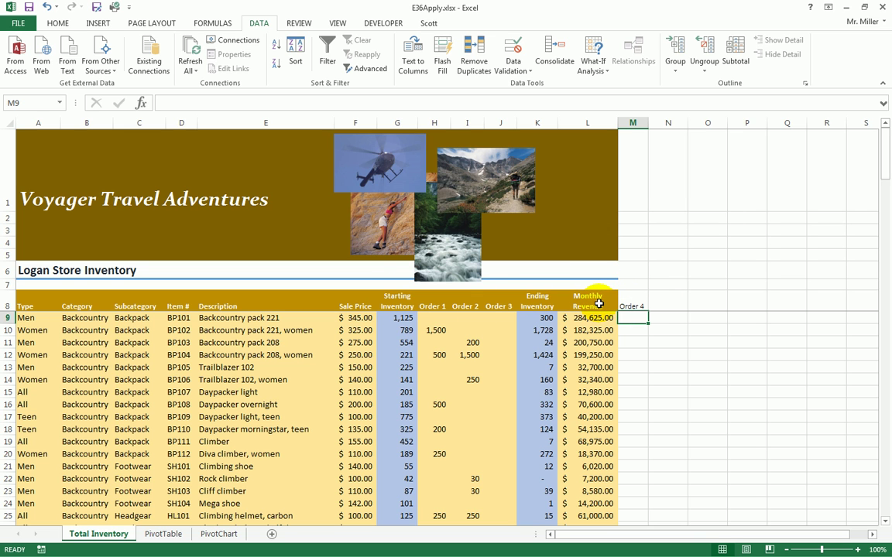
left_click(603, 304)
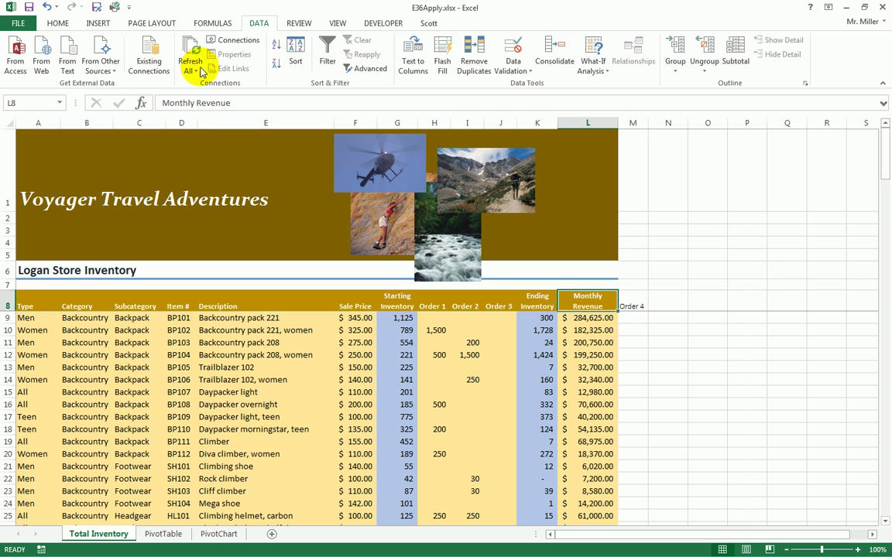
left_click(60, 23)
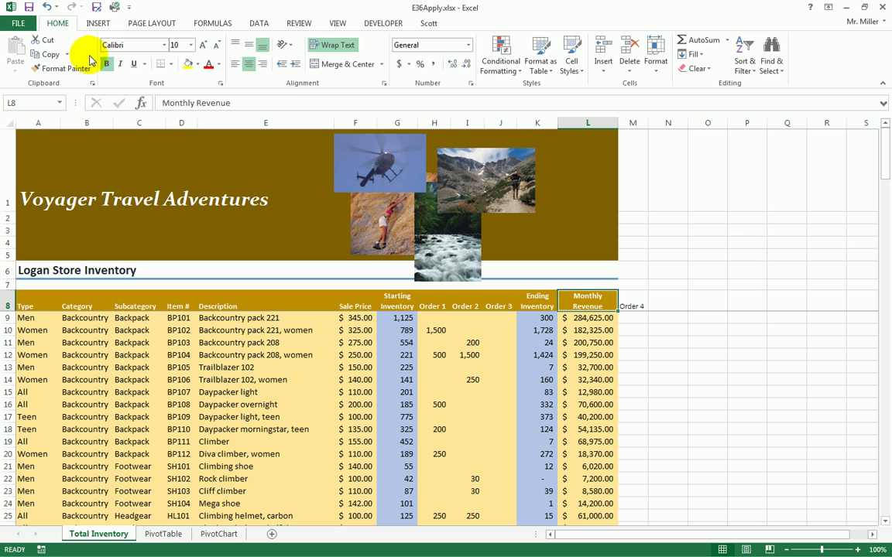
left_click(60, 69)
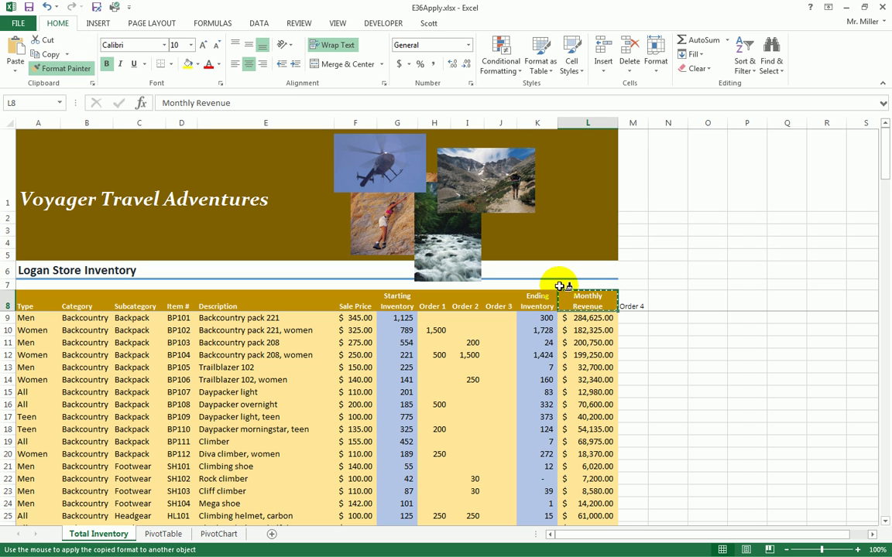
left_click(630, 303)
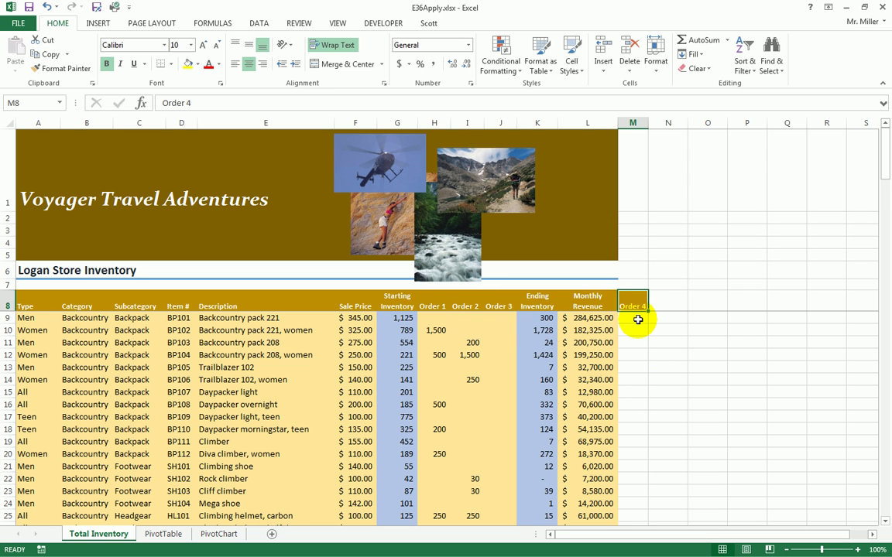
left_click(637, 320)
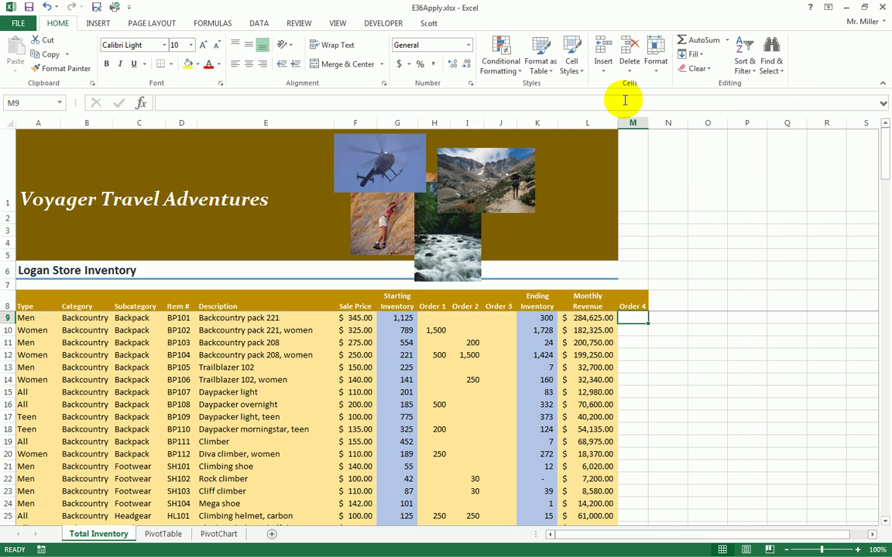
- Insert the IF function into M9 by searching for 'if' in Insert Function
left_click(728, 41)
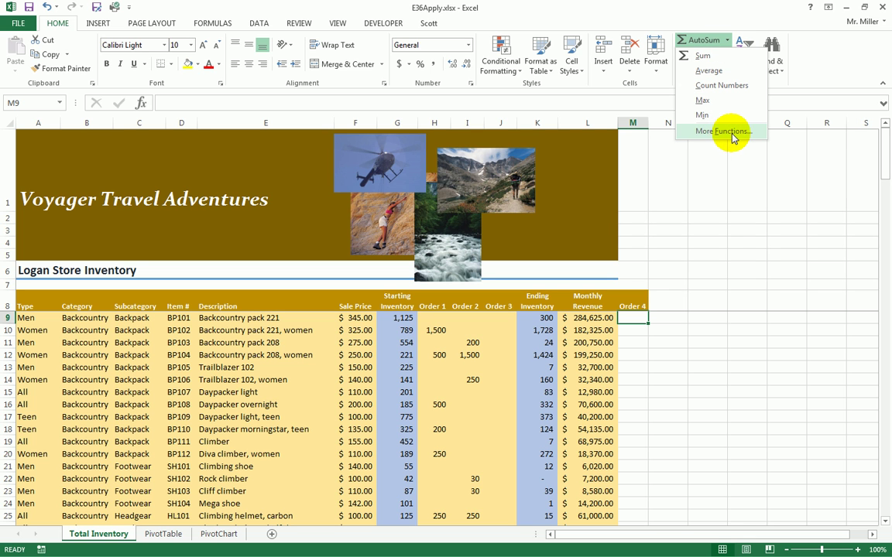
left_click(165, 102)
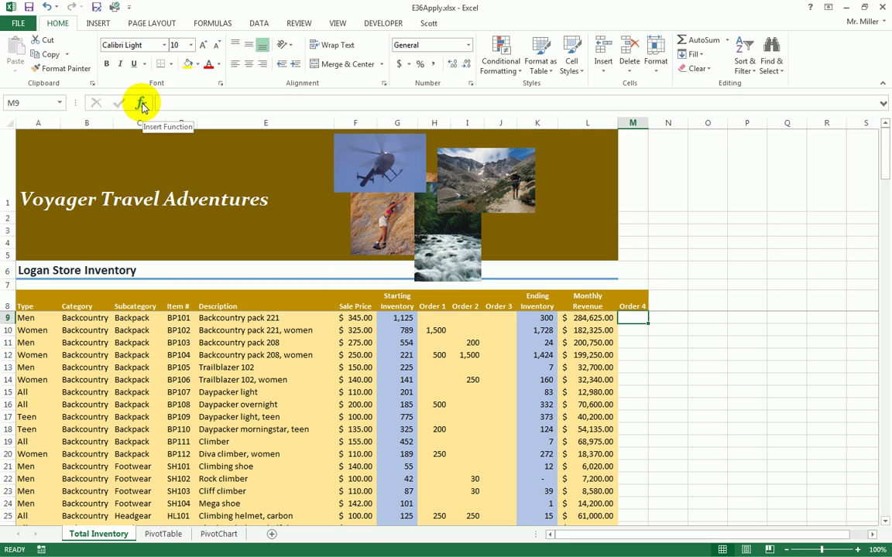
left_click(141, 103)
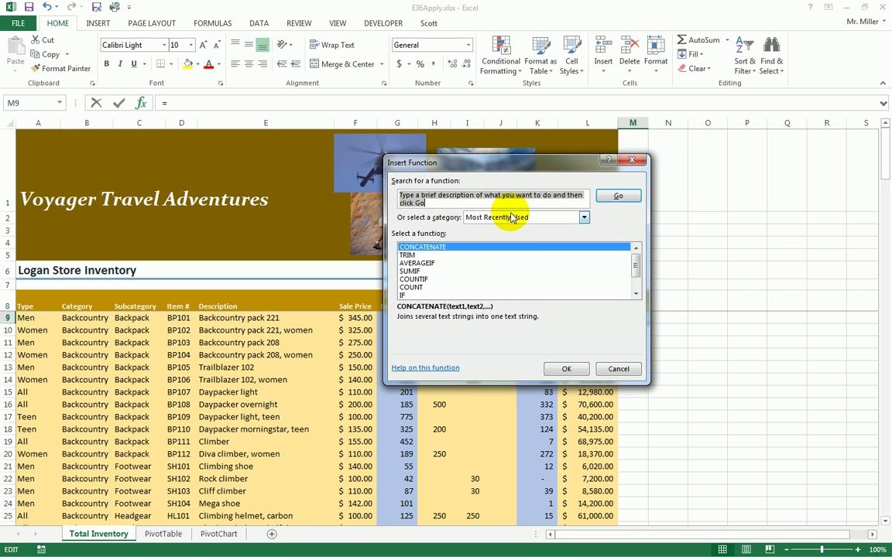
type("if")
left_click(611, 198)
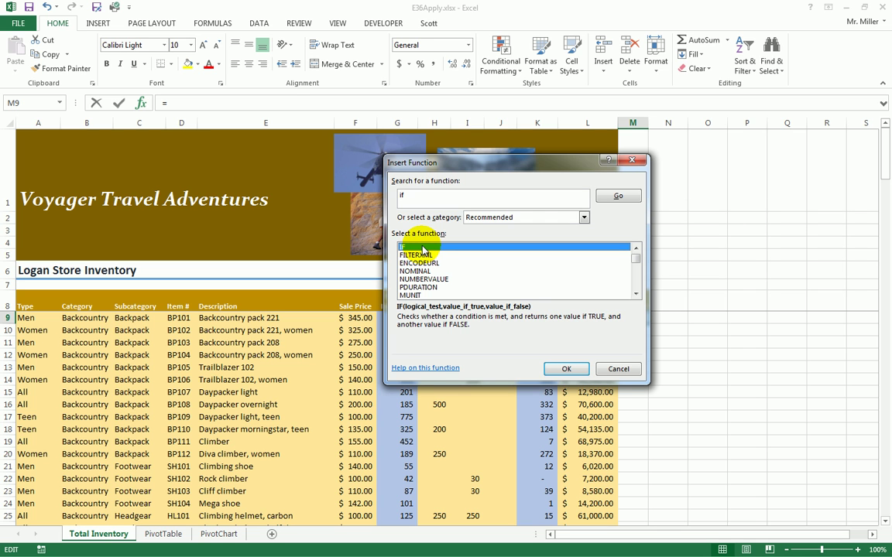
left_click(571, 368)
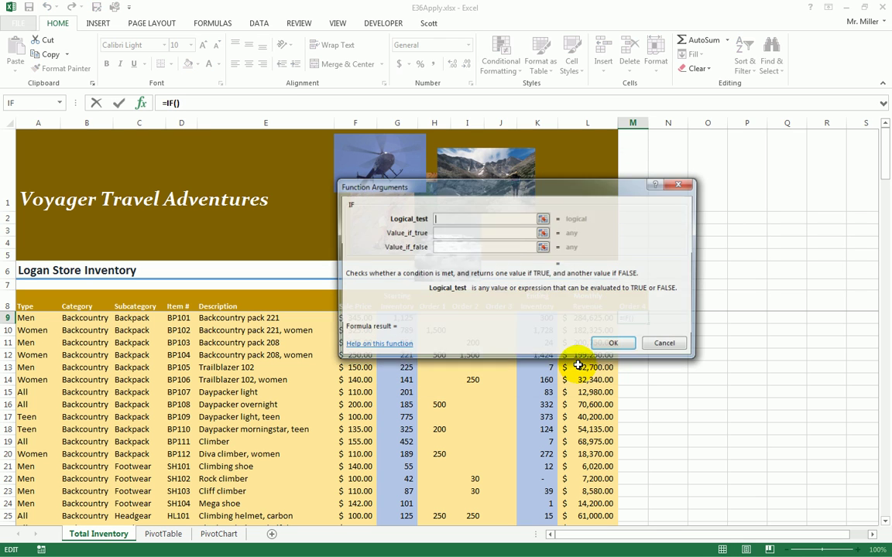
- Fill the IF arguments with K9<100, "Yes" and "No" to complete M9
left_click_drag(534, 194, 494, 339)
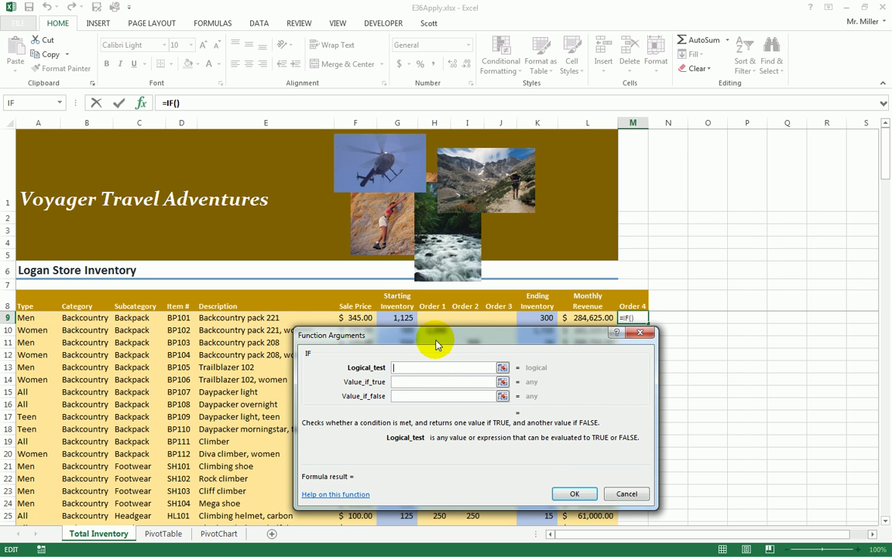
left_click(543, 319)
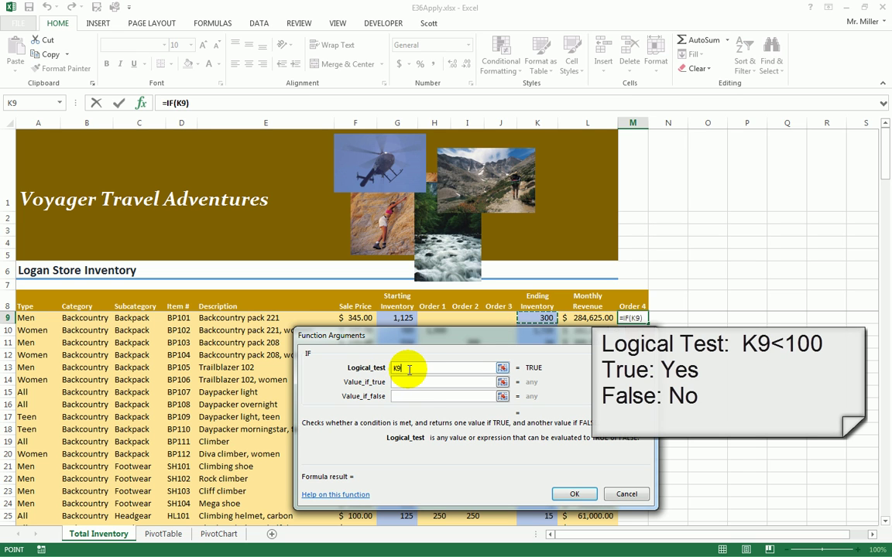
type("<")
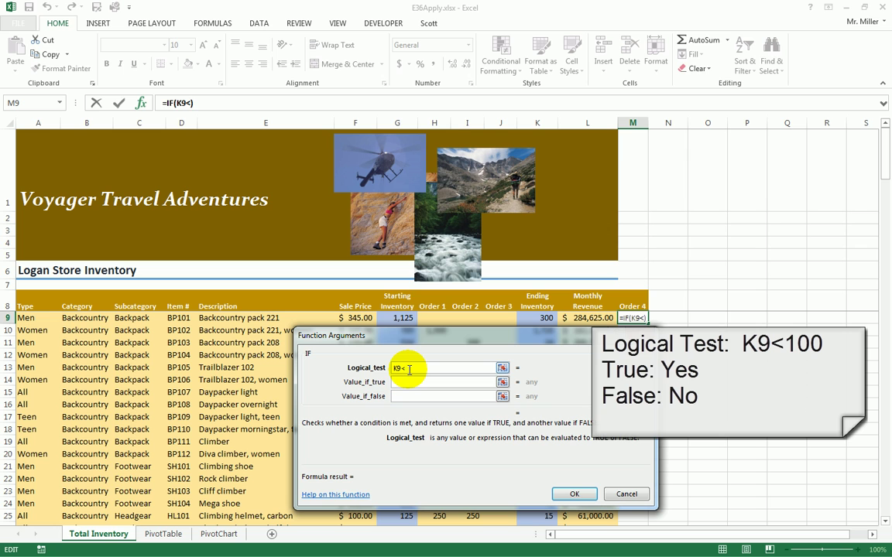
type("100")
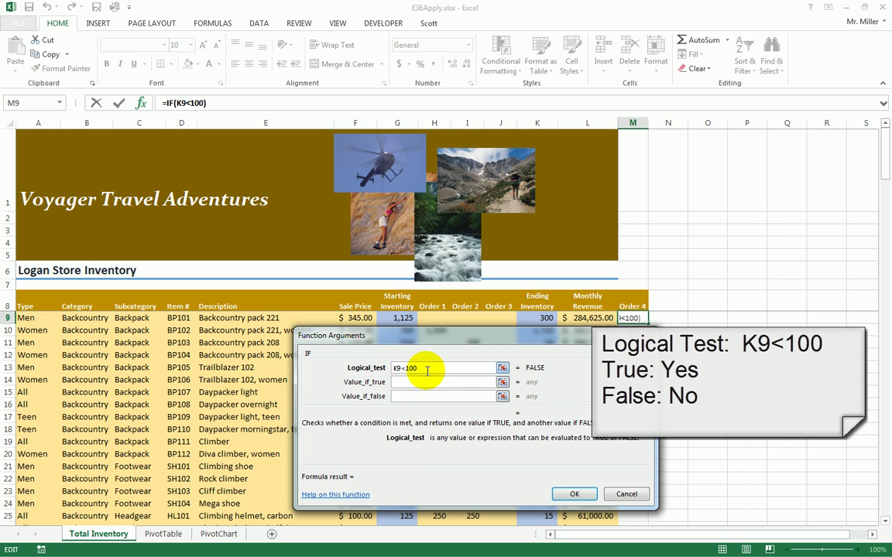
left_click(406, 382)
type("Yes")
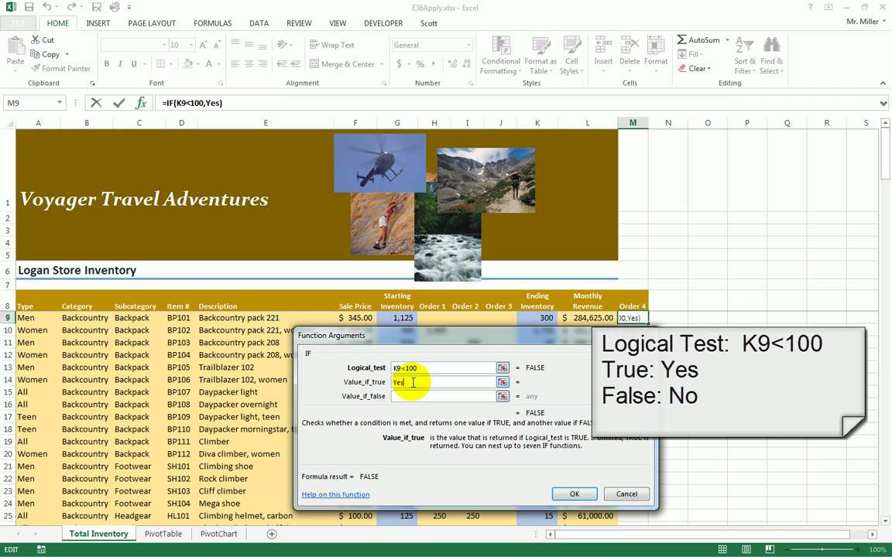
left_click(397, 397)
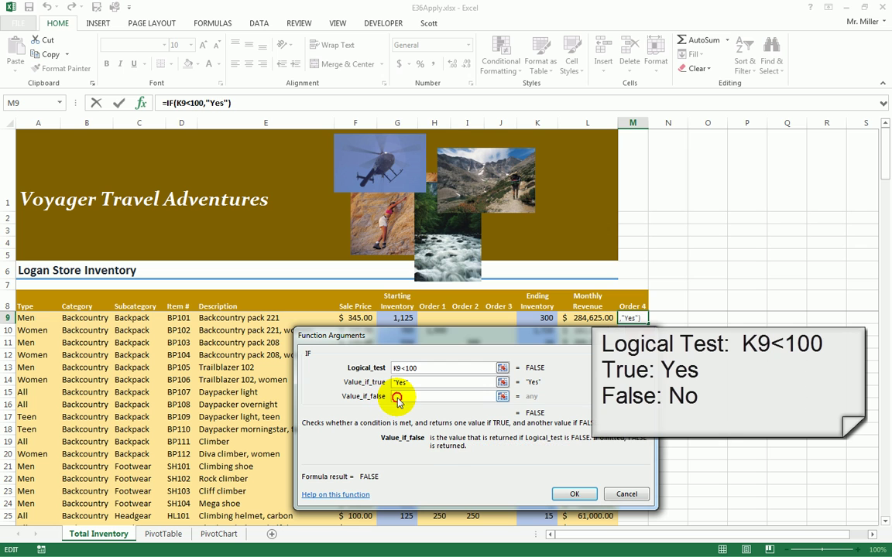
type("No\"")
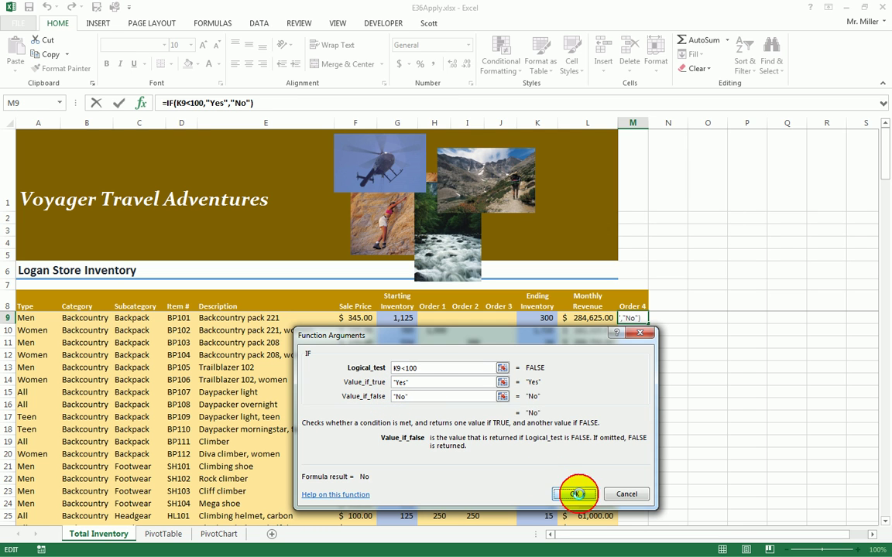
left_click(581, 496)
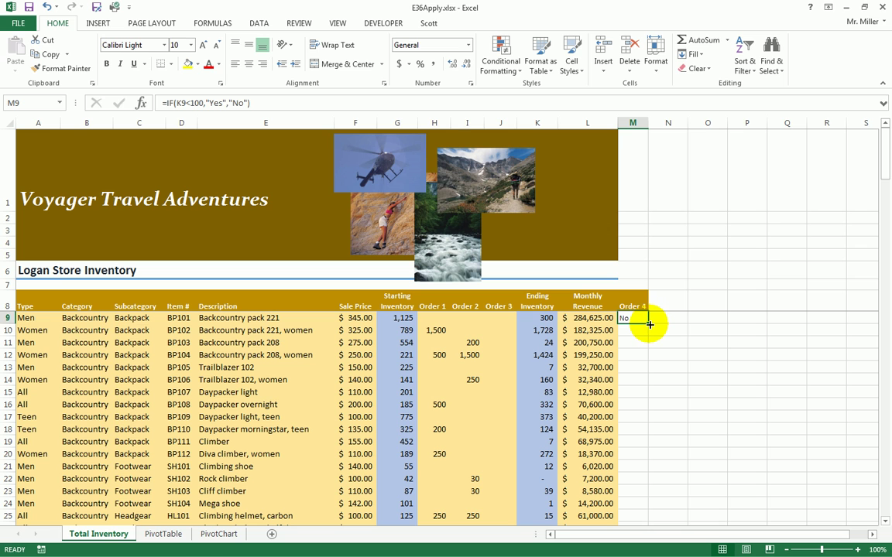
- Copy the M9 IF formula down to M11 and check it against K11
left_click_drag(649, 324, 648, 346)
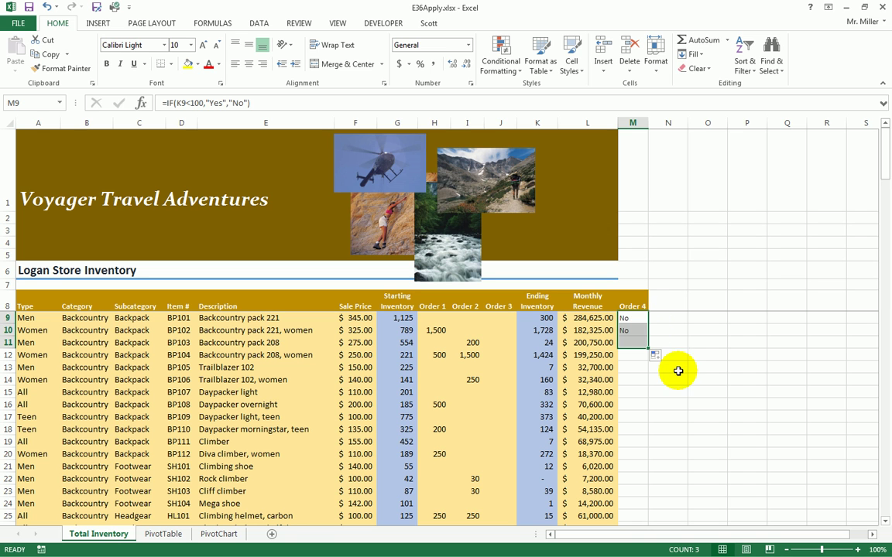
left_click(533, 343)
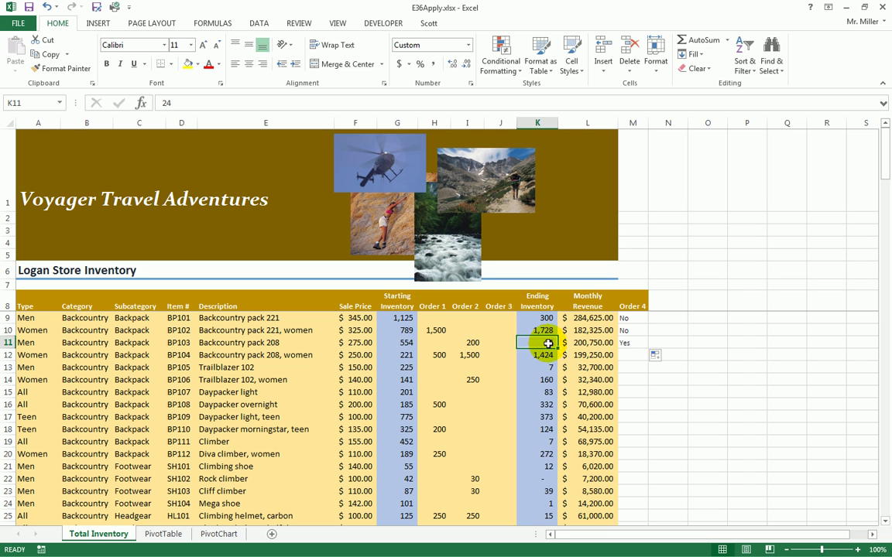
left_click(630, 342)
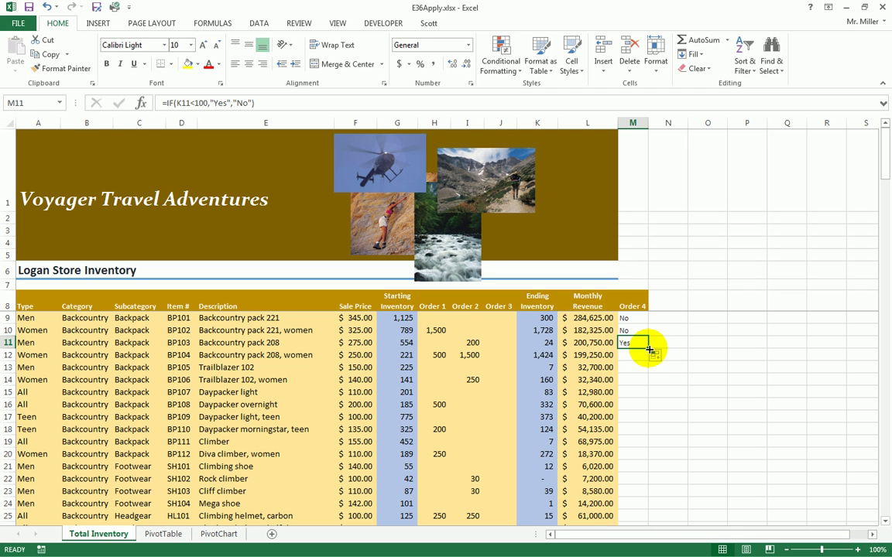
- Fill the Order 4 formula down the entire inventory list
double_click(648, 350)
scroll(628, 378, "down", 7)
scroll(636, 390, "down", 20)
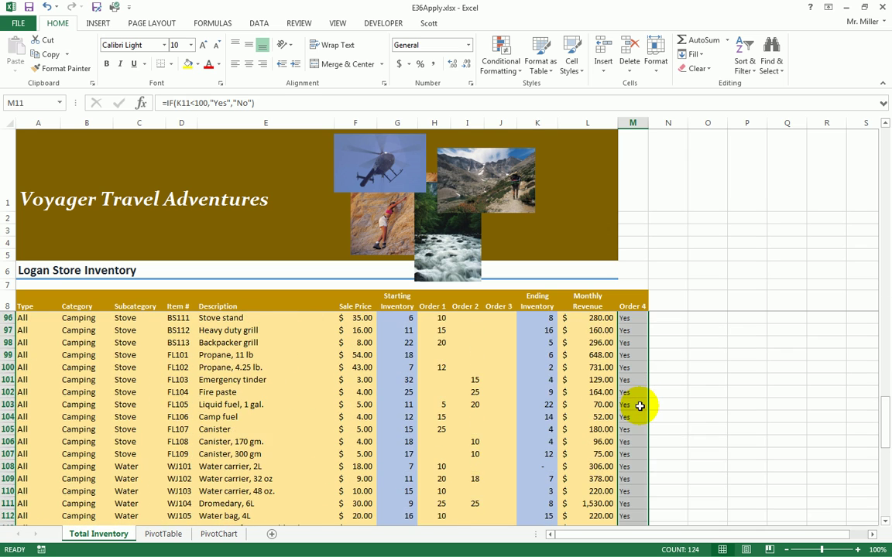
scroll(639, 406, "down", 7)
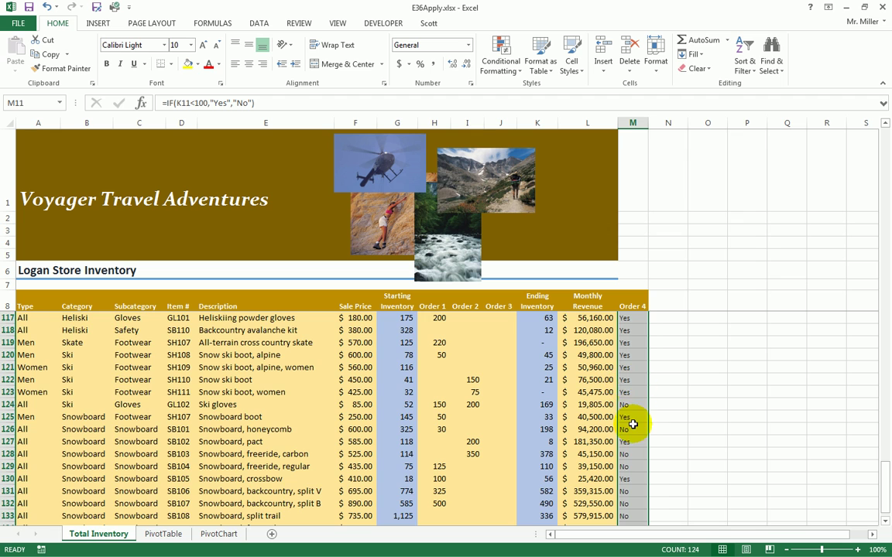
scroll(636, 402, "down", 5)
scroll(633, 422, "up", 4)
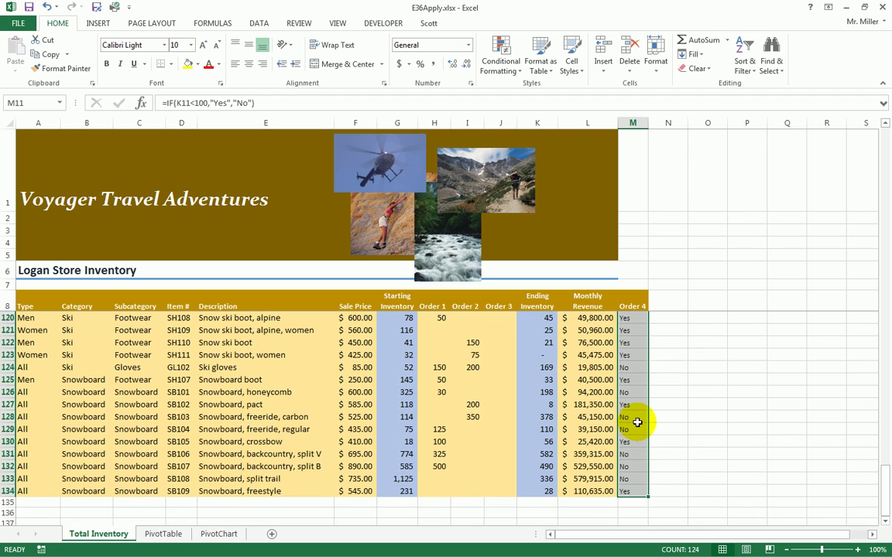
scroll(637, 421, "up", 16)
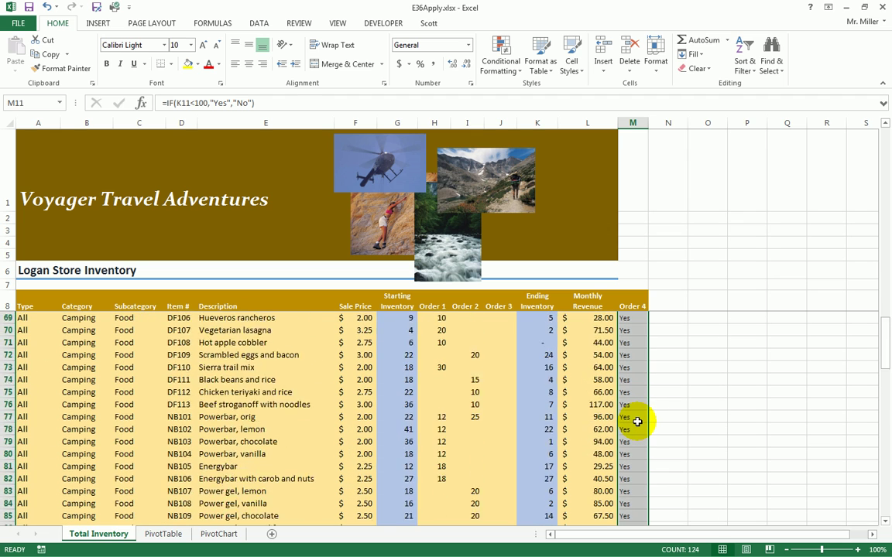
scroll(637, 422, "up", 15)
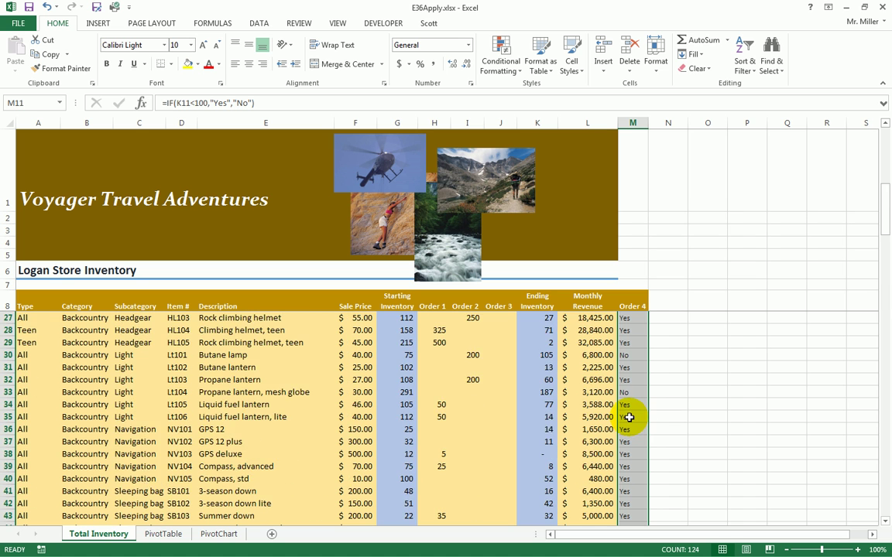
scroll(629, 417, "up", 6)
- Review M10, the sale price in F10, and the Monthly Revenue formula in L9
left_click(634, 328)
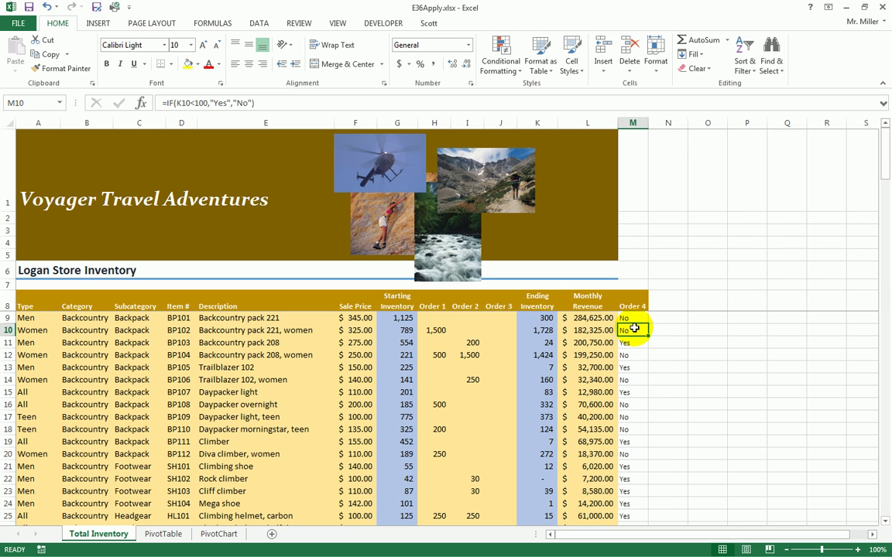
left_click(364, 330)
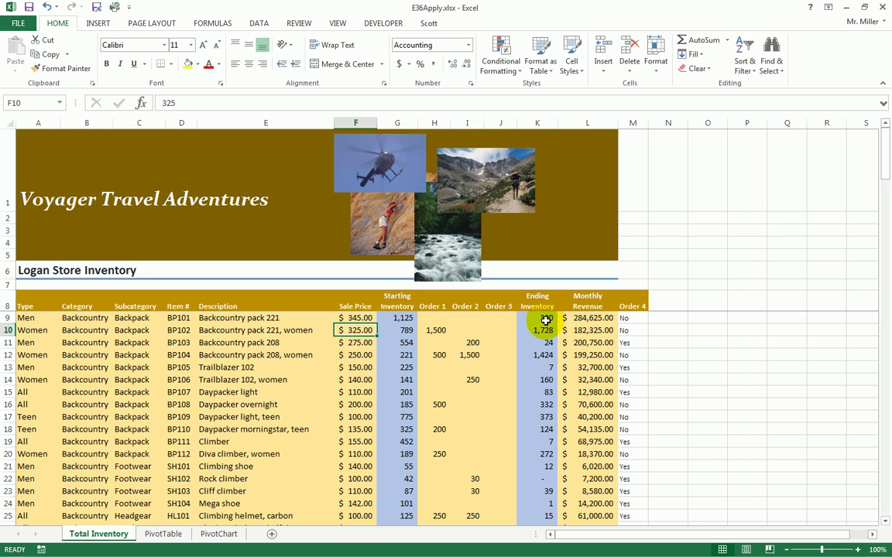
left_click(589, 318)
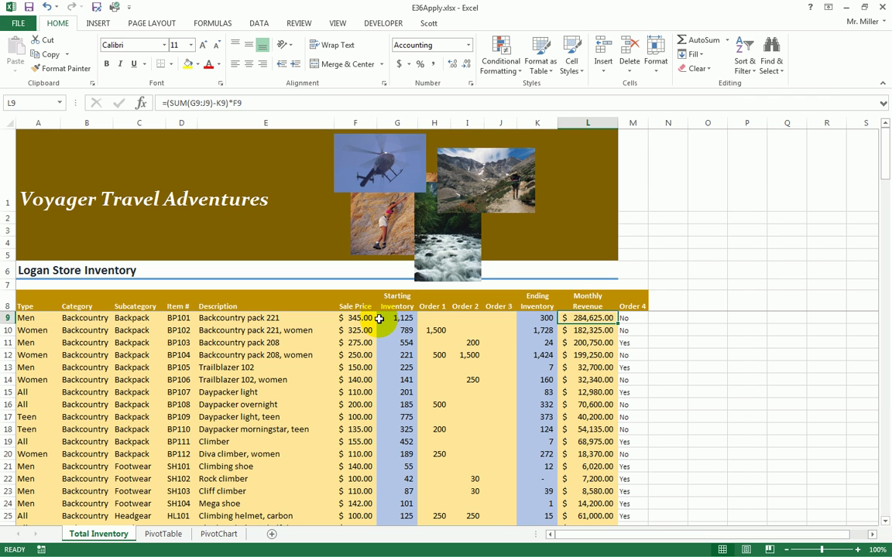
left_click(668, 306)
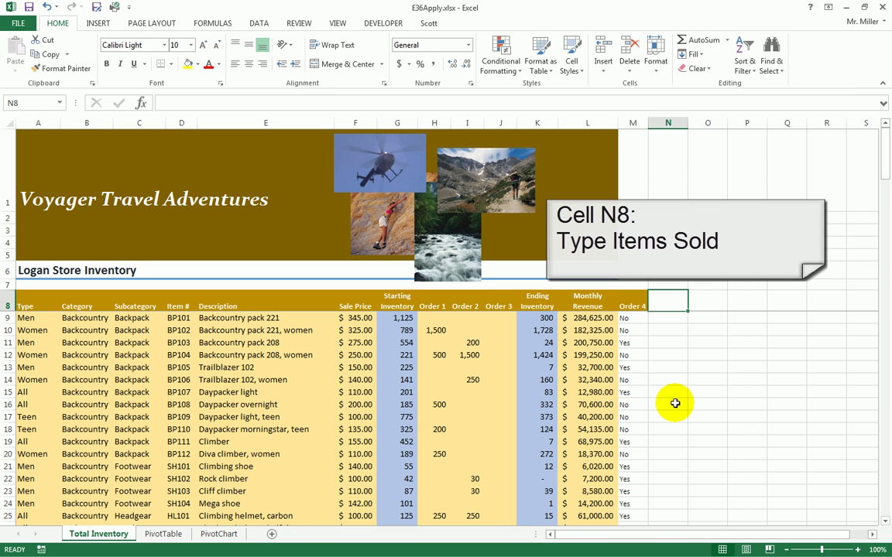
- Enter 'Items Sold' in N8 and format-paint it from the Order 4 header in M8
type("Items Sold")
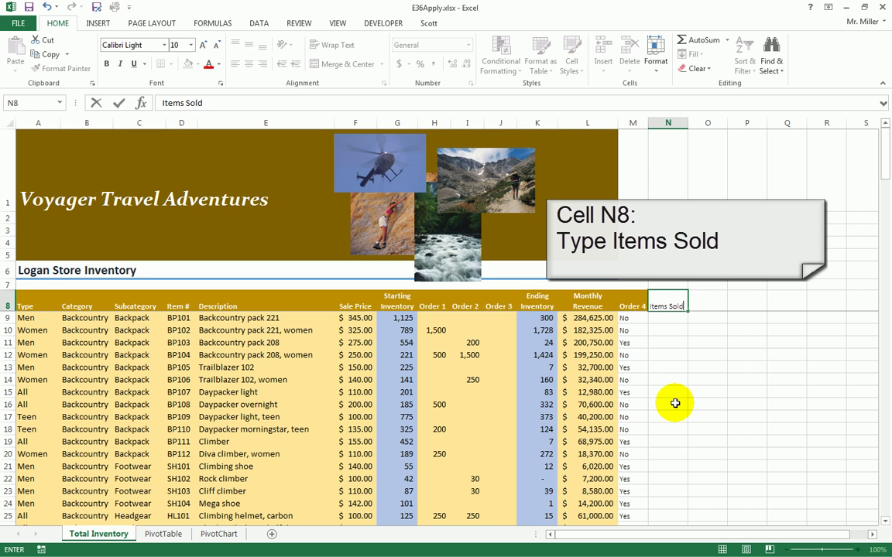
key("Return")
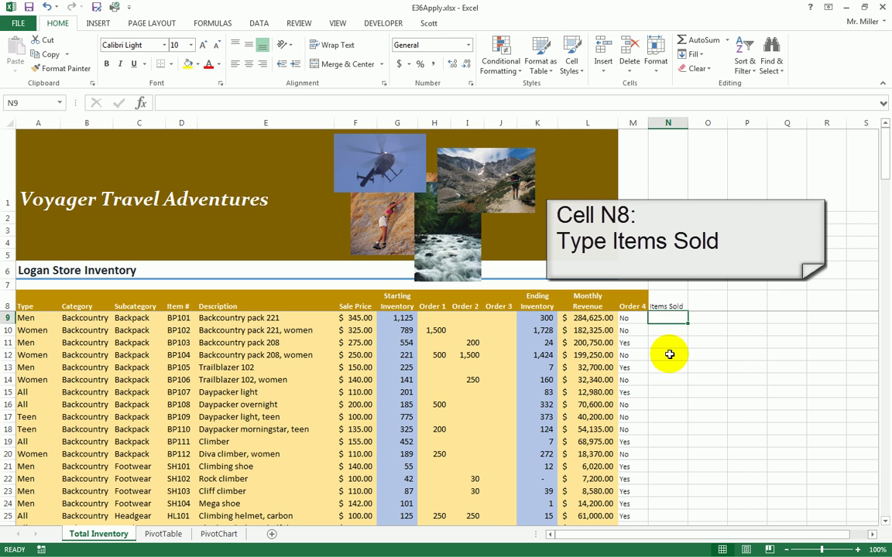
left_click(636, 303)
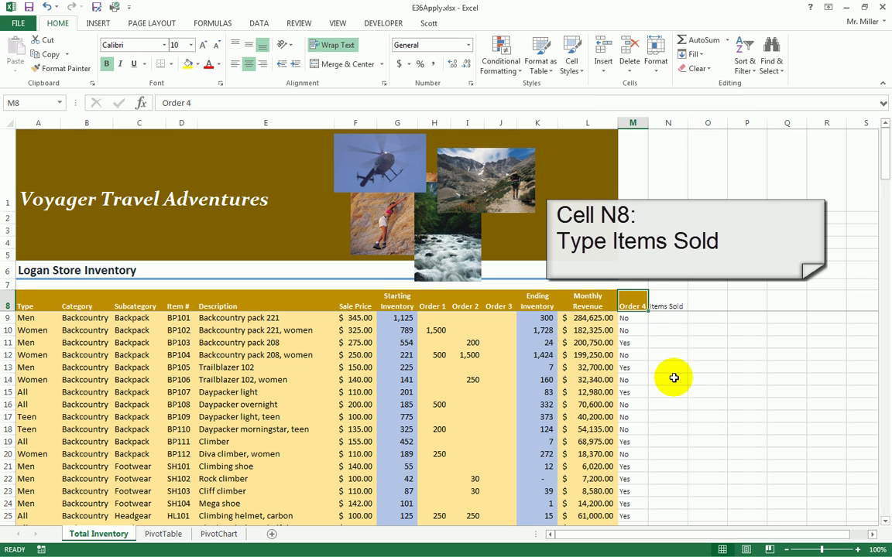
left_click(61, 68)
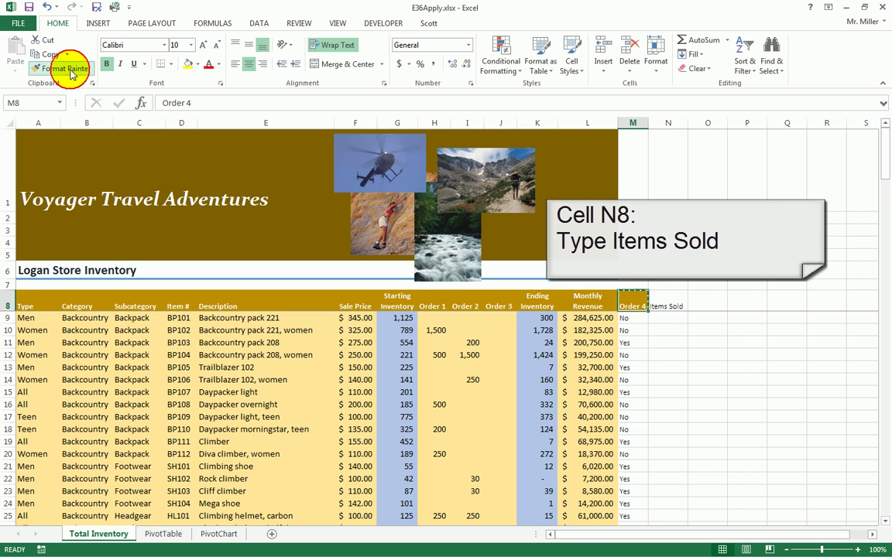
left_click(670, 301)
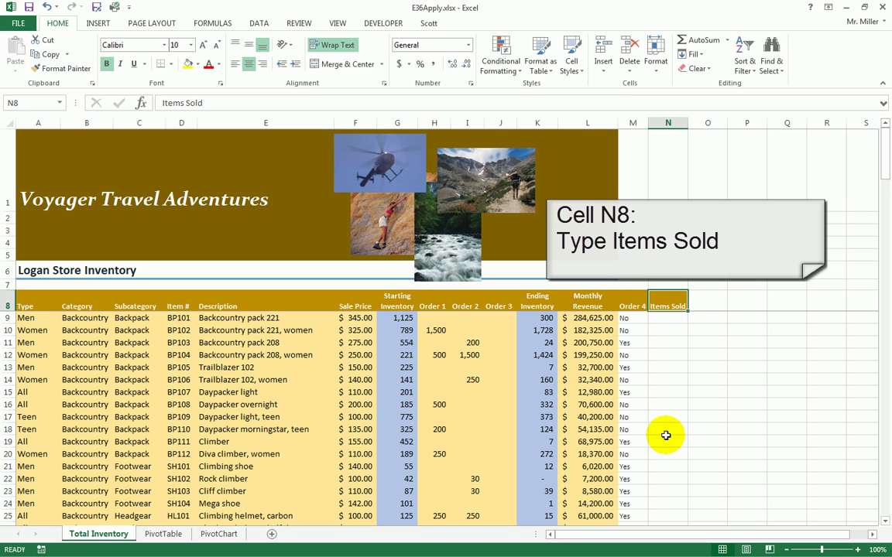
left_click(671, 318)
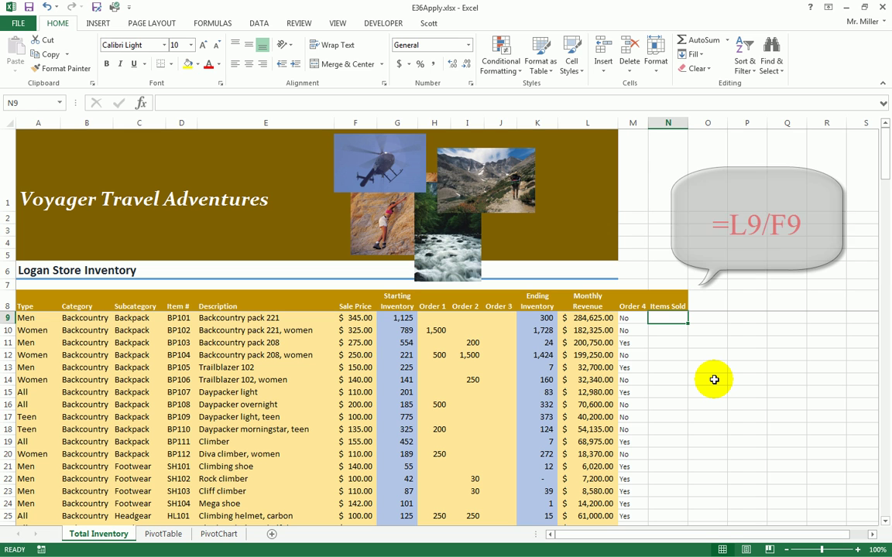
- Enter =L9/F9 in N9 so it shows 825 items sold
type("=")
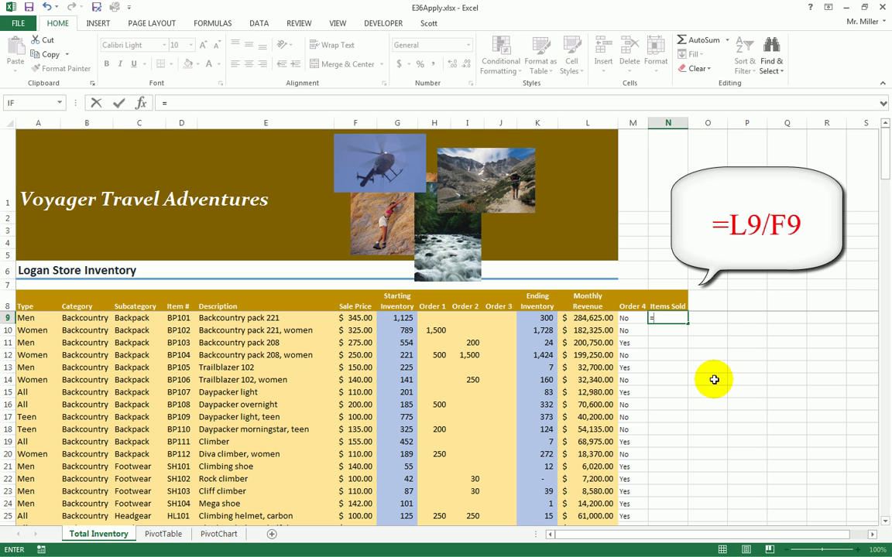
left_click(590, 318)
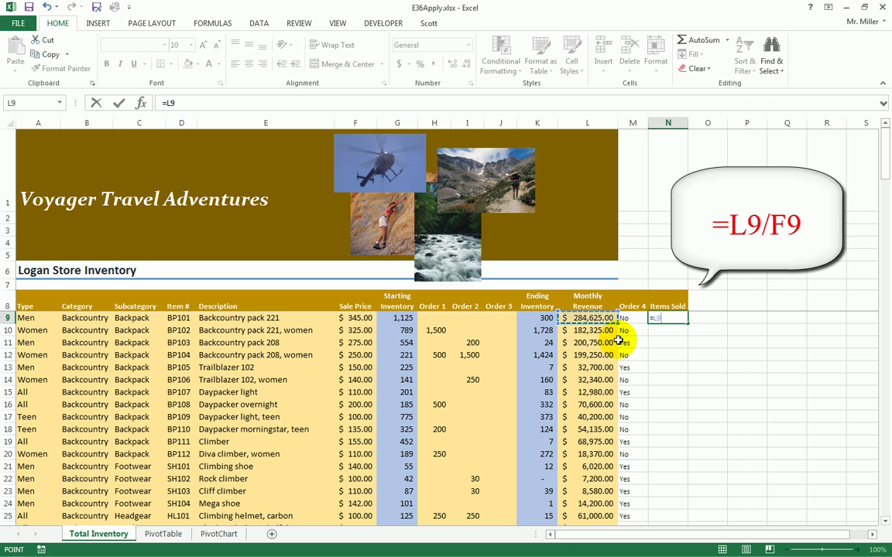
type("/")
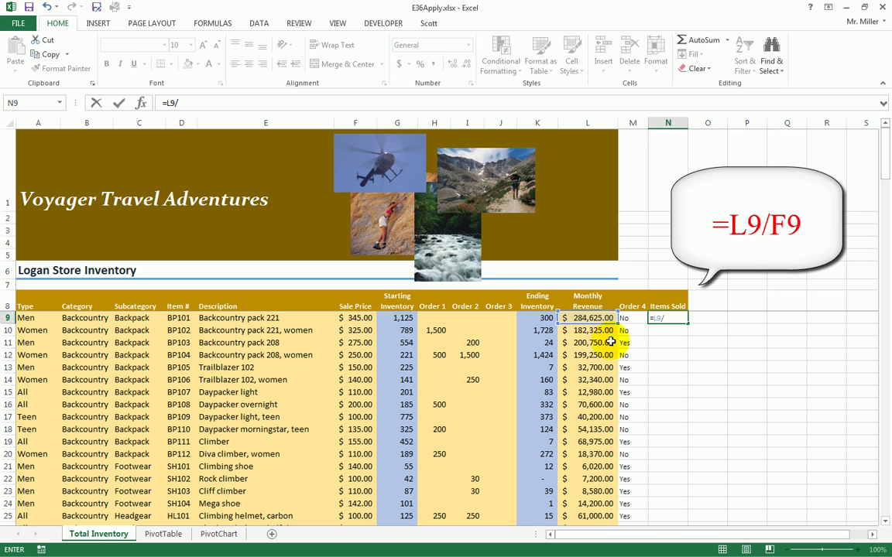
left_click(352, 317)
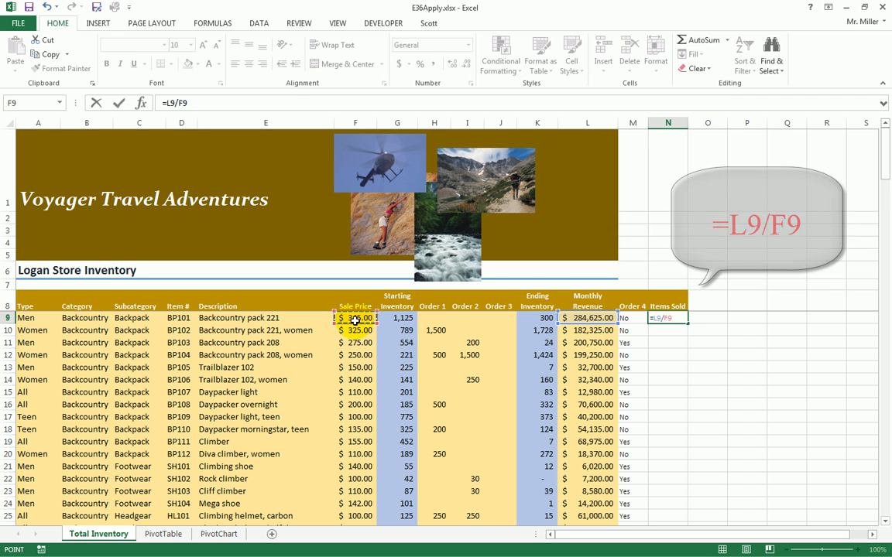
key("Return")
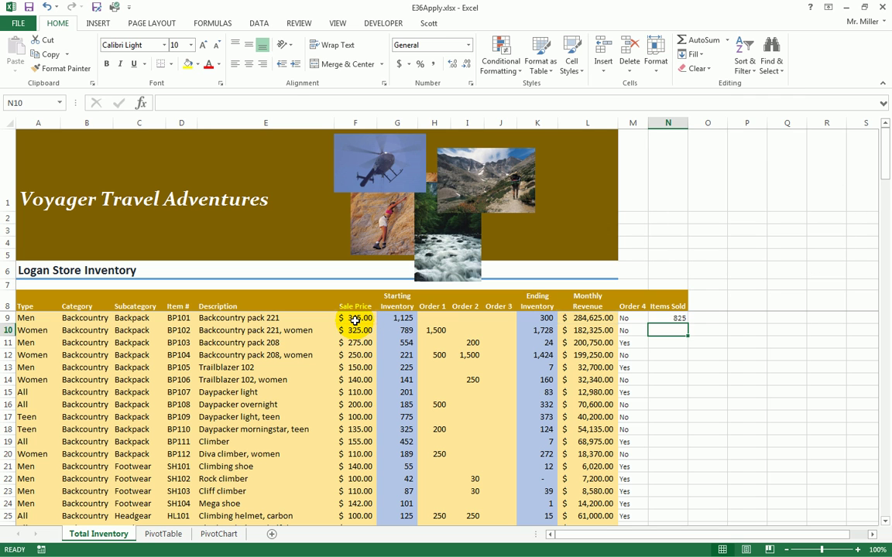
left_click(673, 319)
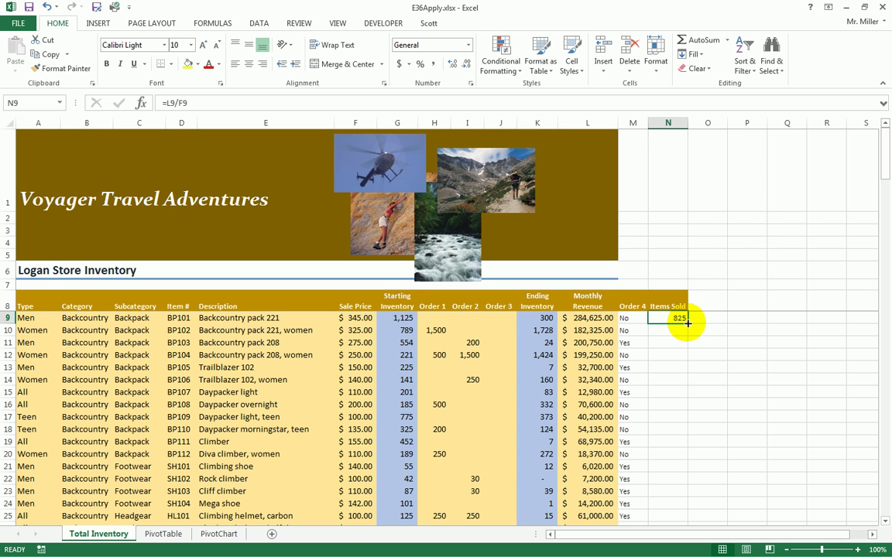
- Copy the N9 Items Sold formula down through row 134 and check the results
double_click(687, 324)
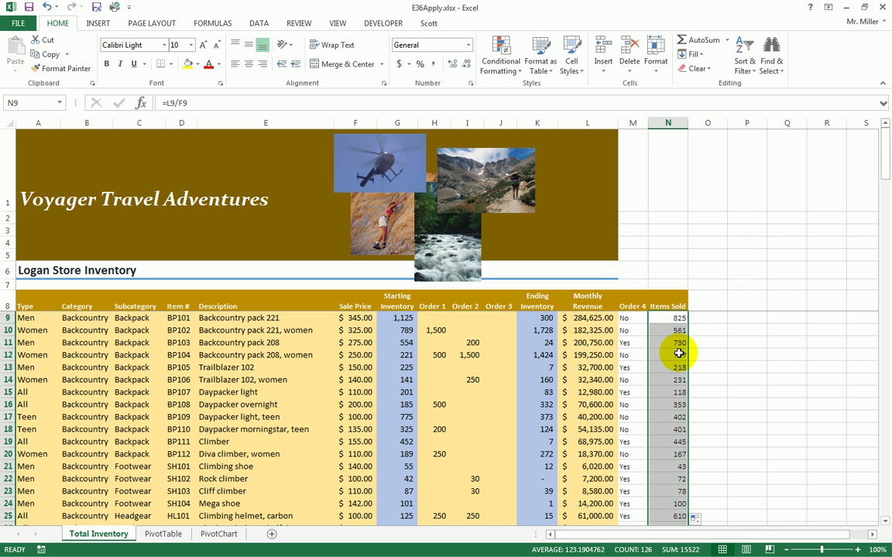
scroll(675, 363, "down", 11)
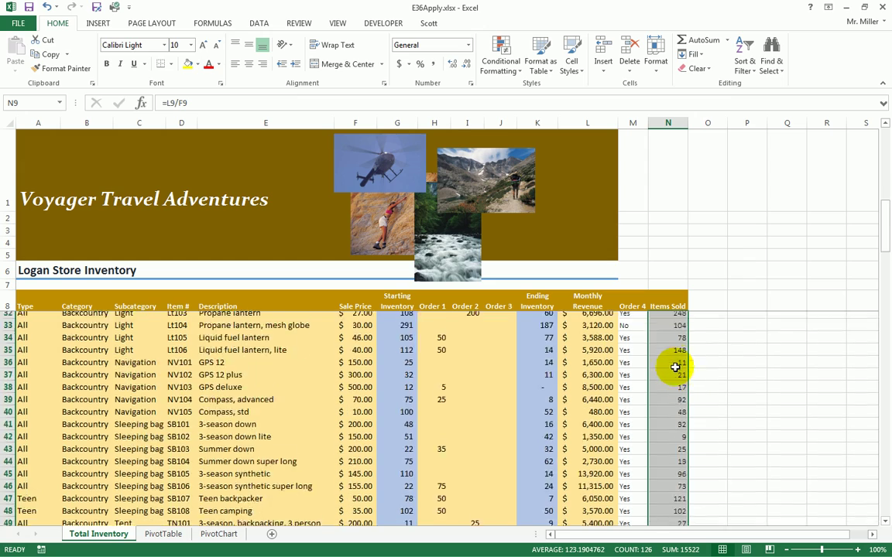
scroll(675, 368, "down", 12)
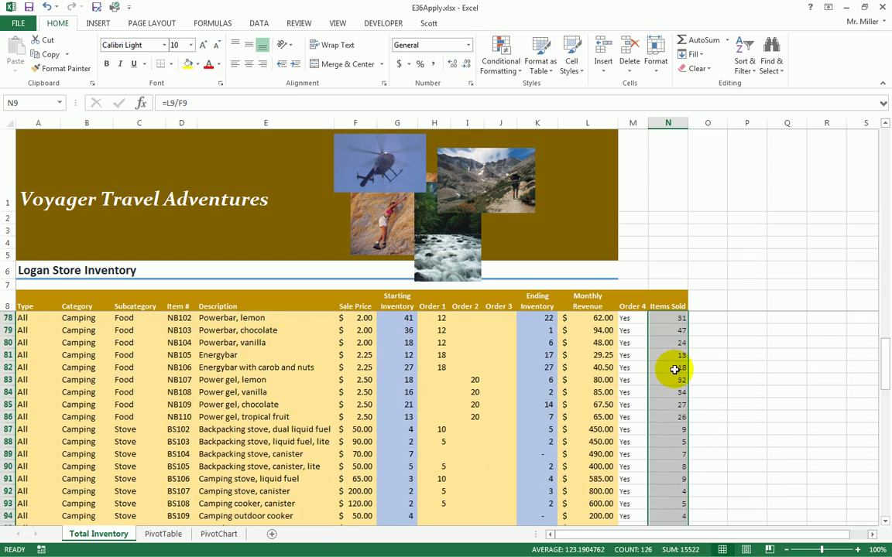
scroll(675, 368, "down", 16)
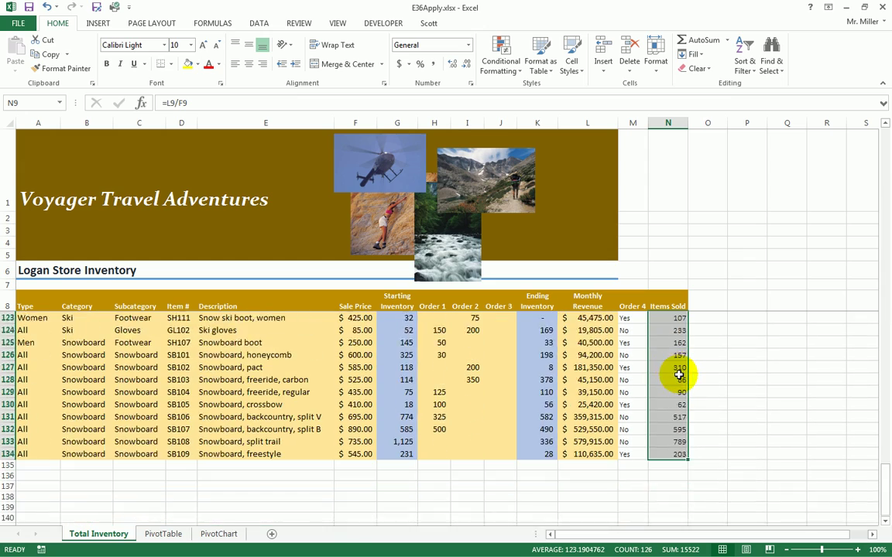
scroll(679, 374, "up", 20)
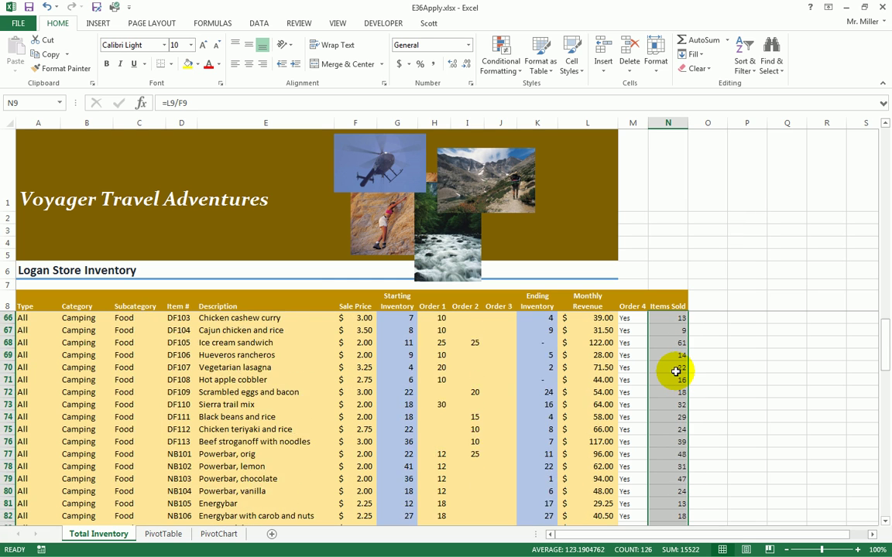
scroll(675, 371, "up", 14)
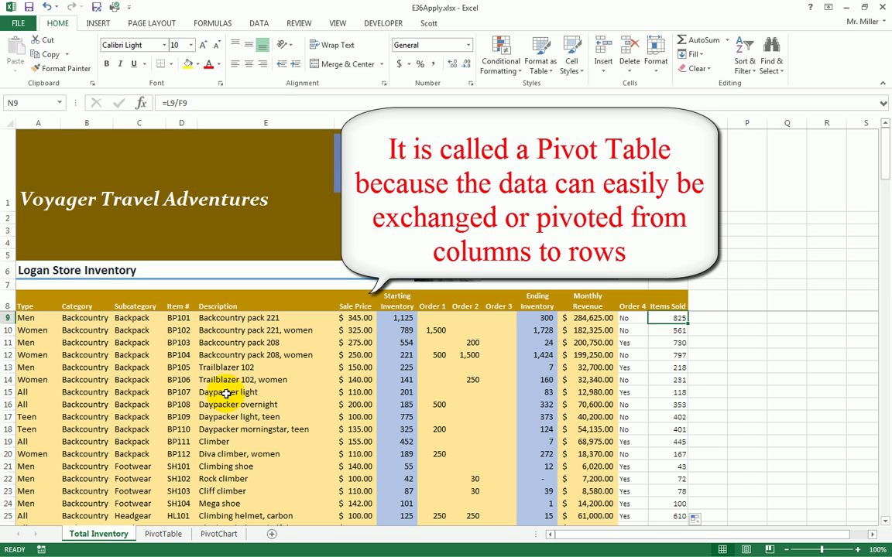
- Insert a PivotTable from the inventory data at PivotTable!$A$8 on the existing worksheet
left_click(246, 367)
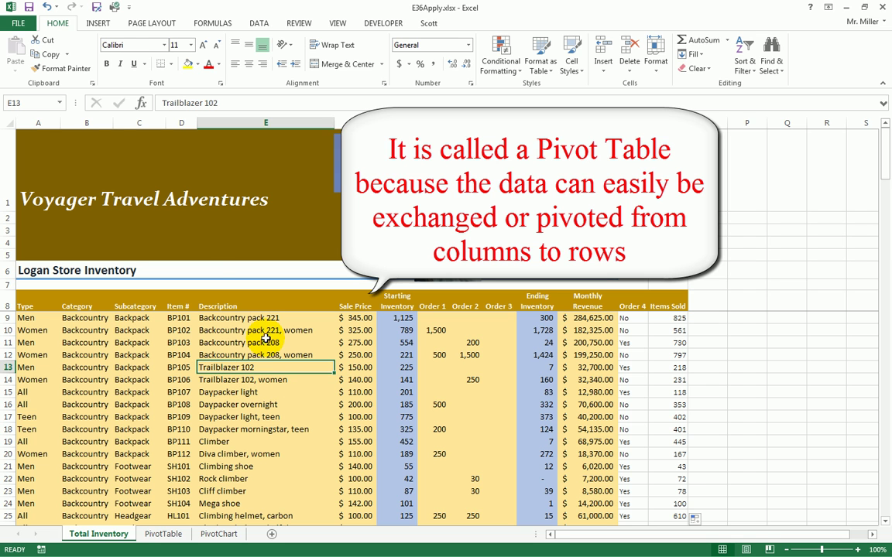
left_click(98, 23)
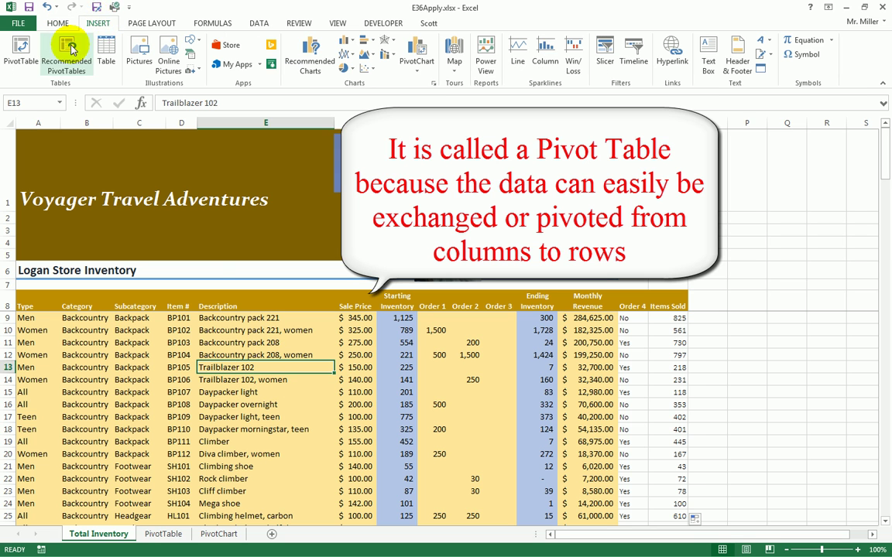
left_click(21, 50)
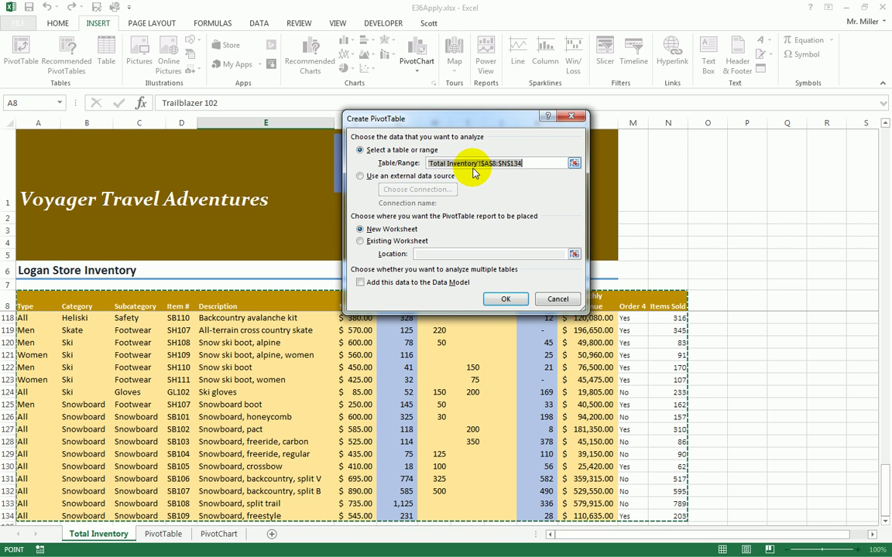
left_click(367, 241)
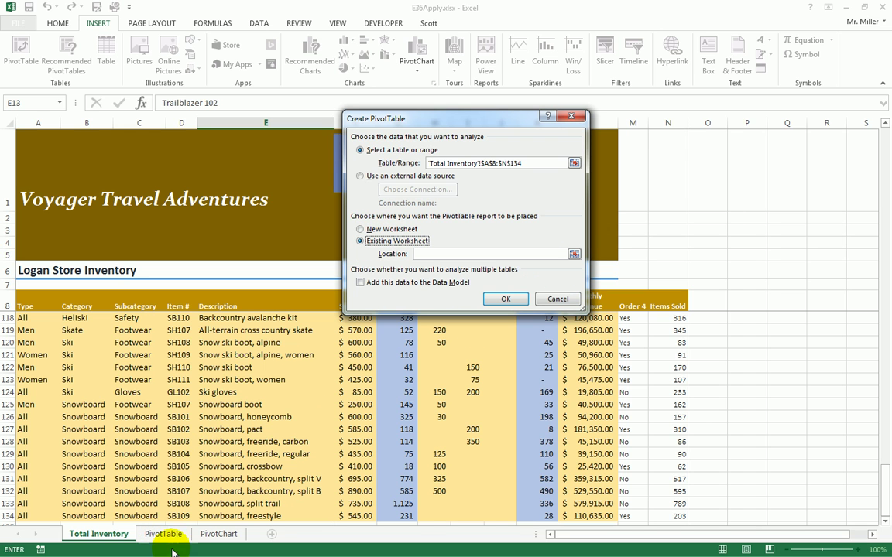
left_click(574, 257)
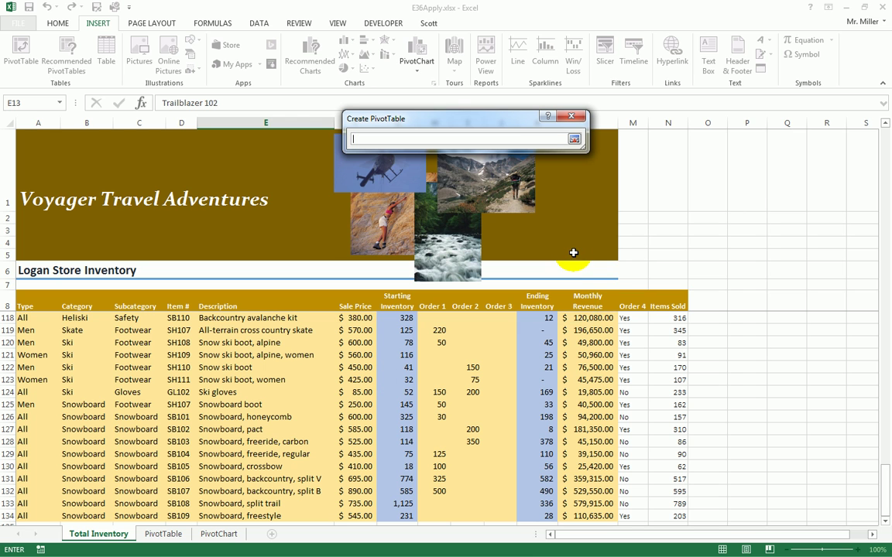
left_click(164, 536)
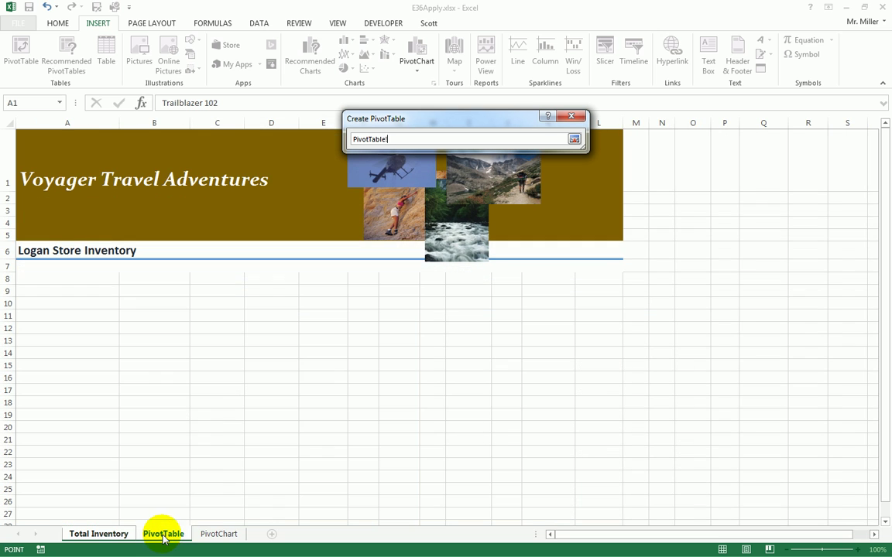
left_click(47, 279)
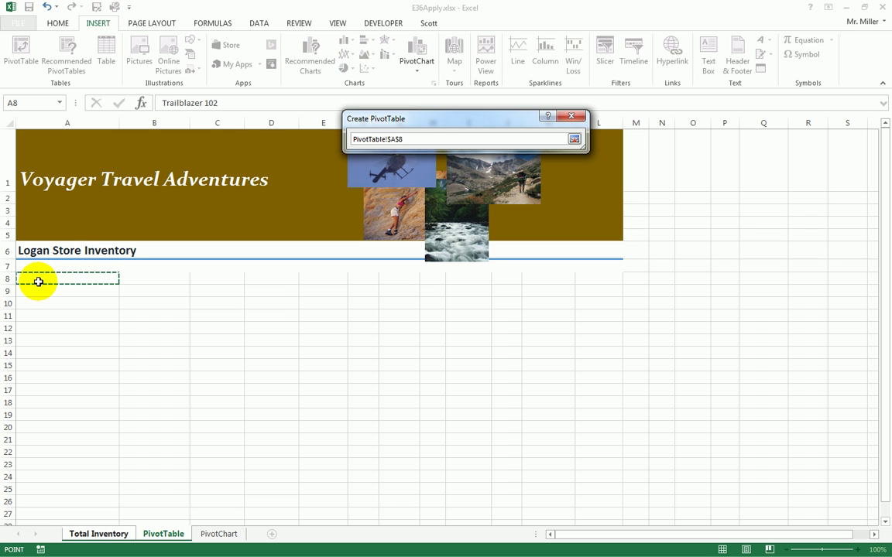
left_click(575, 139)
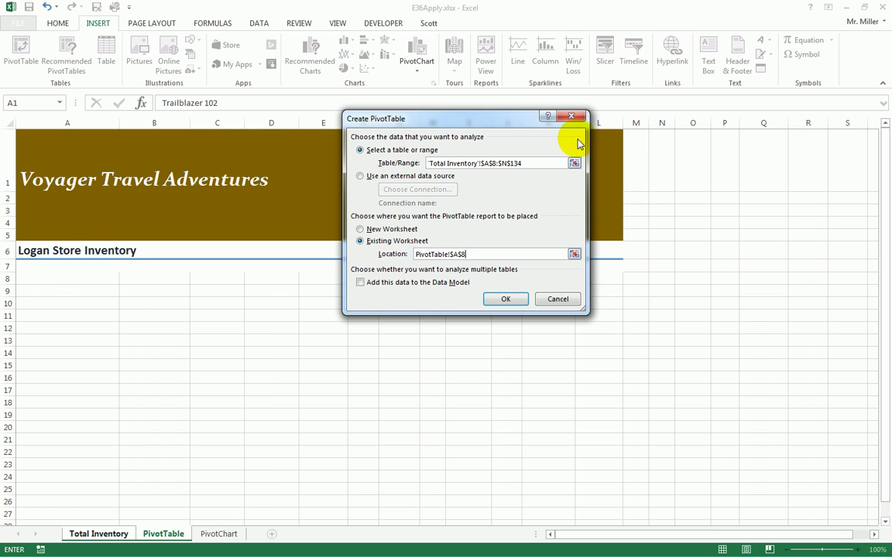
left_click(502, 300)
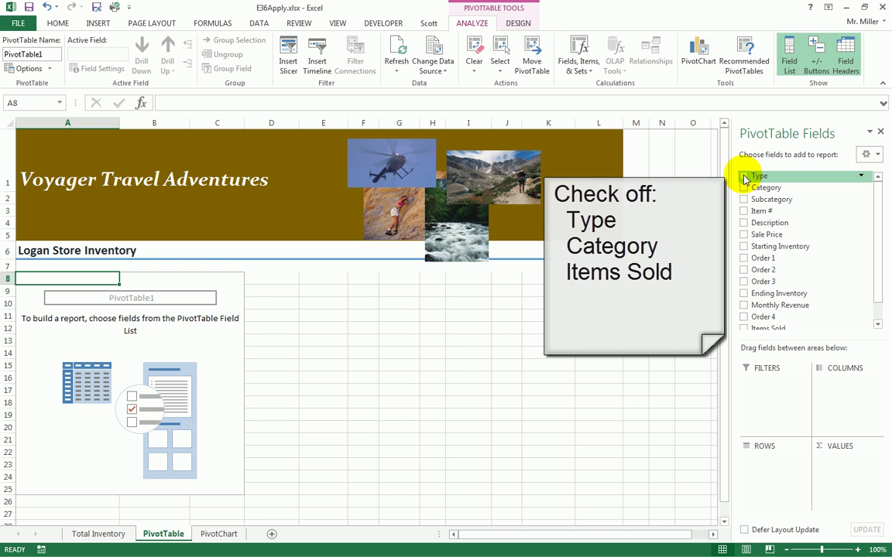
- Add Type and Category as rows and Sum of Items Sold as the values
left_click(743, 176)
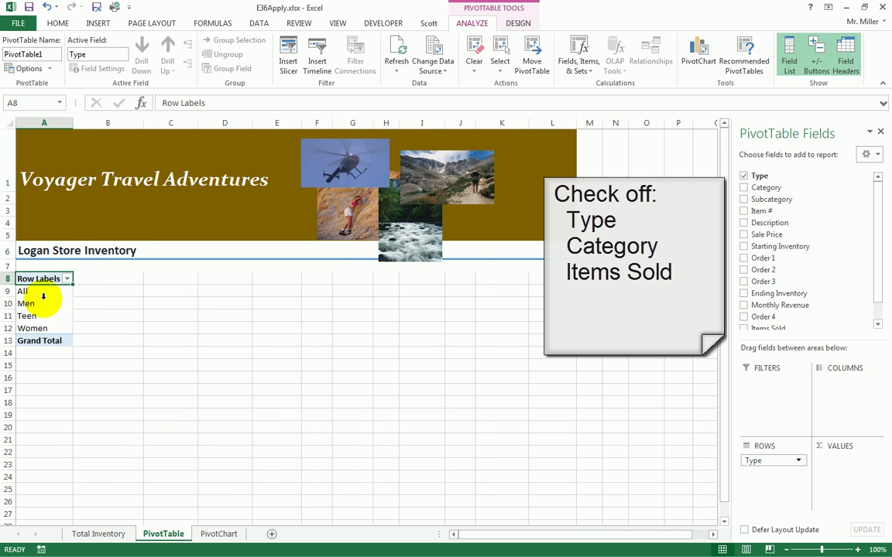
left_click(744, 188)
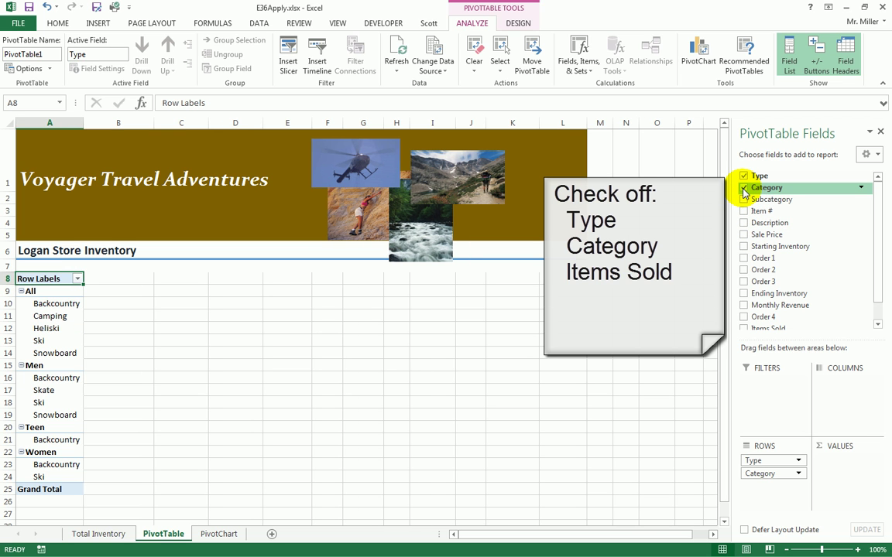
left_click_drag(878, 239, 874, 288)
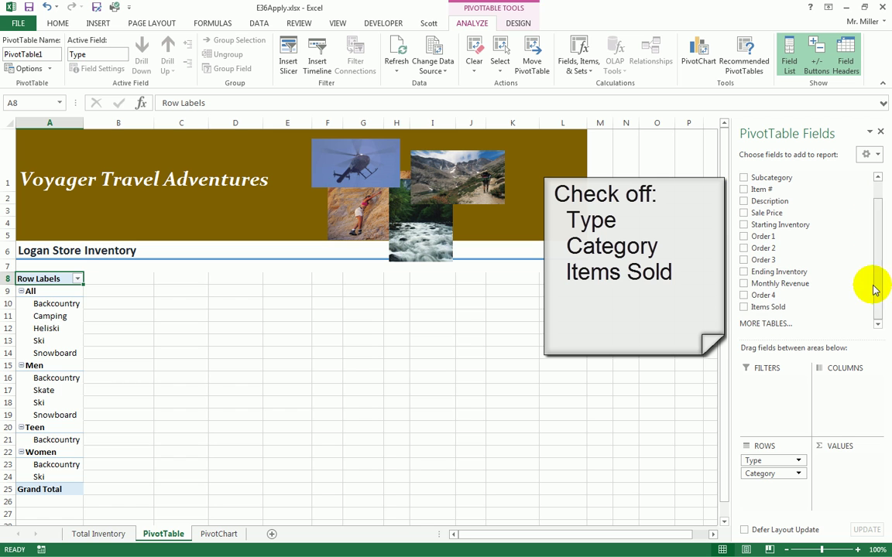
left_click(743, 308)
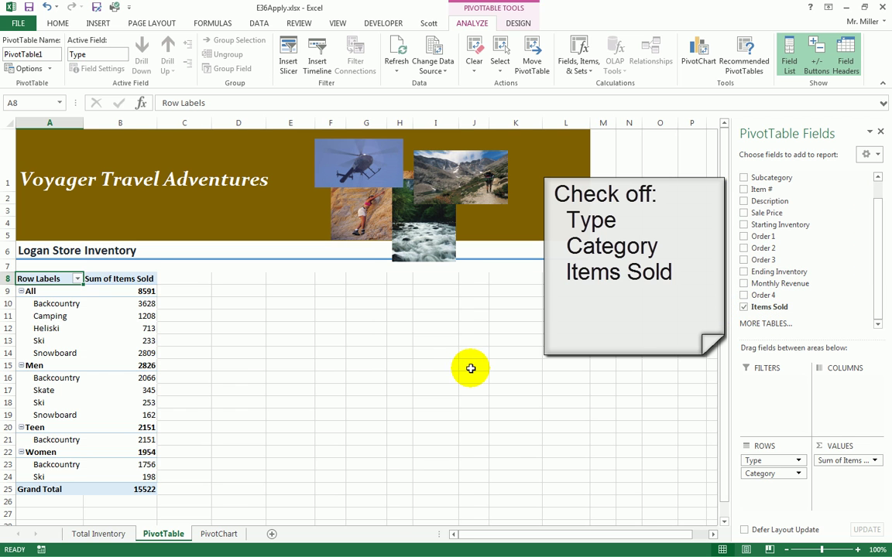
left_click_drag(872, 303, 875, 250)
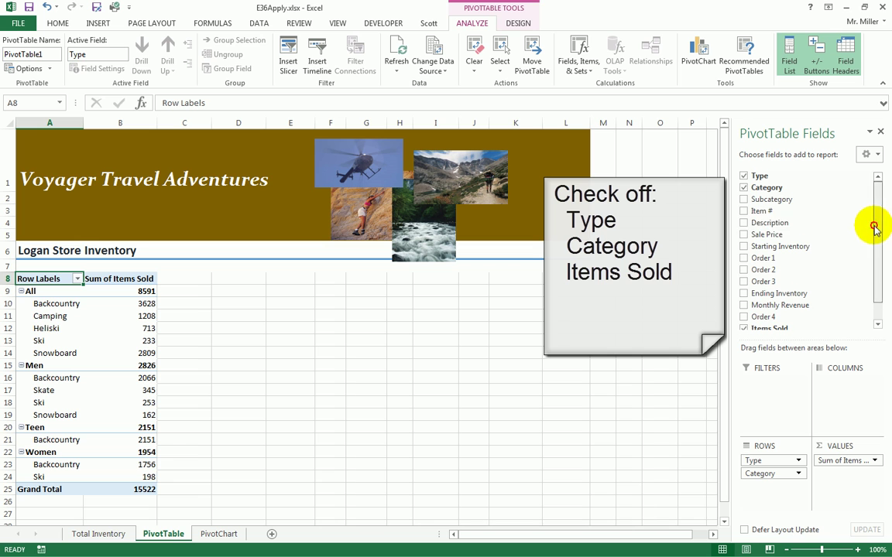
left_click_drag(875, 229, 871, 272)
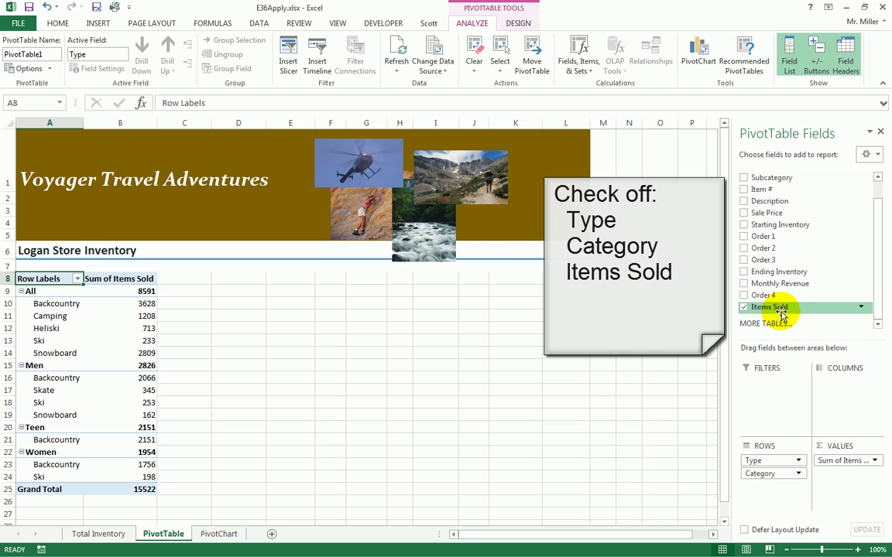
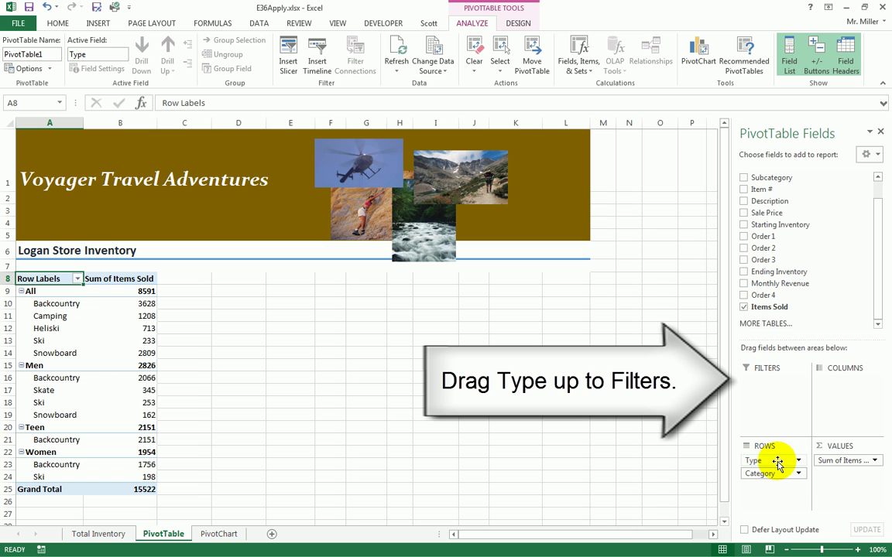
- Move Type from the rows to the report filter so rows group by Category (15522 total)
left_click_drag(780, 465, 762, 391)
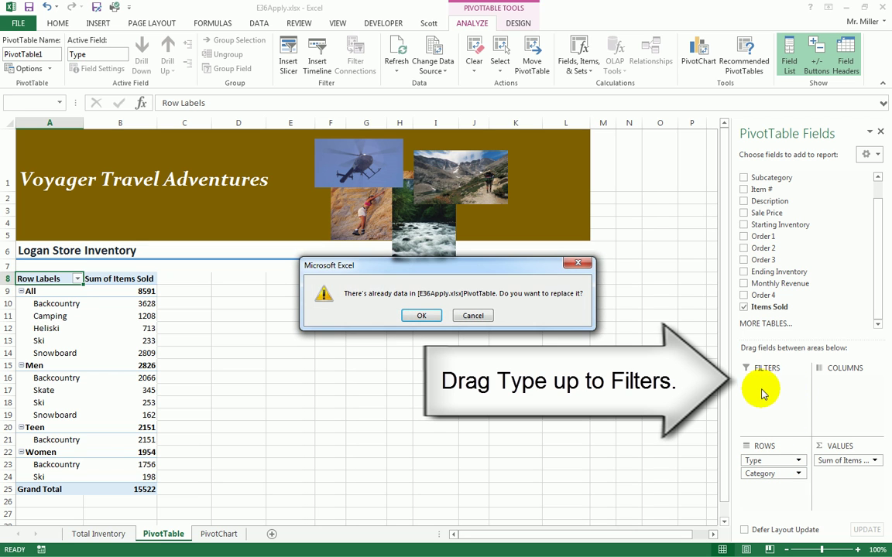
left_click(418, 316)
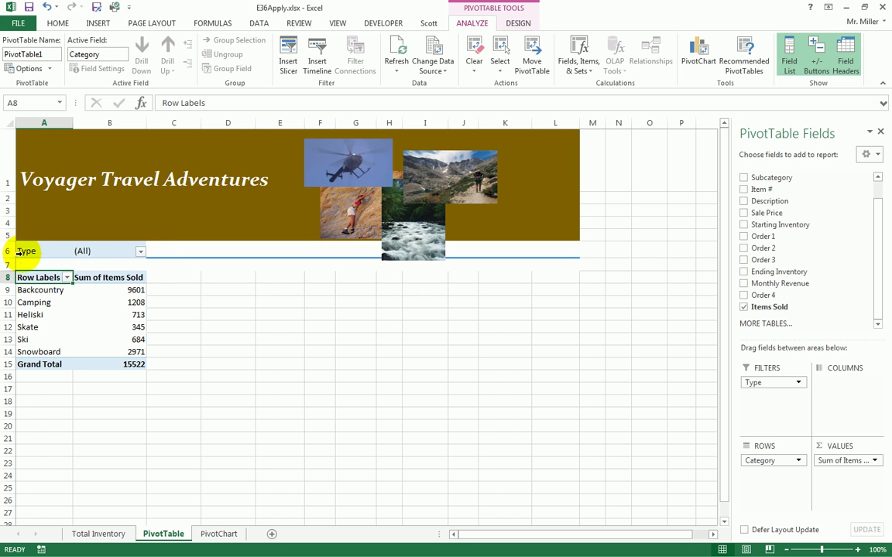
- Filter the PivotTable by Type Teen, then Men, then Women, ending at a 1954 total
left_click(141, 251)
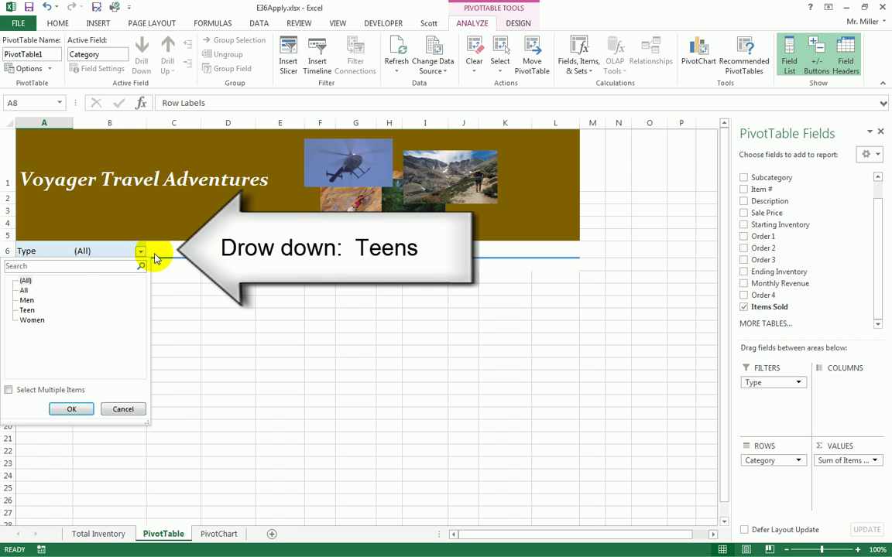
left_click(174, 251)
left_click(140, 252)
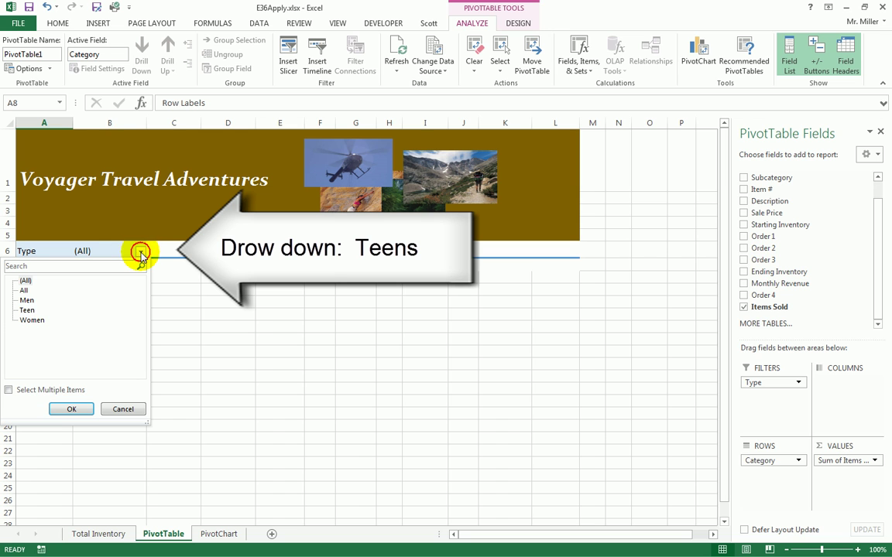
left_click(27, 310)
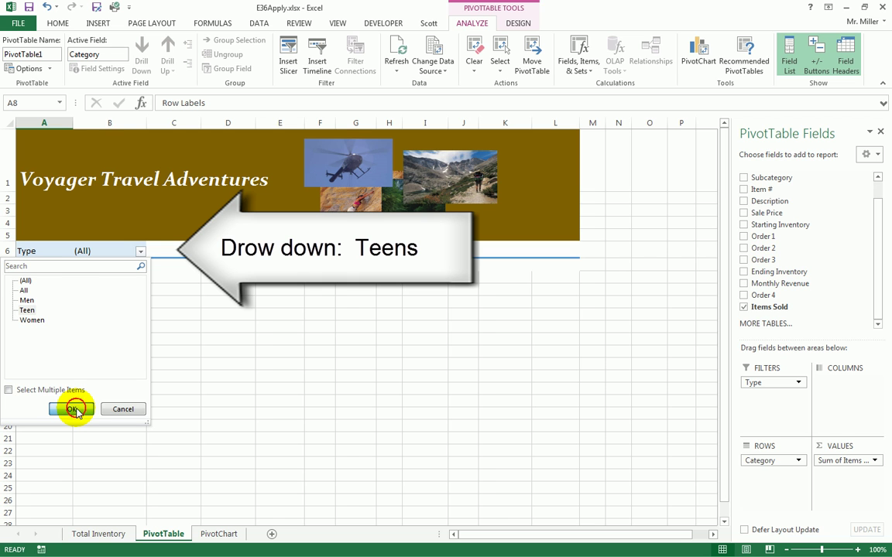
left_click(72, 409)
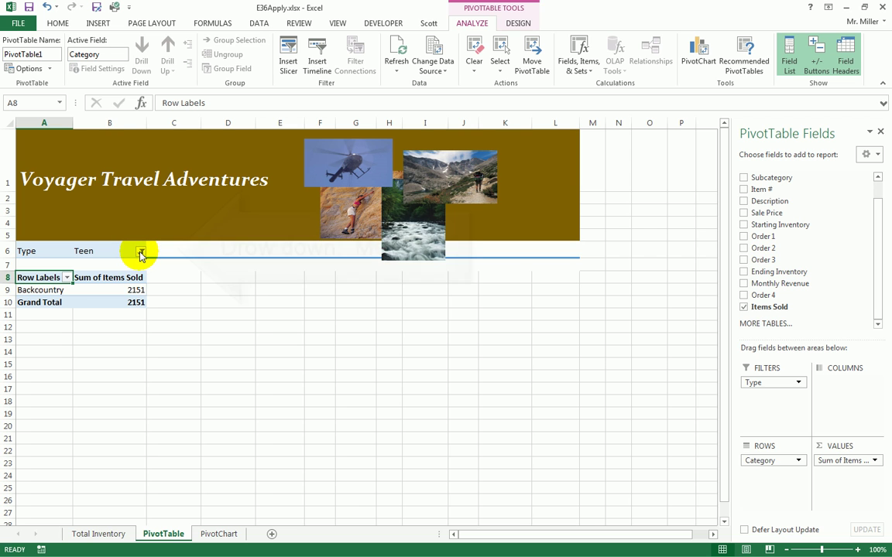
left_click(140, 253)
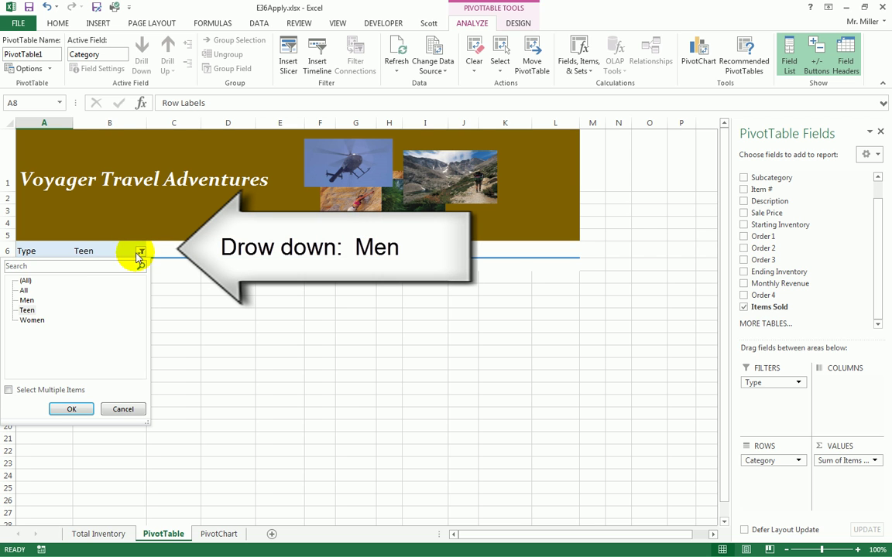
left_click(27, 302)
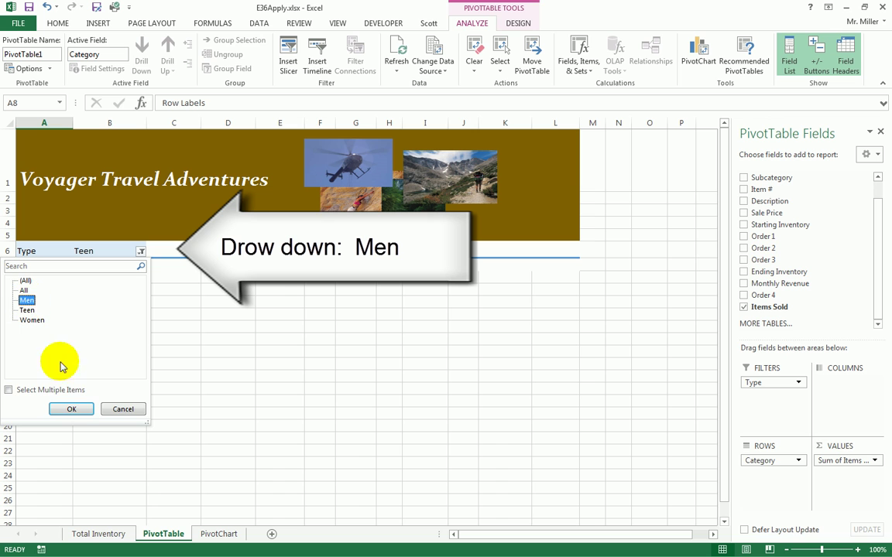
left_click(71, 410)
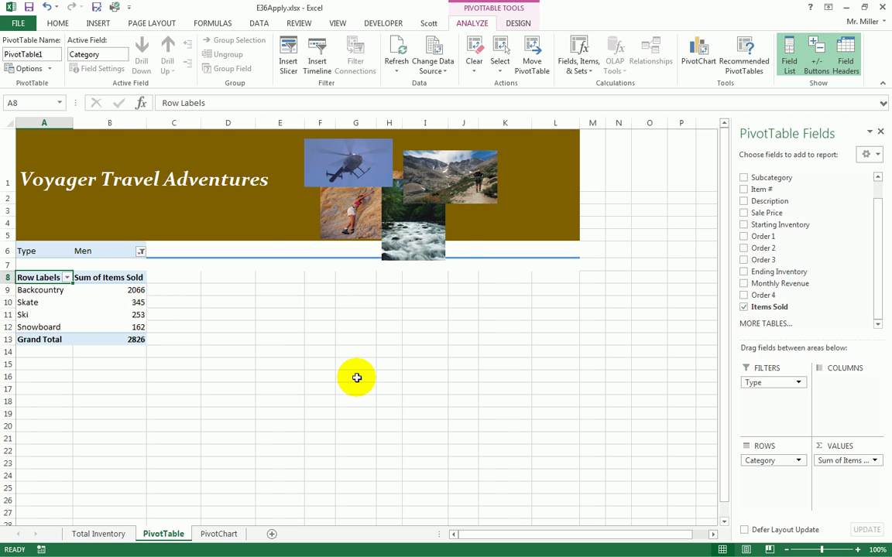
left_click(142, 253)
left_click(31, 319)
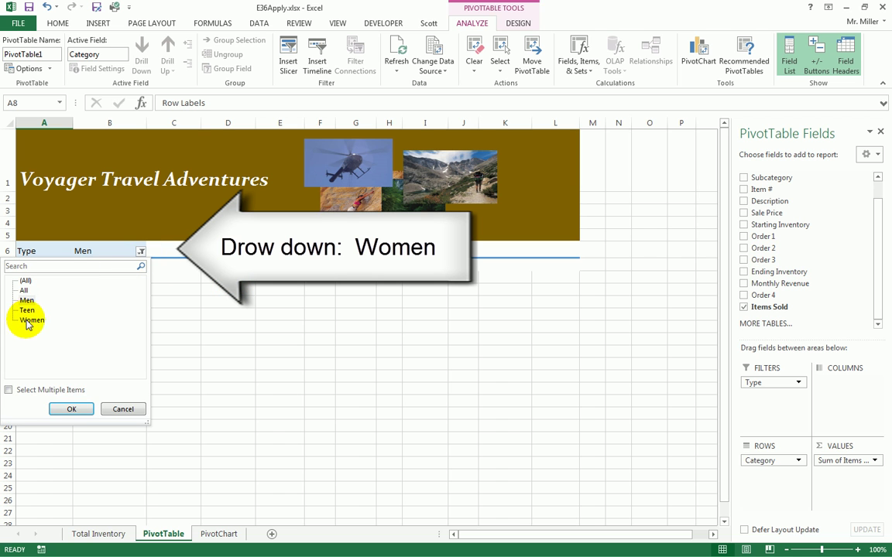
left_click(69, 409)
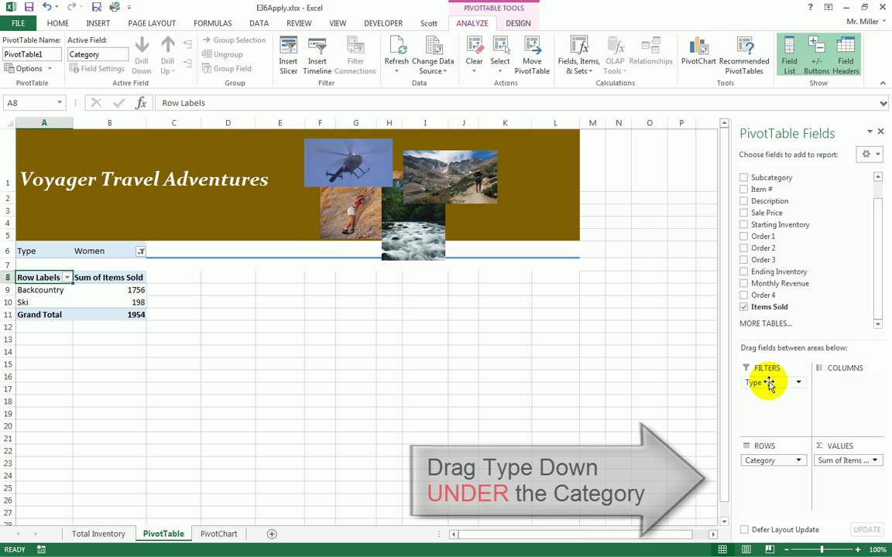
- Place Type under Category in the rows, splitting each category into All, Men, Teen and Women
left_click_drag(764, 385, 774, 481)
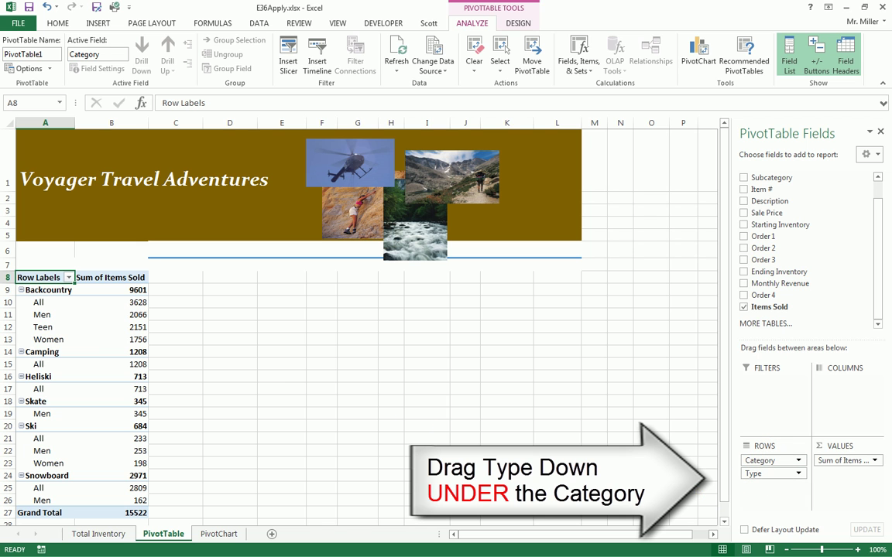
left_click(45, 304)
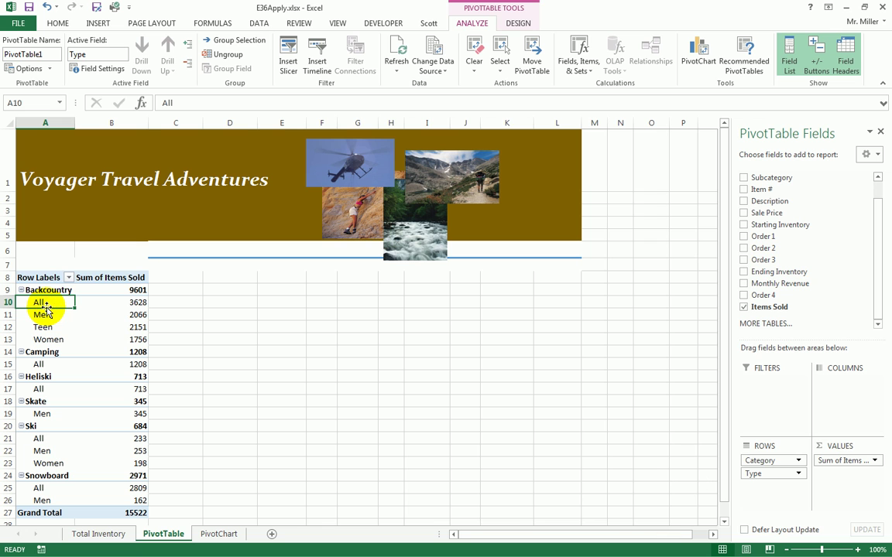
left_click(69, 277)
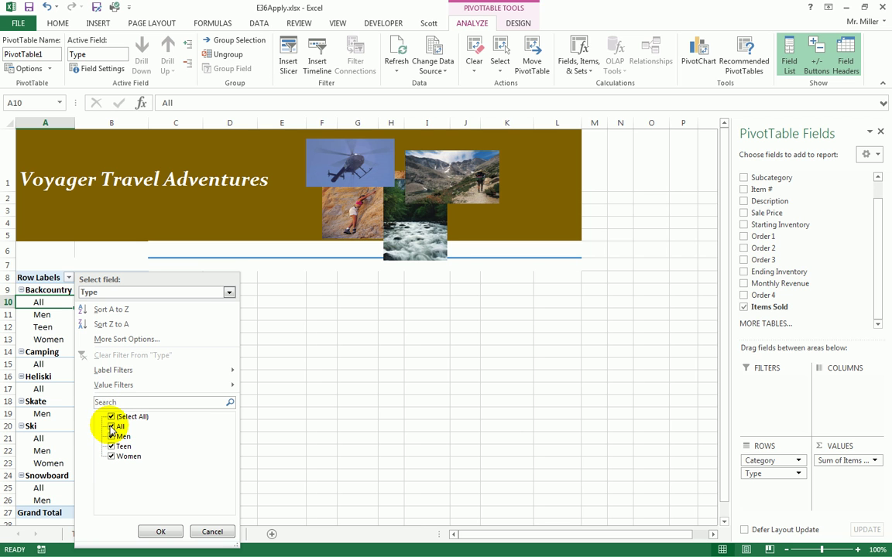
- Filter the Type rows to show only Men under each category
left_click(110, 417)
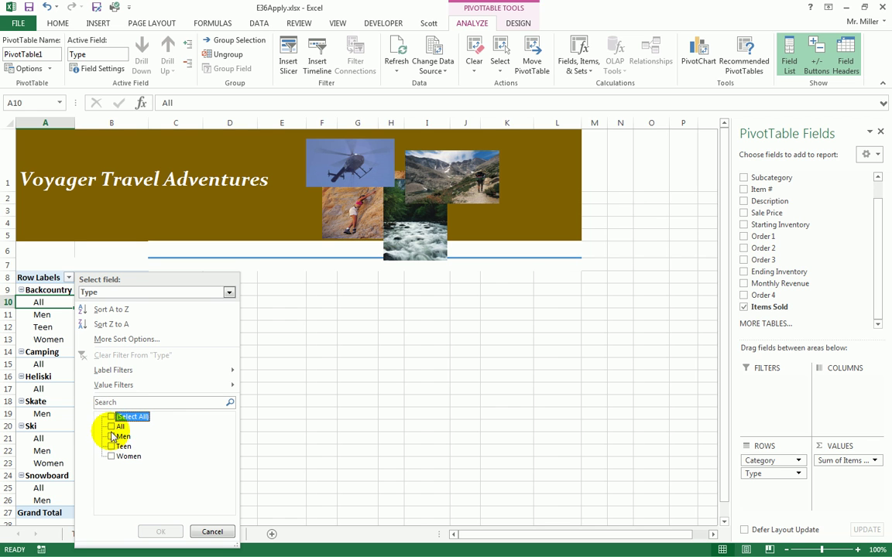
left_click(112, 436)
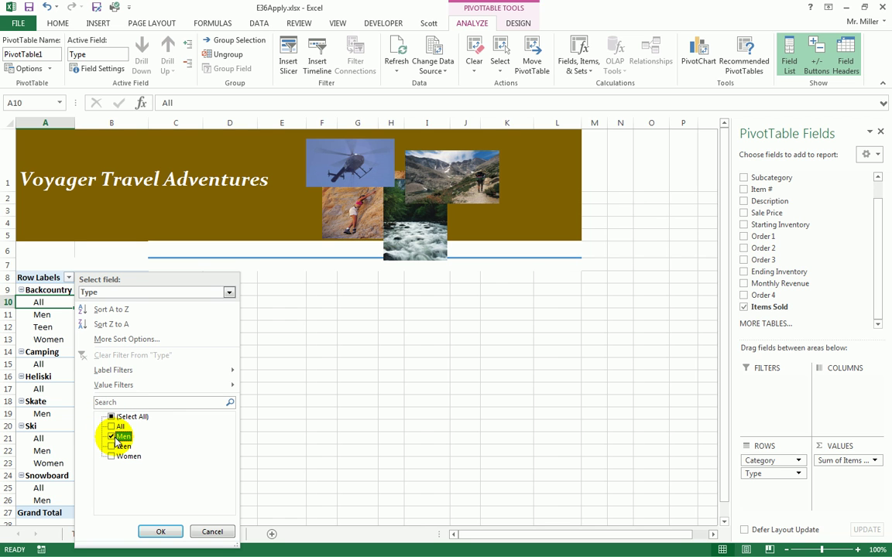
left_click(161, 532)
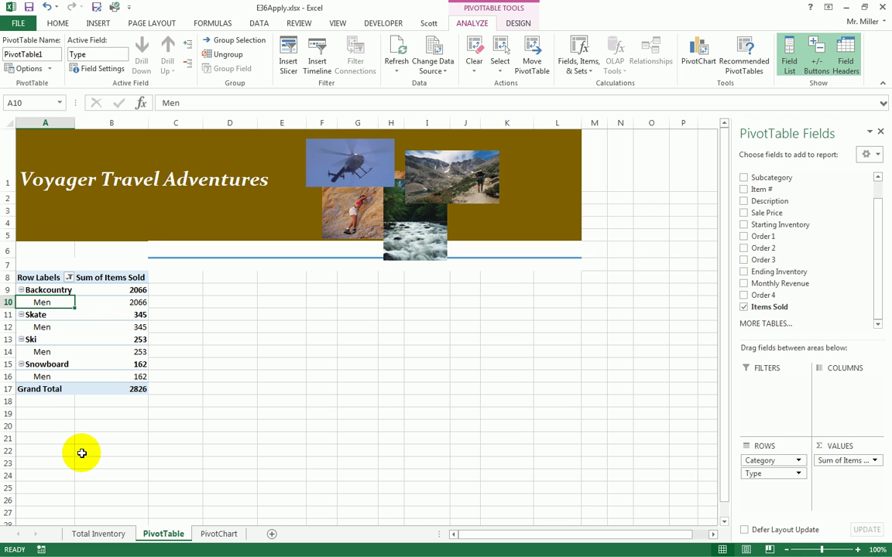
- Change the Type row filter to show only All, giving a grand total of 8591
left_click(69, 277)
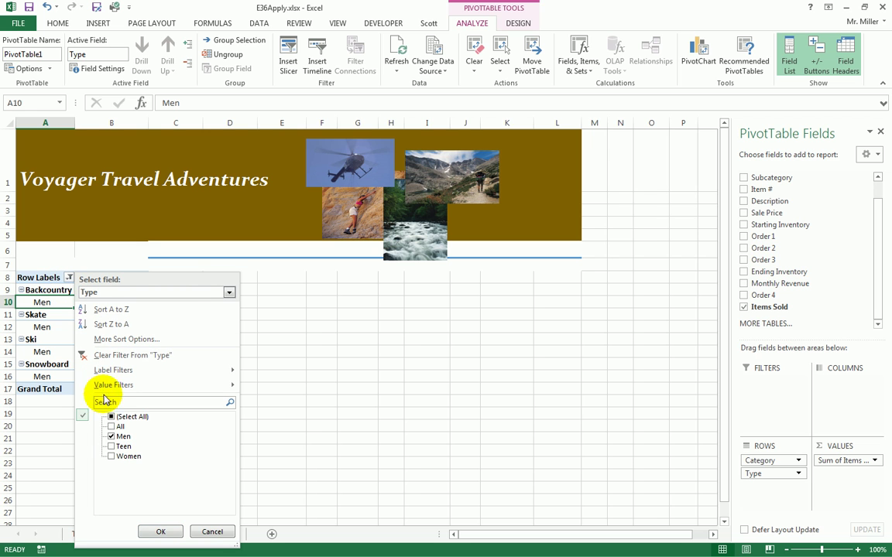
left_click(112, 427)
left_click(116, 436)
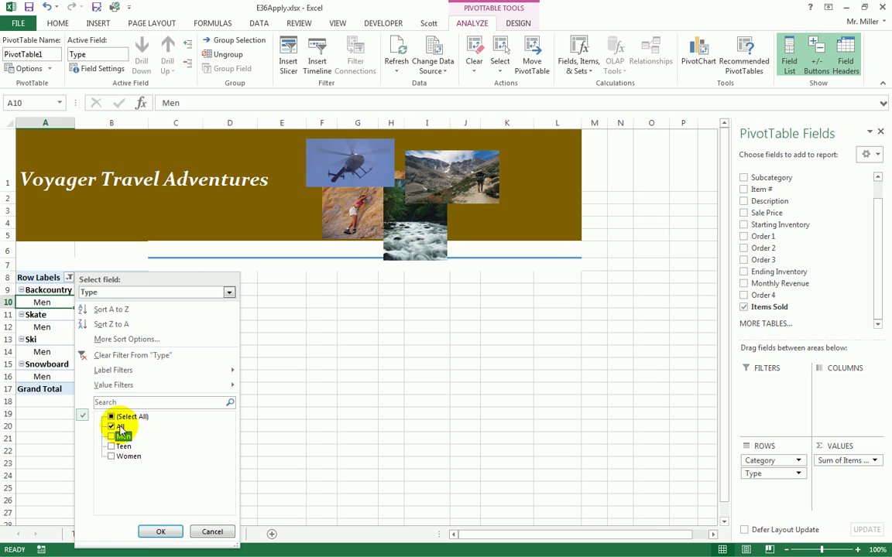
left_click(164, 531)
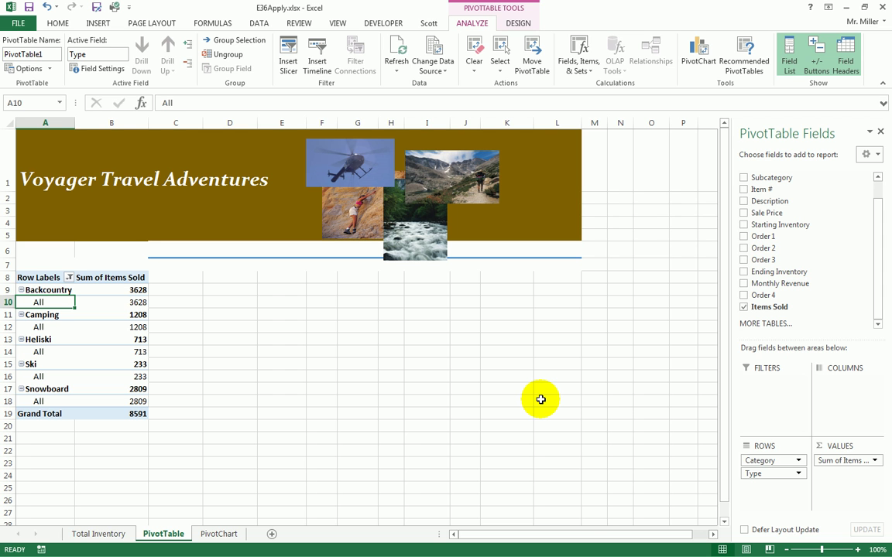
- Return to the Total Inventory sheet, scroll back to the top rows, and select N9
left_click(99, 534)
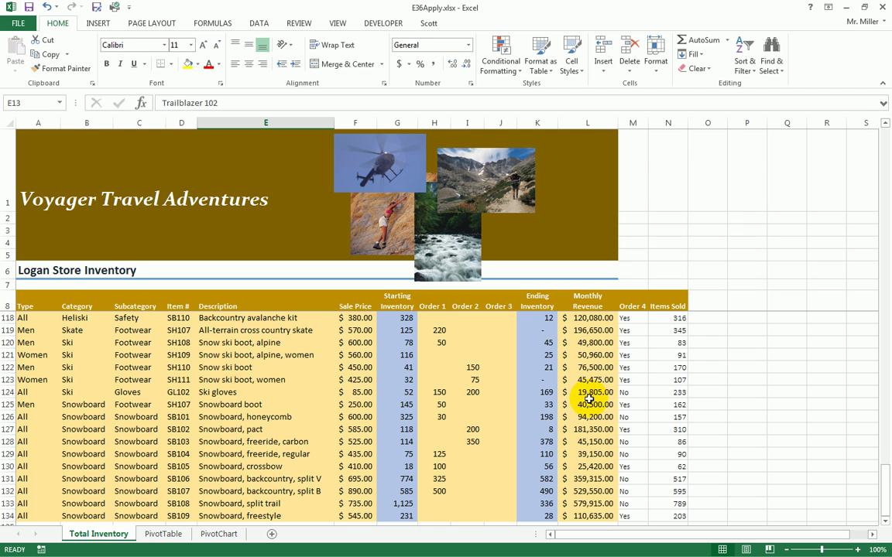
scroll(584, 406, "down", 4)
scroll(578, 421, "up", 6)
scroll(576, 436, "up", 2)
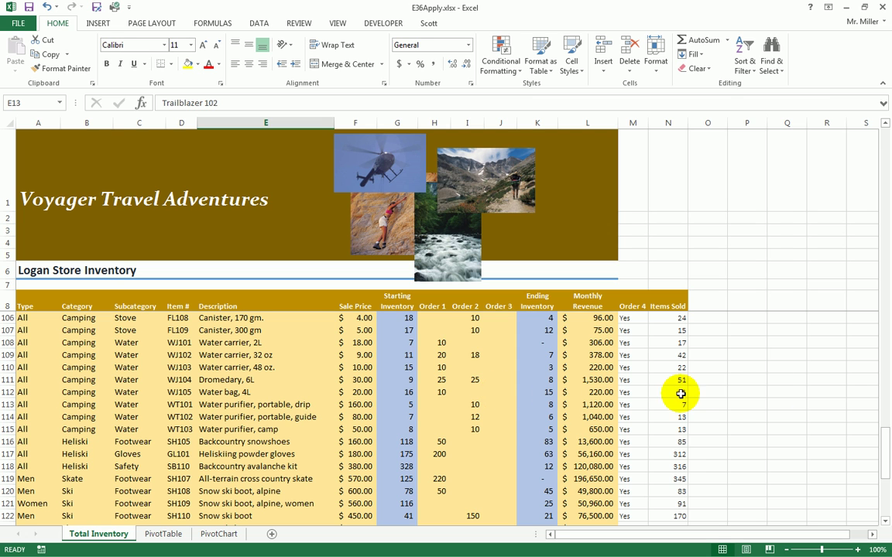
scroll(588, 372, "up", 20)
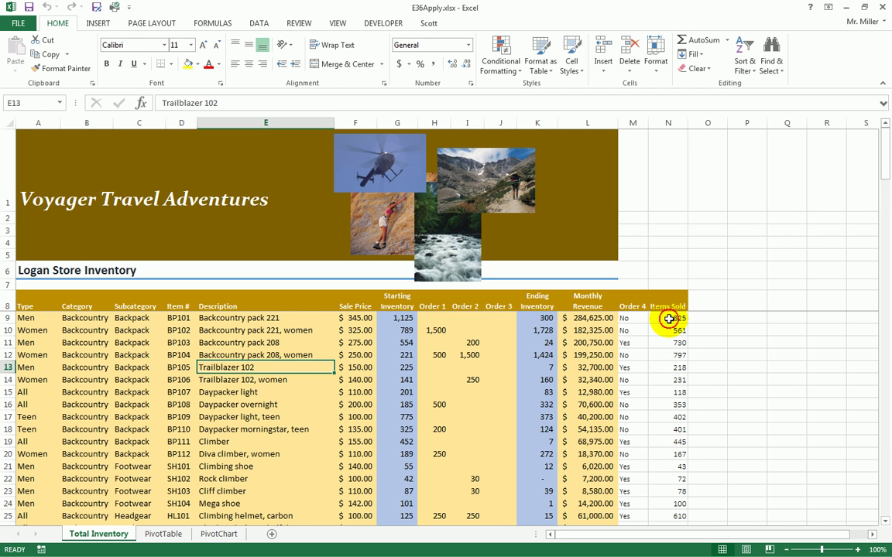
left_click(669, 318)
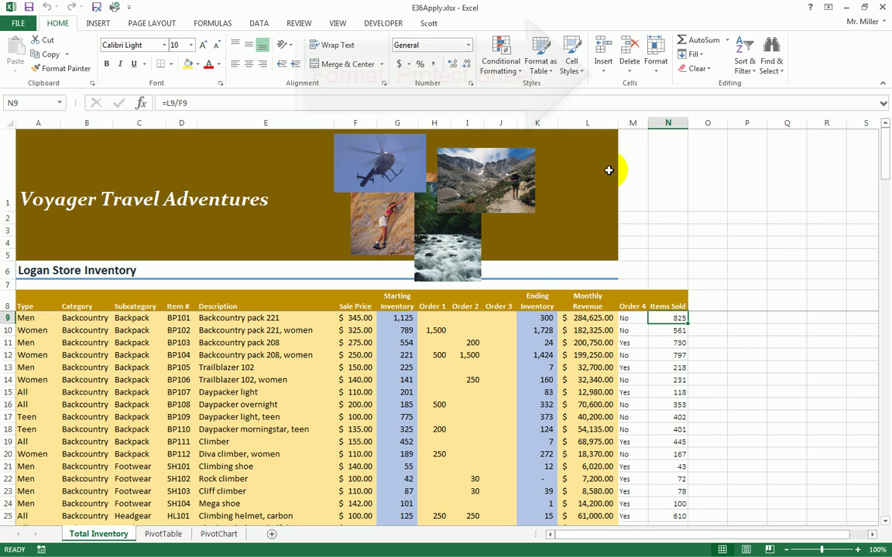
- Protect the Total Inventory sheet with a password via Format > Protect Sheet, confirming the password
left_click(656, 68)
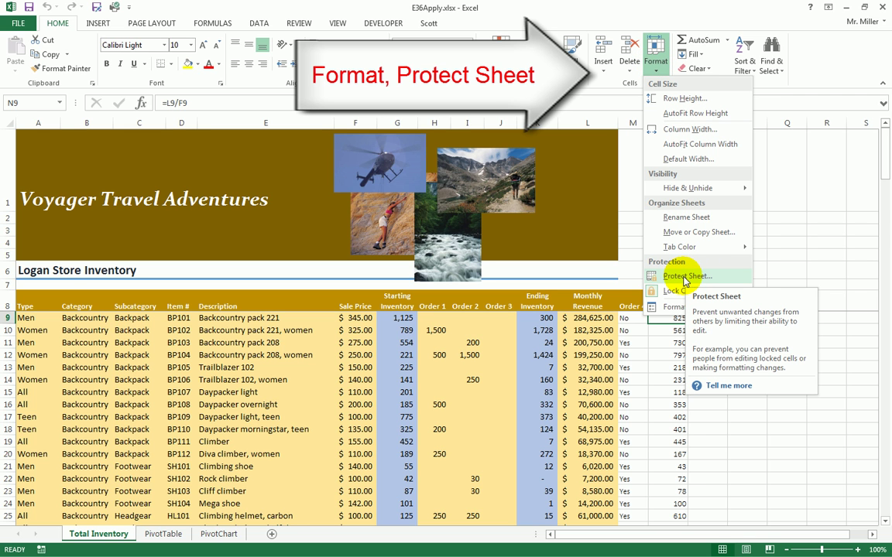
left_click(684, 277)
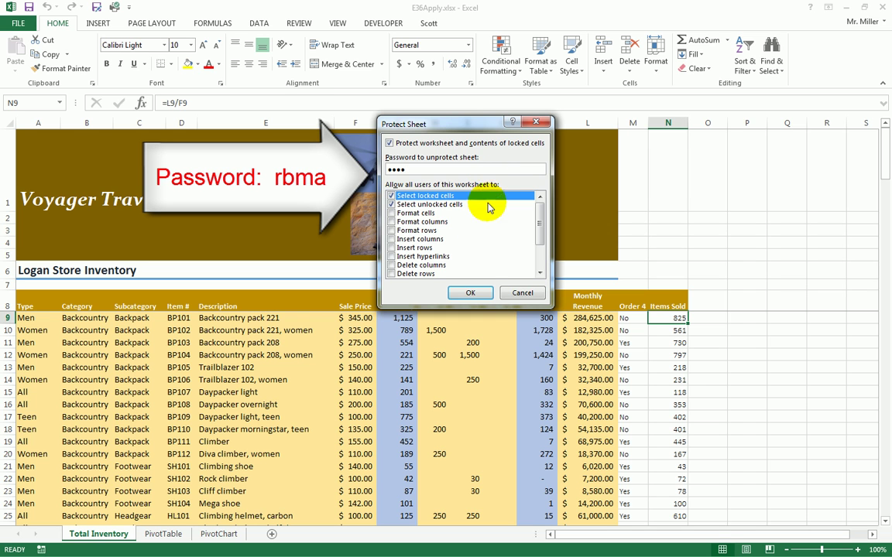
left_click(472, 294)
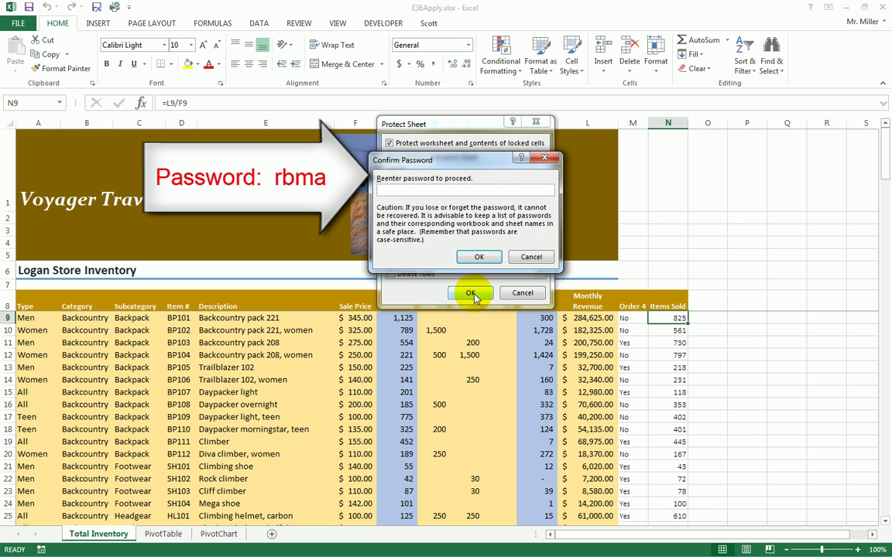
key("Return")
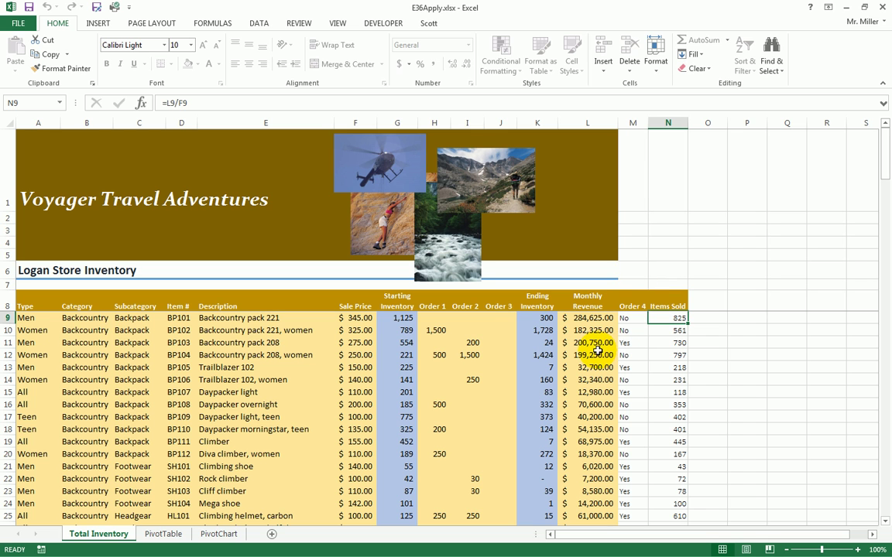
left_click(232, 319)
left_click(234, 342)
left_click(399, 342)
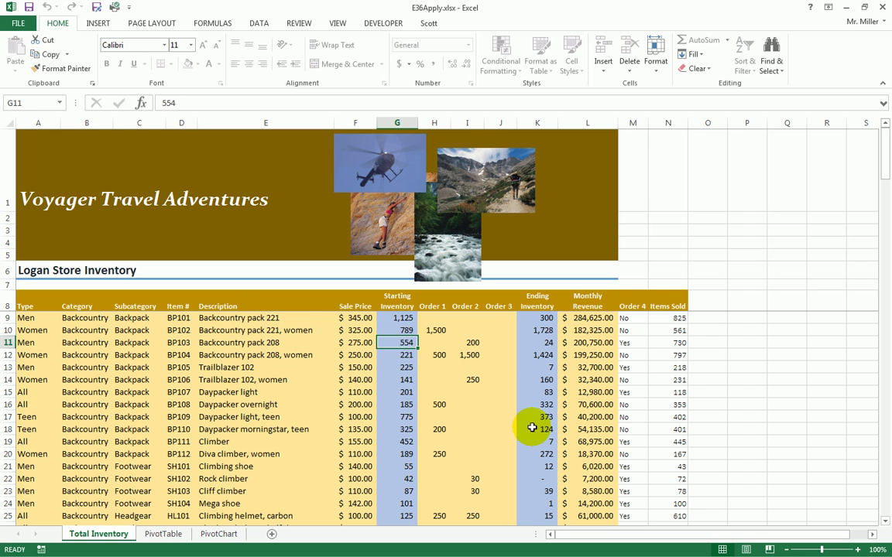
key("Delete")
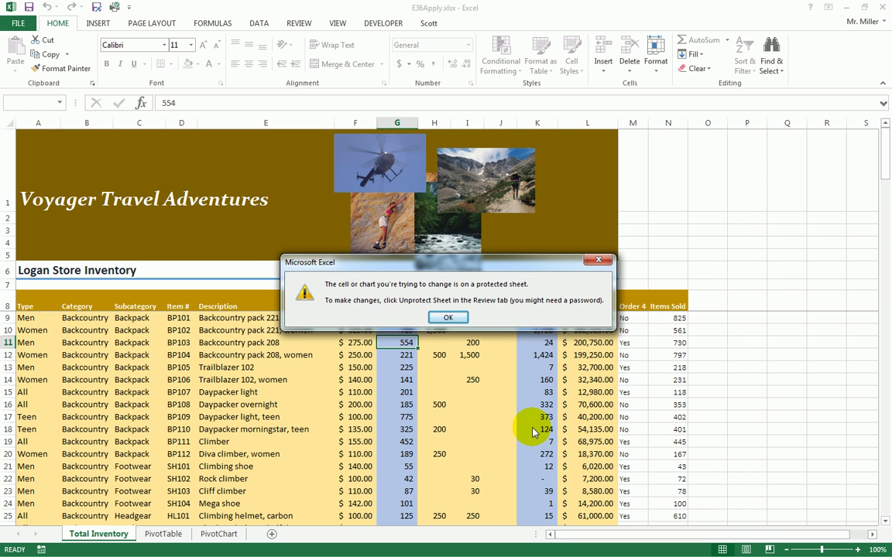
left_click(449, 317)
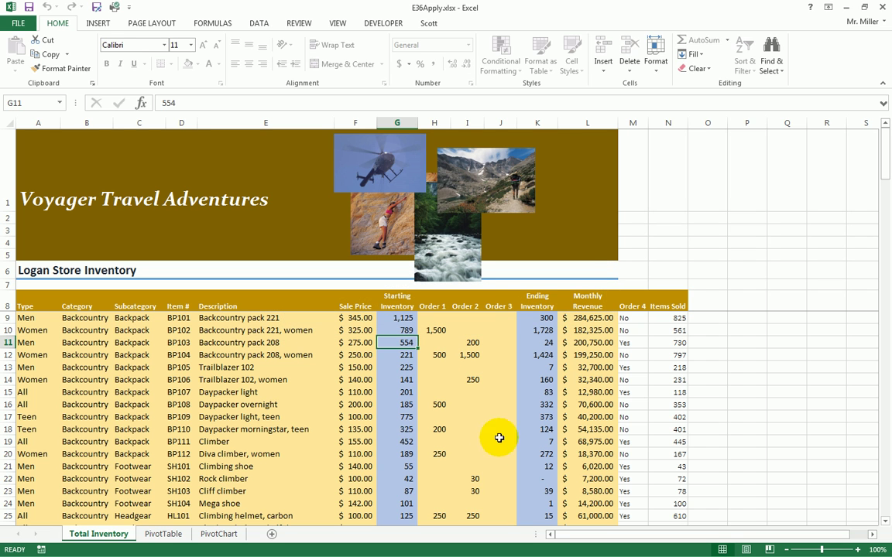
left_click(546, 341)
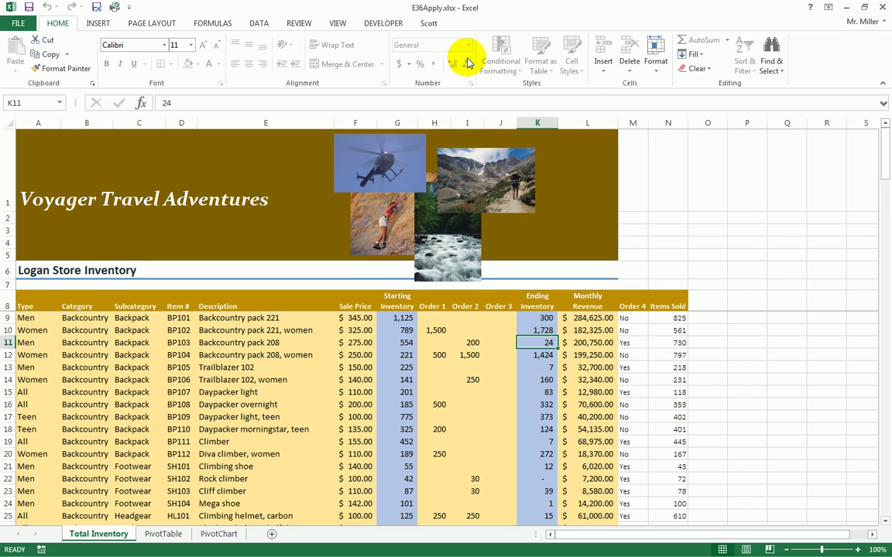
- Unprotect the Total Inventory sheet by entering its password, then select H12
left_click(656, 66)
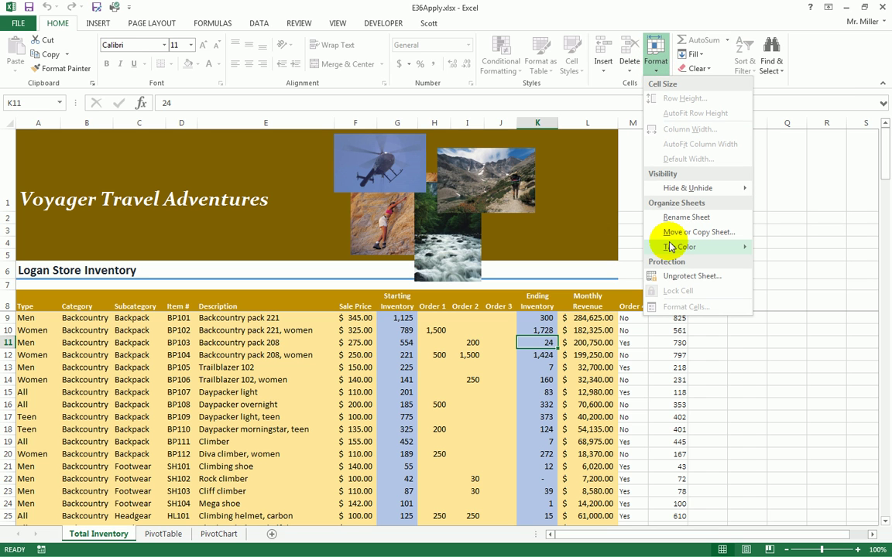
left_click(689, 276)
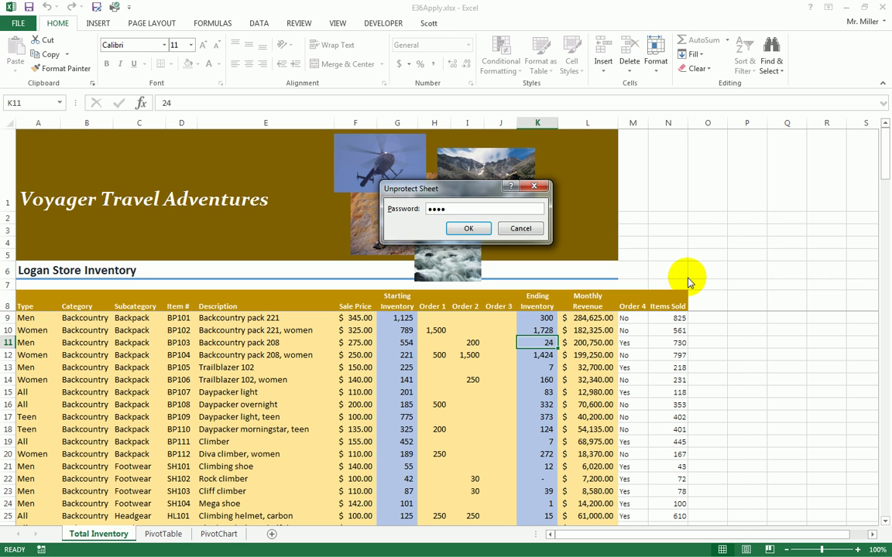
key("Return")
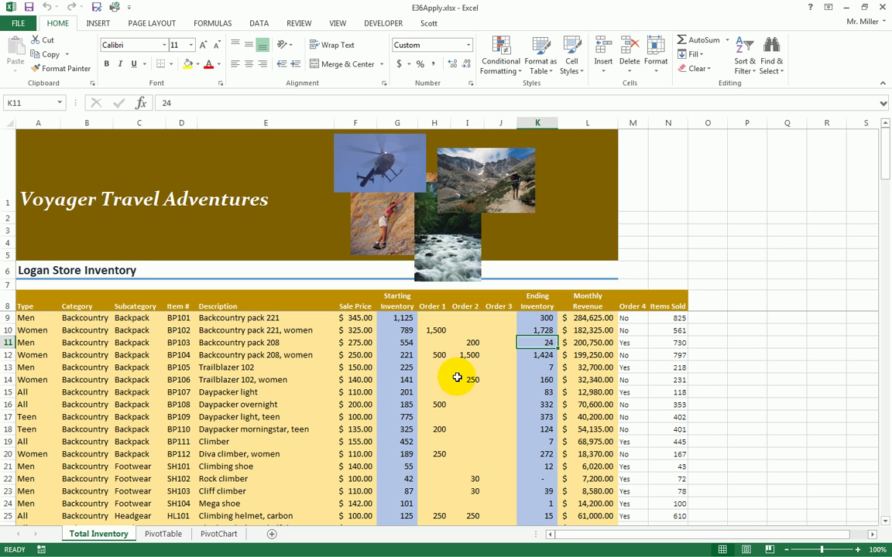
left_click(438, 356)
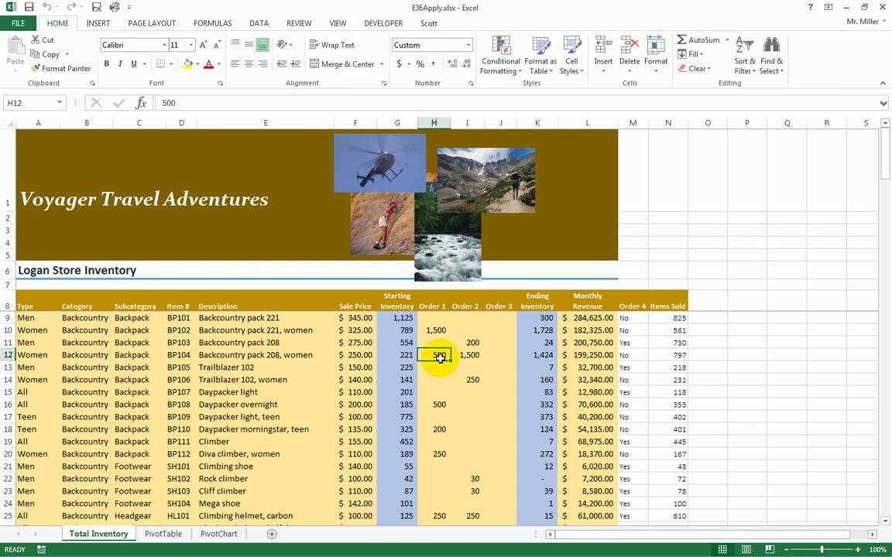